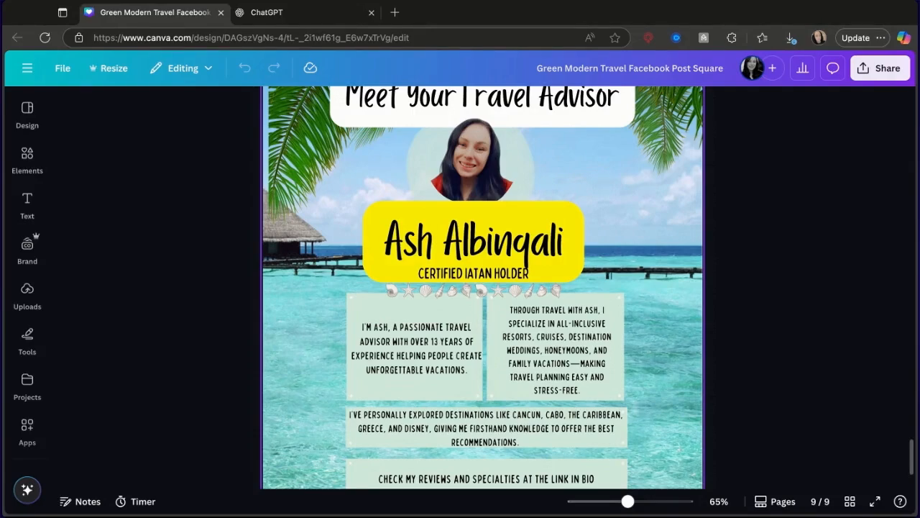
Open the Canva home page in a new browser tab.
scroll(351, 154, "up", 2)
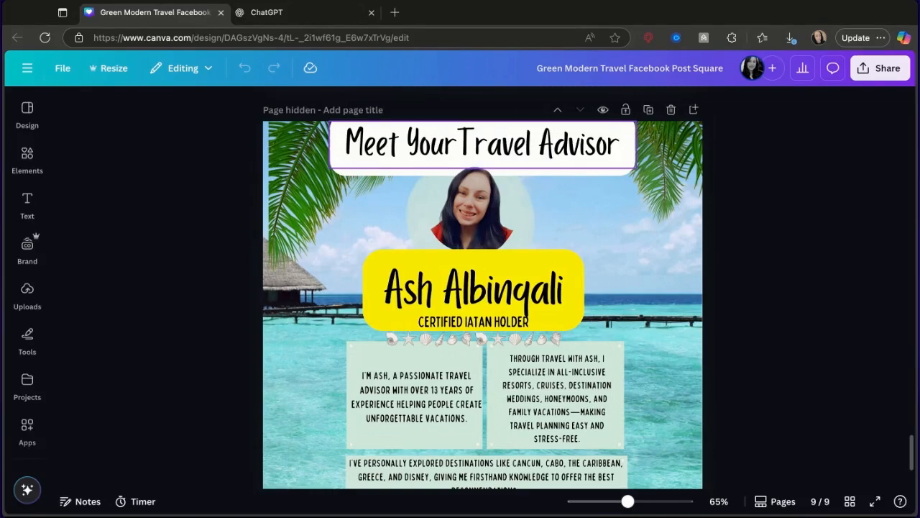
left_click(394, 12)
type("c")
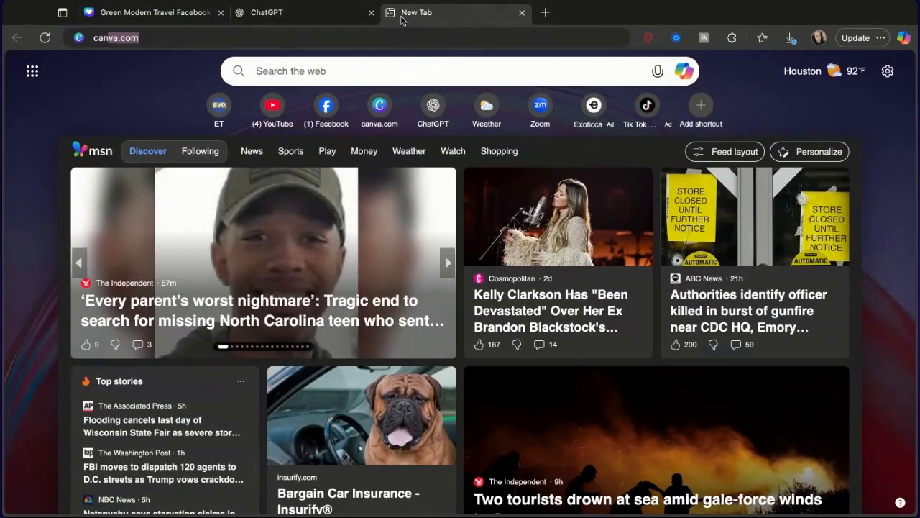
type("anva")
key("Return")
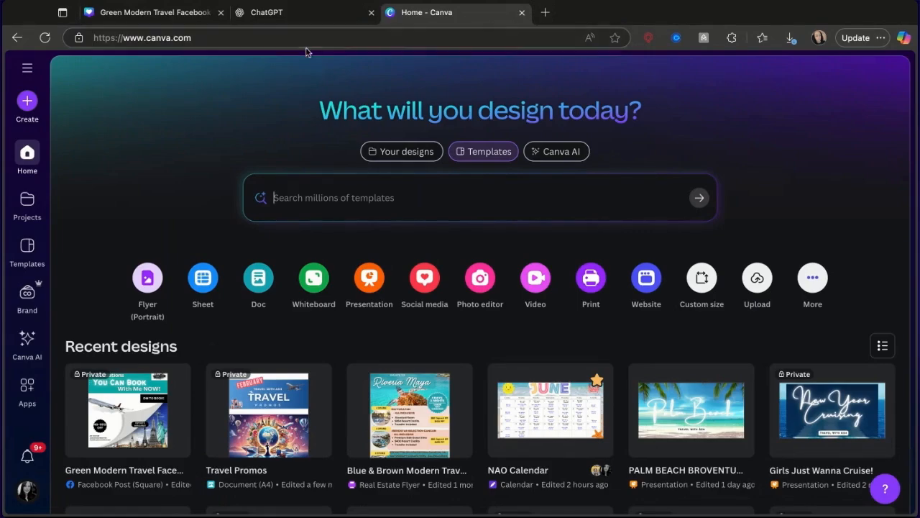
Search the templates for "facebook post" and create a blank Facebook Post (Landscape) design.
left_click(302, 198)
type("face")
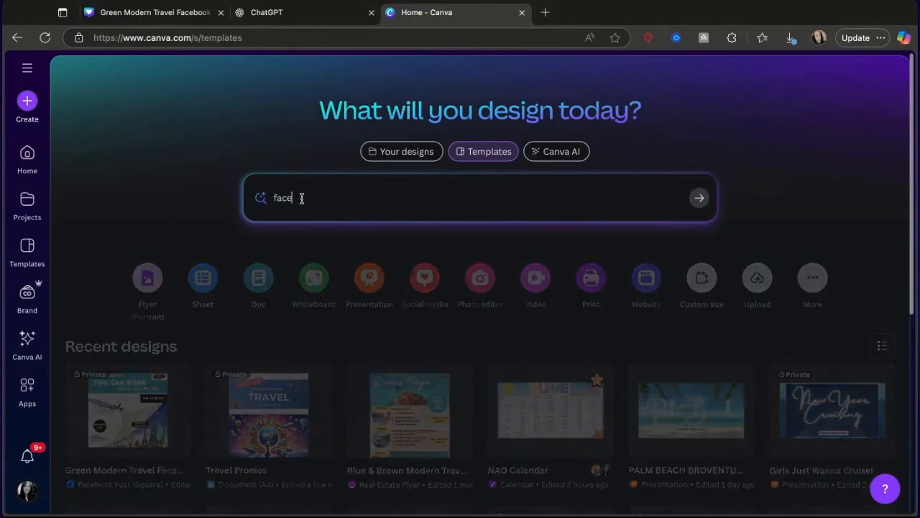
type("book post")
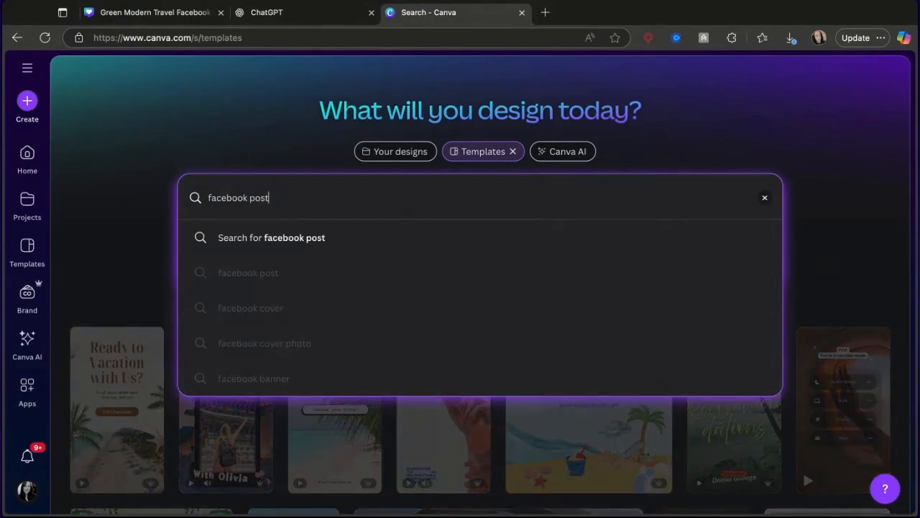
key("Return")
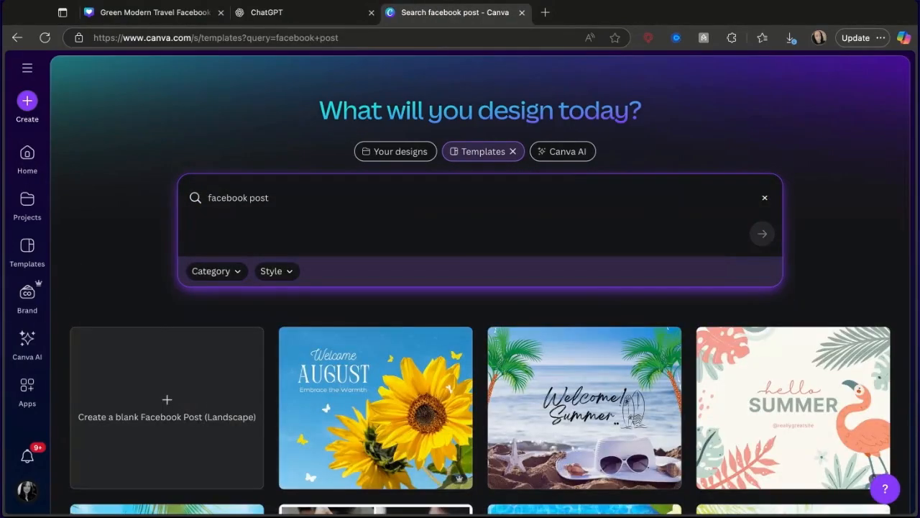
left_click(211, 361)
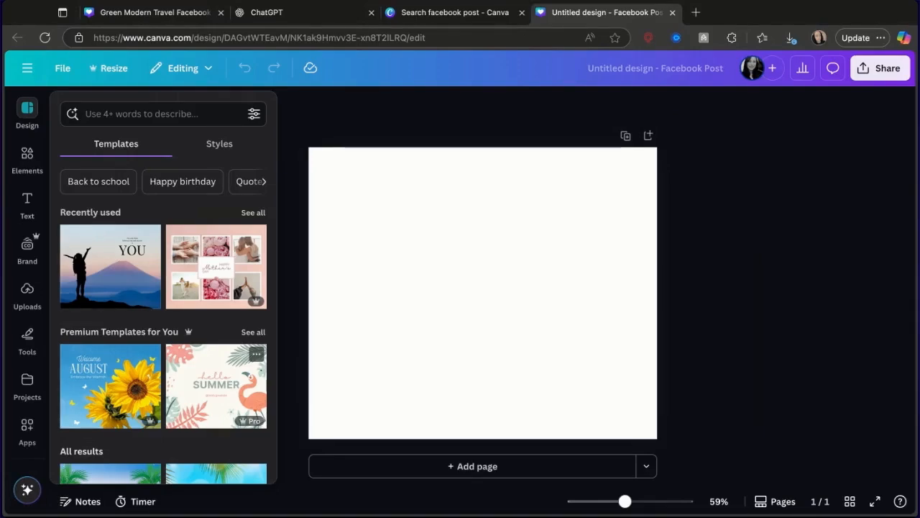
Search the design templates for "travel agency flyer" and browse the results.
left_click(102, 109)
type("tra")
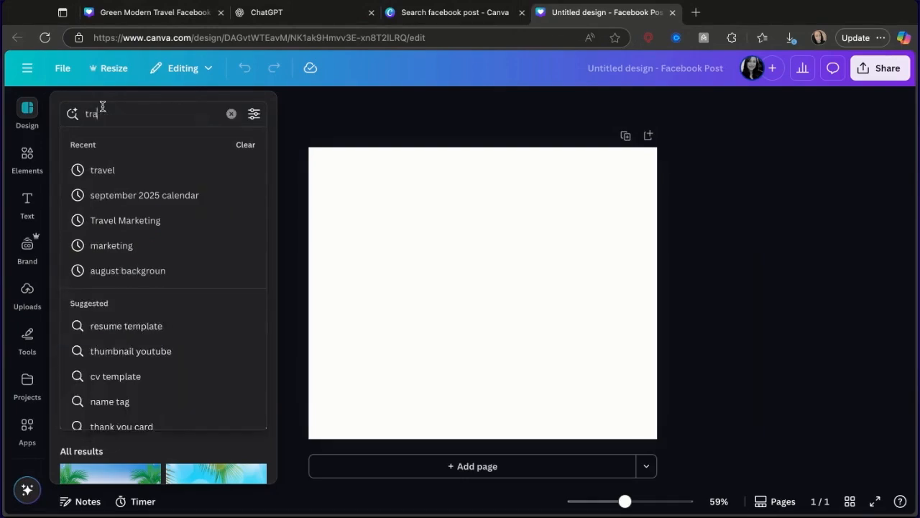
type("vel agency fly")
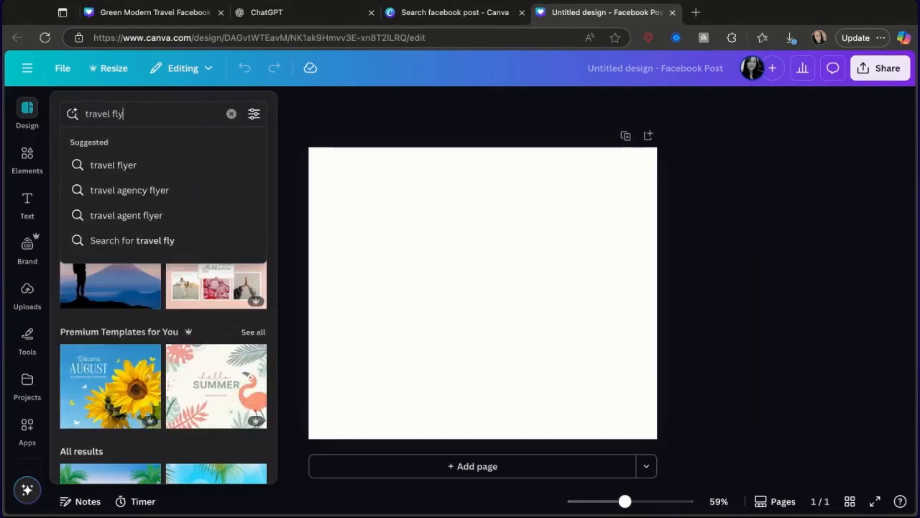
left_click(117, 189)
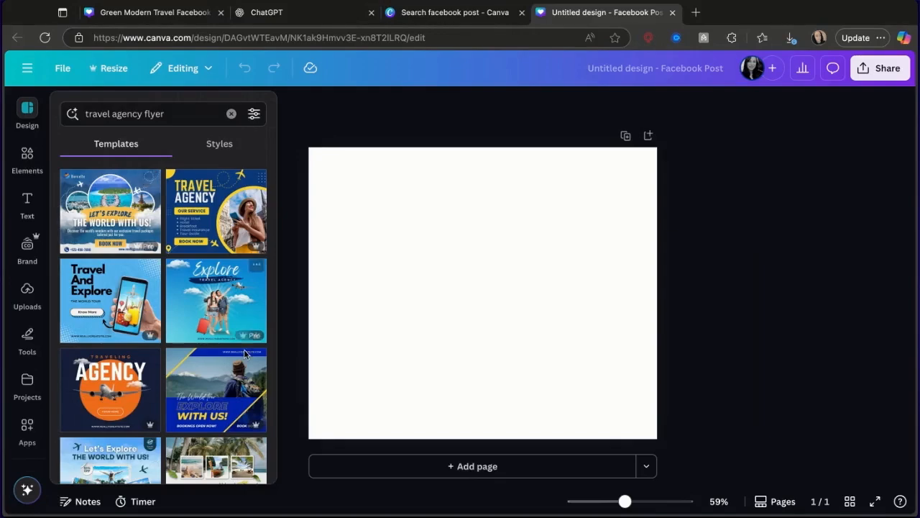
scroll(243, 348, "down", 5)
scroll(244, 353, "down", 4)
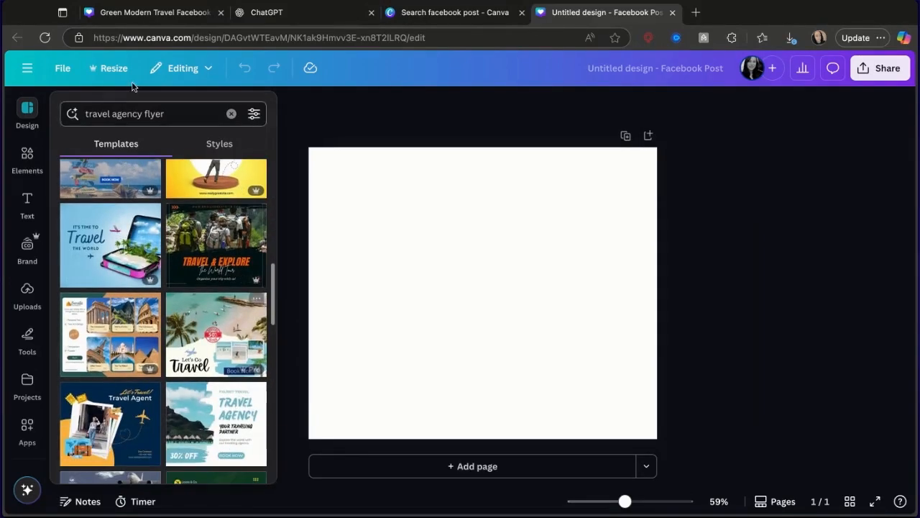
Change the template search to "travel agent flyer".
left_click(141, 114)
key("BackSpace")
key("BackSpace")
key("BackSpace")
key("BackSpace")
key("BackSpace")
key("BackSpace")
key("BackSpace")
key("BackSpace")
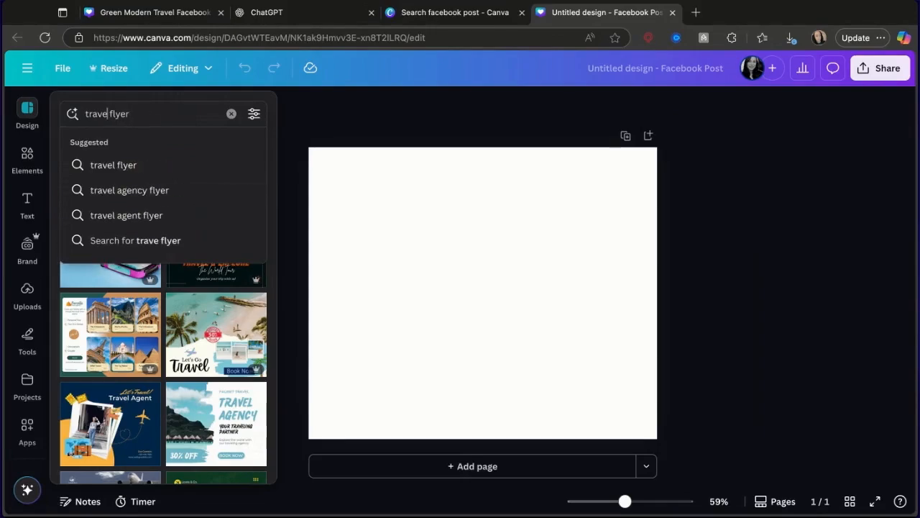
left_click(136, 215)
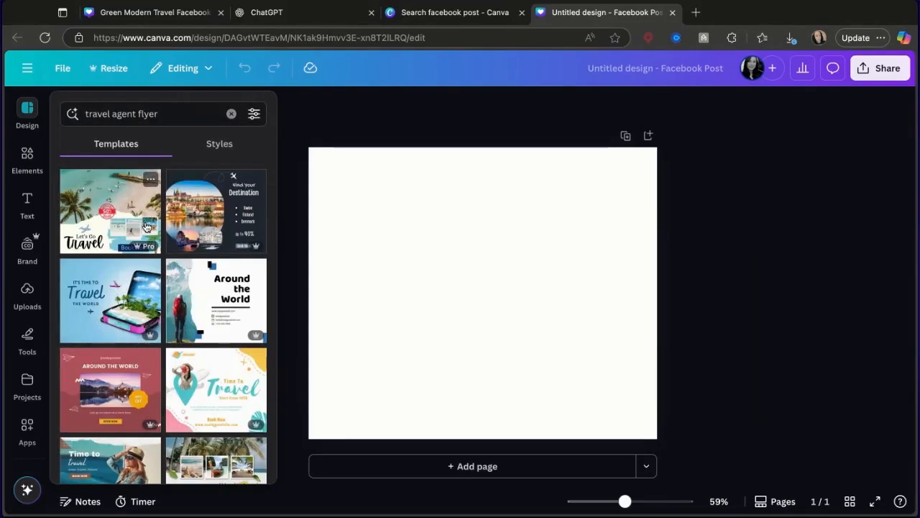
Look through the travel agent flyer templates for a suitable layout.
scroll(149, 271, "down", 5)
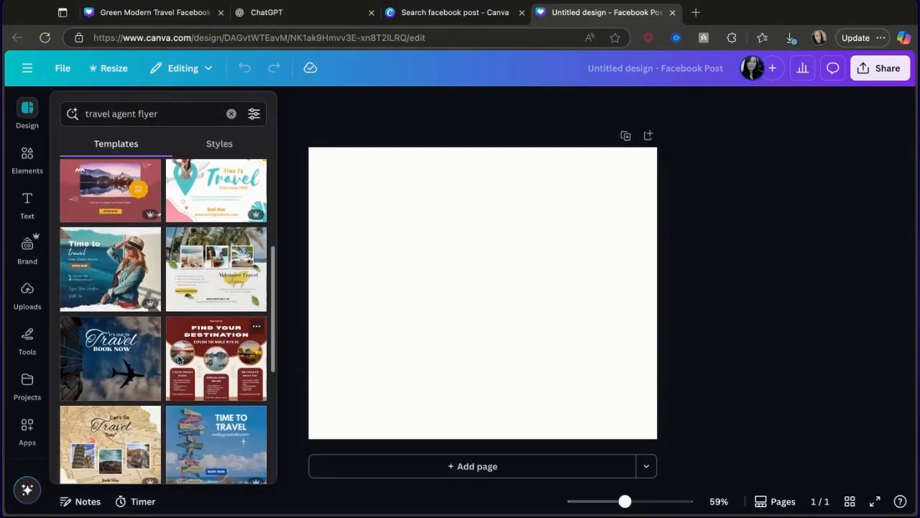
scroll(179, 359, "down", 2)
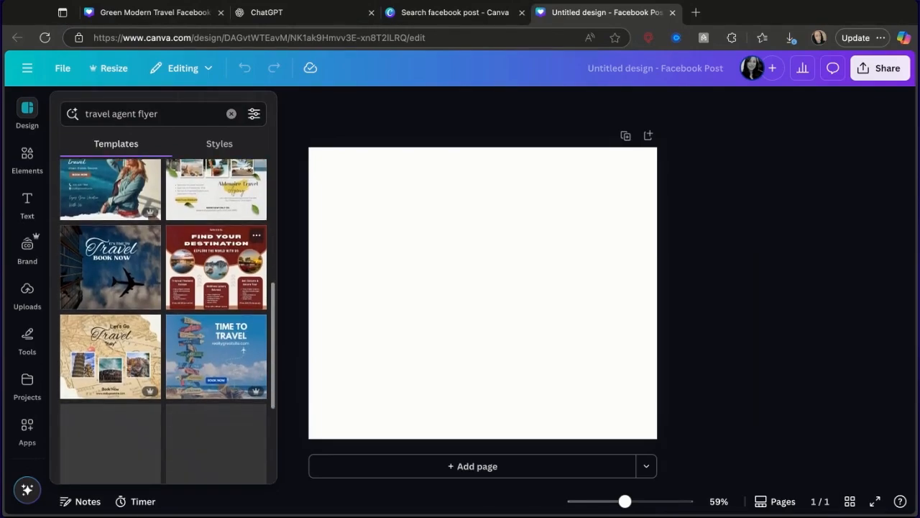
scroll(216, 316, "down", 2)
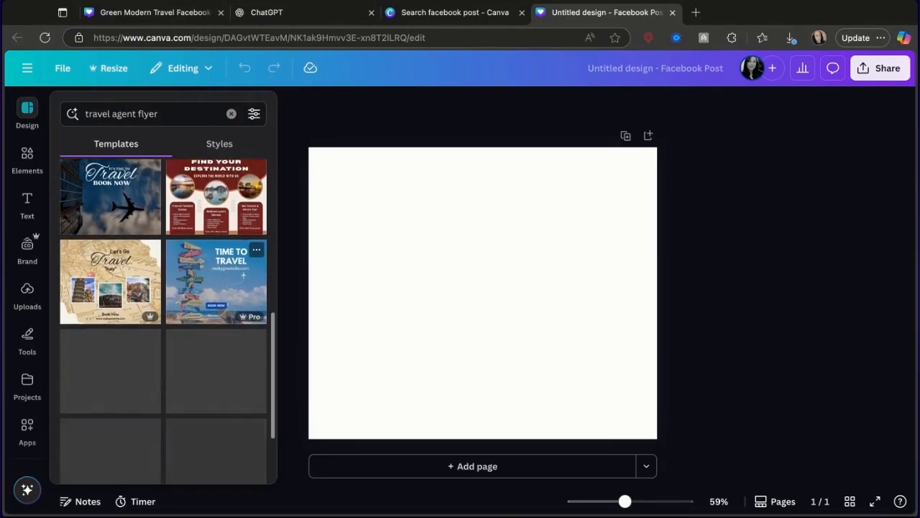
scroll(215, 324, "down", 1)
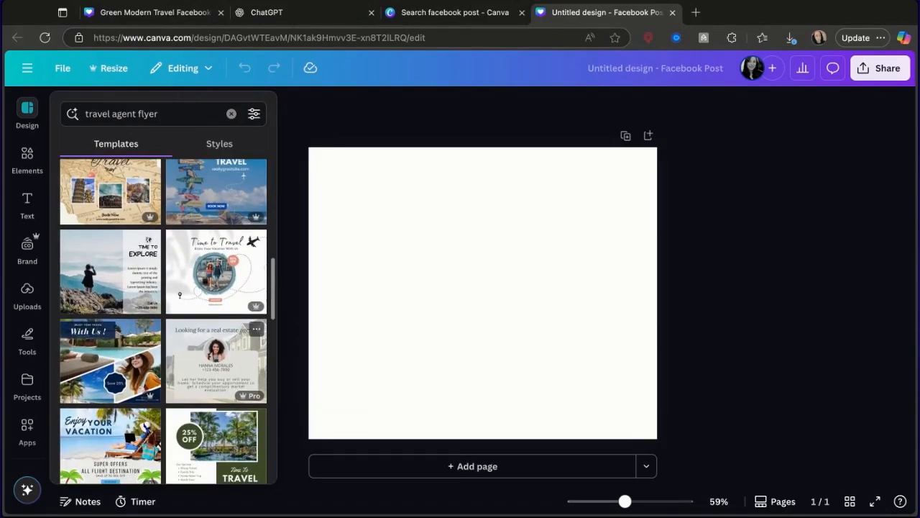
scroll(215, 323, "down", 2)
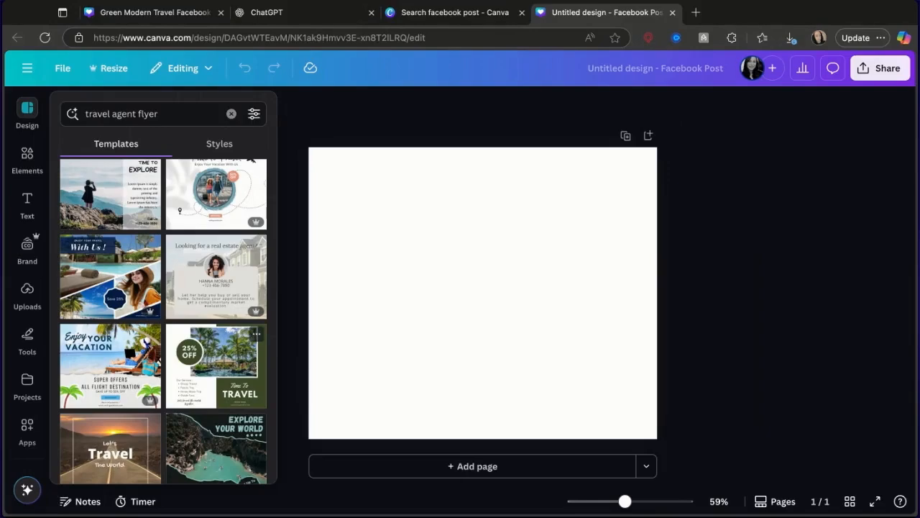
scroll(216, 324, "down", 10)
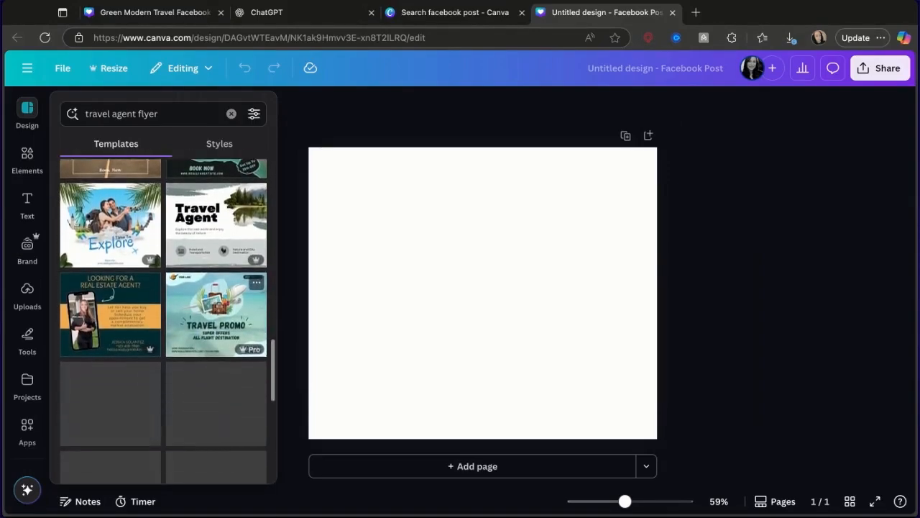
scroll(215, 338, "down", 8)
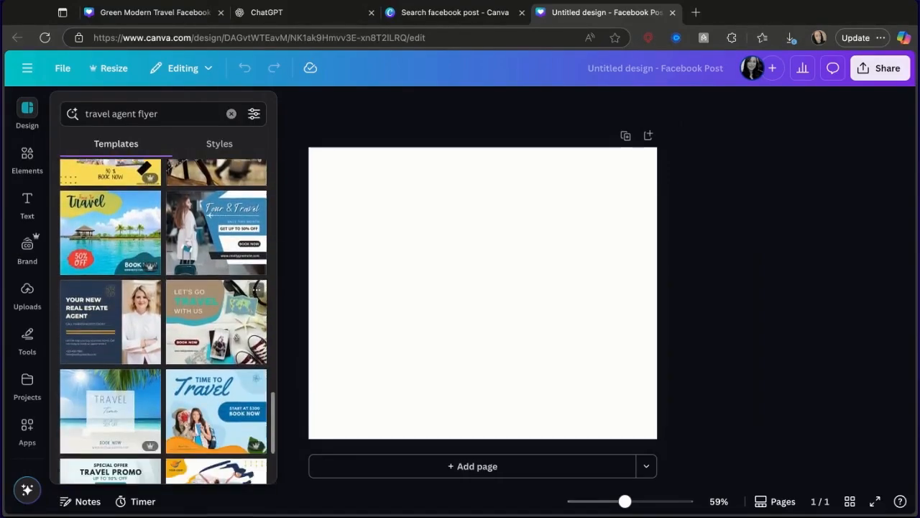
scroll(216, 324, "down", 3)
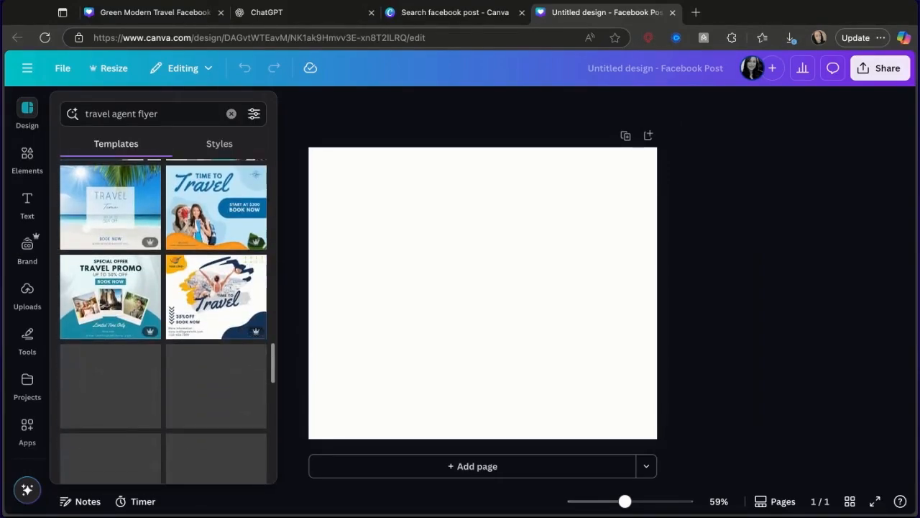
Change the template search to "Travel Marketing".
left_click(197, 113)
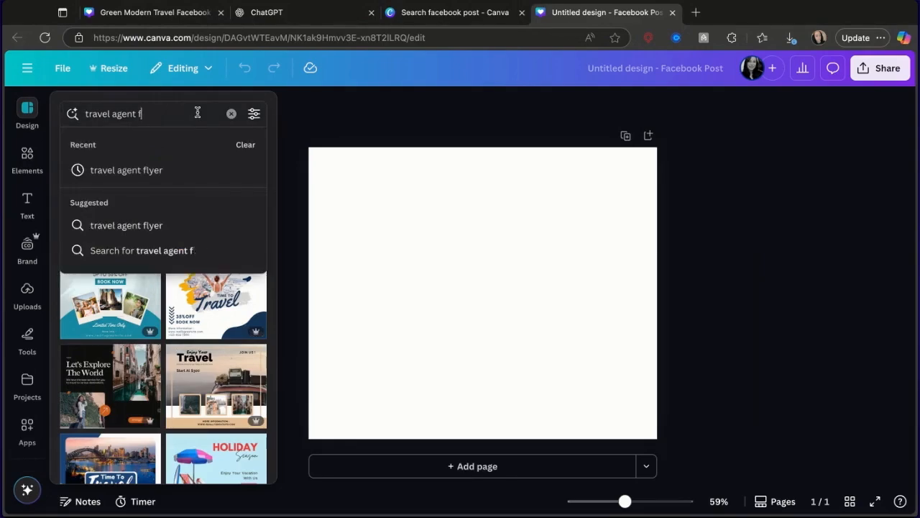
key("BackSpace")
key("BackSpace")
key("BackSpace")
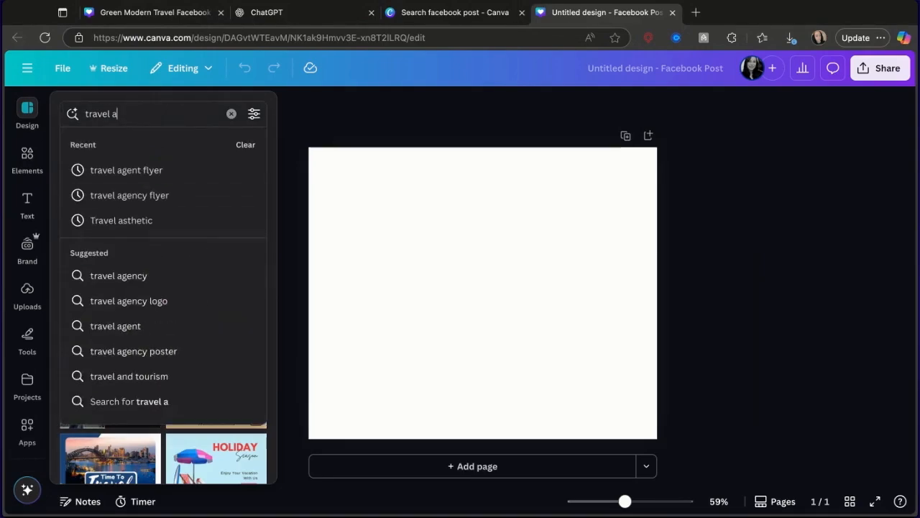
key("BackSpace")
key("BackSpace")
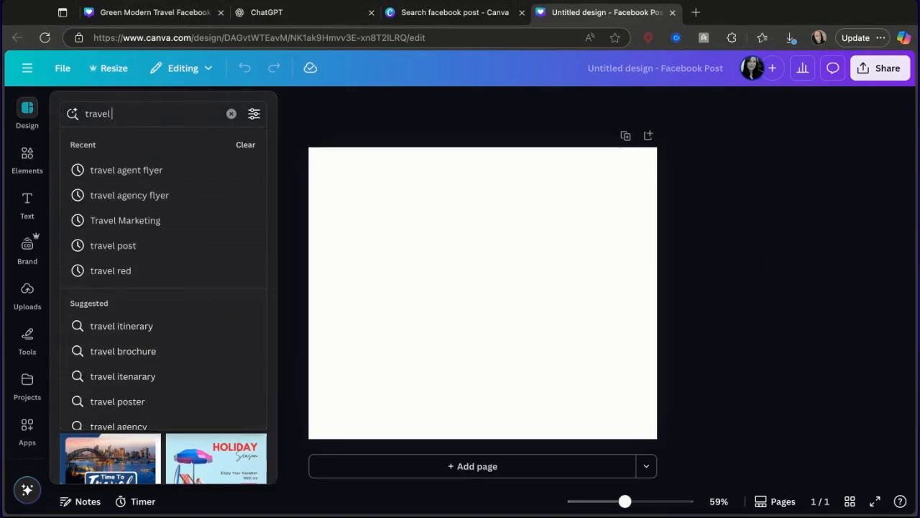
left_click(154, 221)
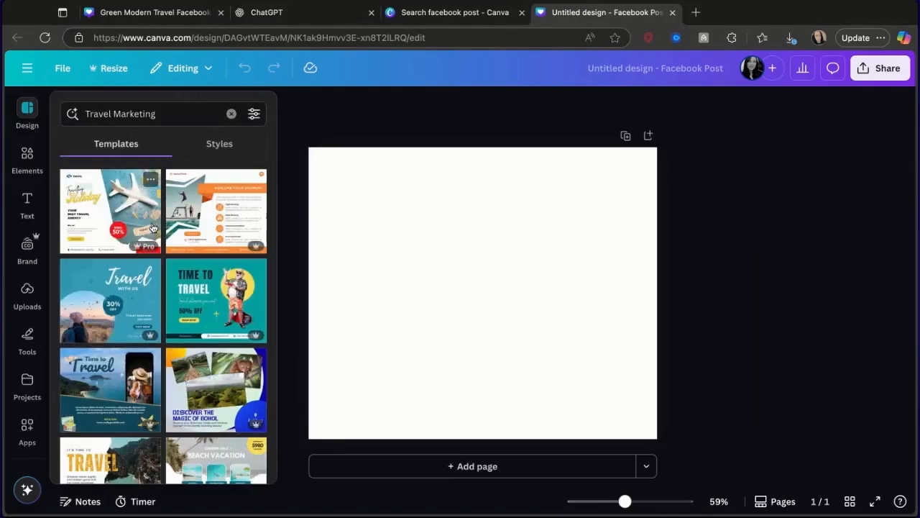
Look through the Travel Marketing templates for a suitable travel post layout.
scroll(231, 350, "down", 4)
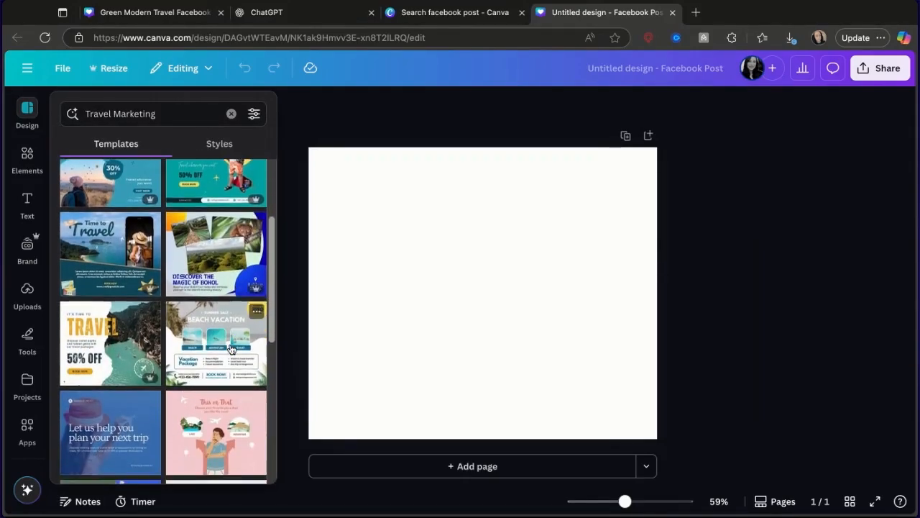
scroll(231, 349, "down", 6)
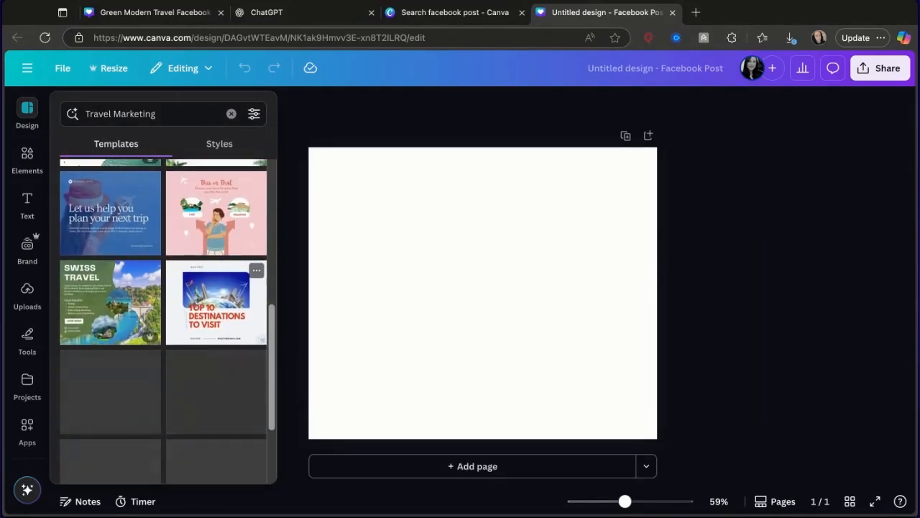
scroll(231, 288, "down", 10)
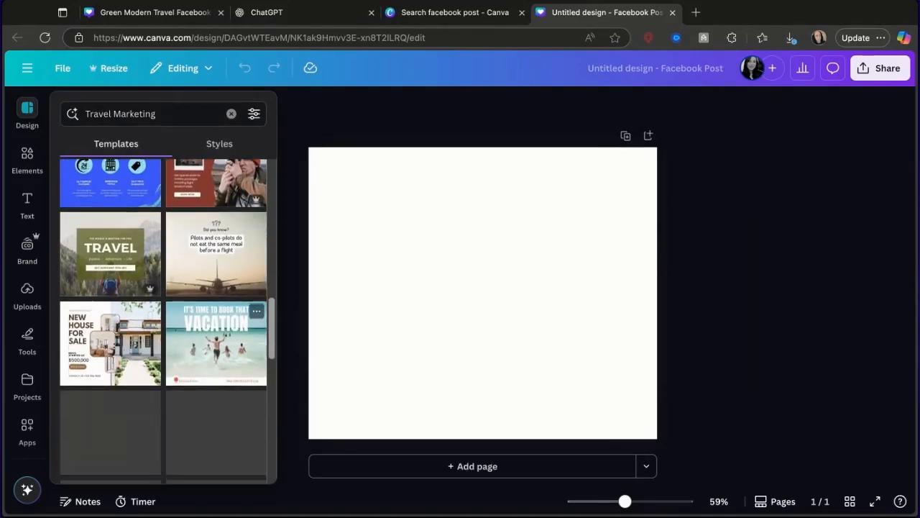
scroll(163, 320, "down", 3)
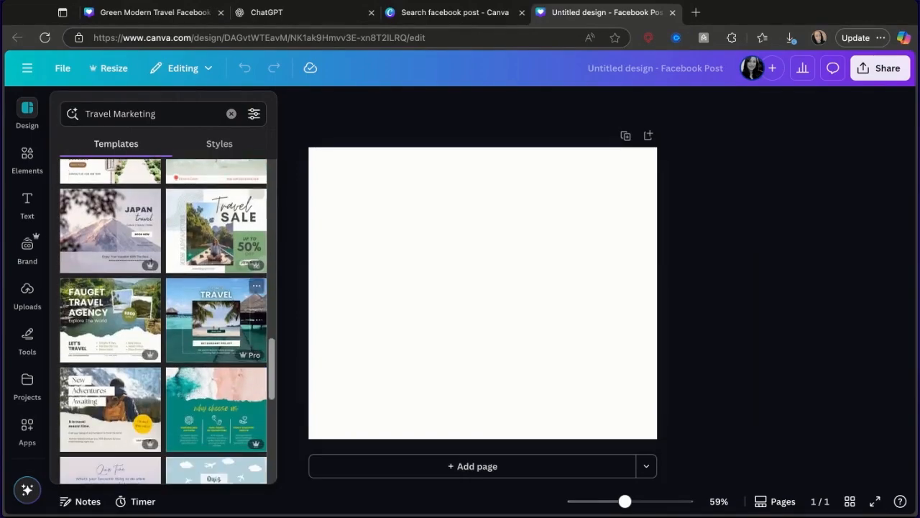
scroll(170, 289, "down", 10)
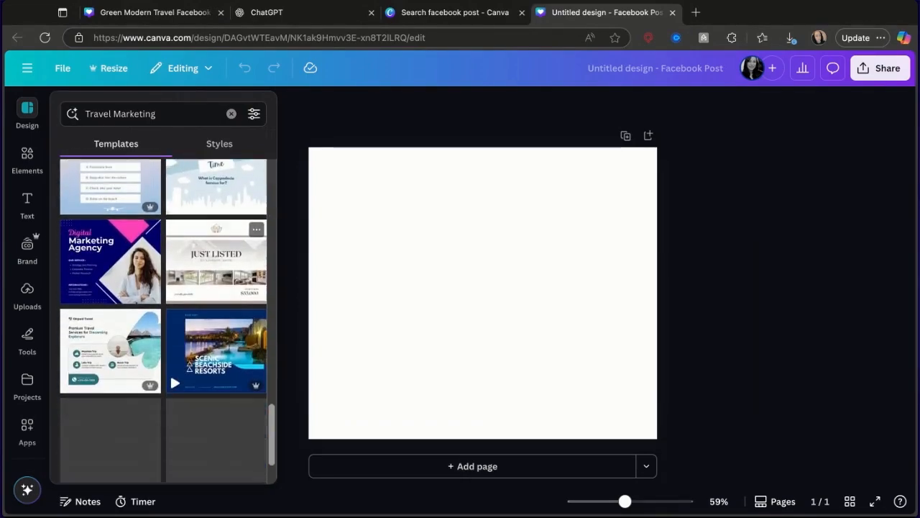
scroll(170, 289, "down", 4)
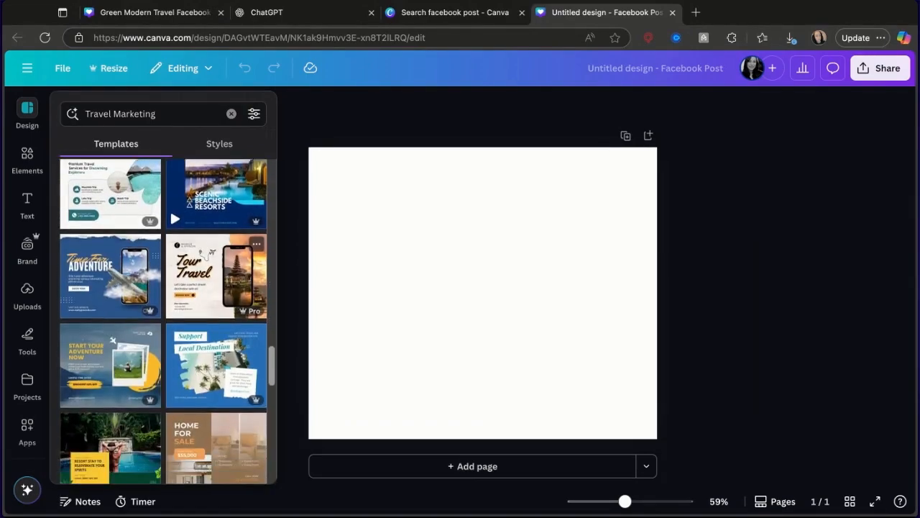
scroll(163, 320, "down", 7)
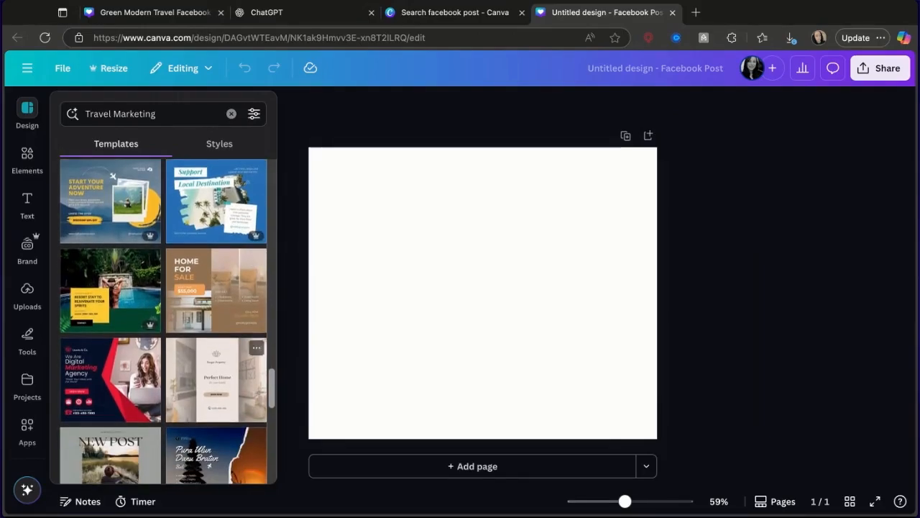
scroll(163, 320, "down", 2)
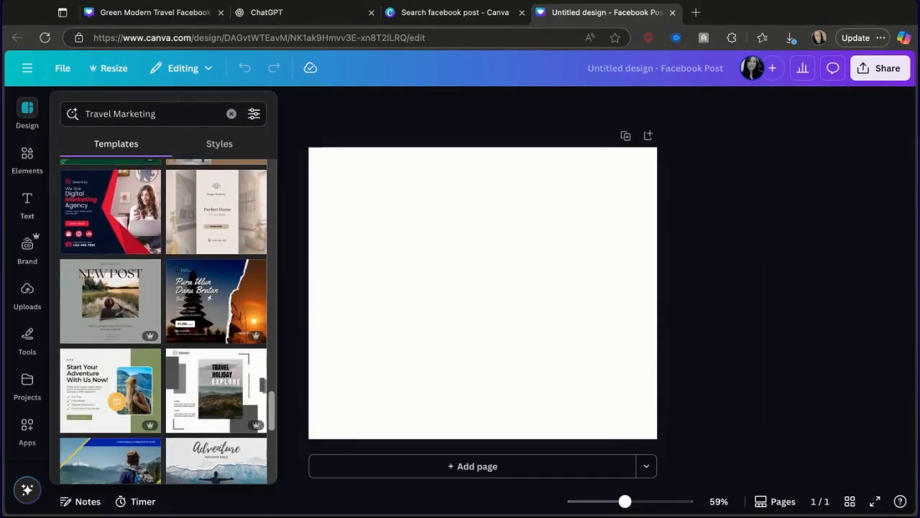
scroll(163, 320, "down", 5)
scroll(216, 309, "down", 3)
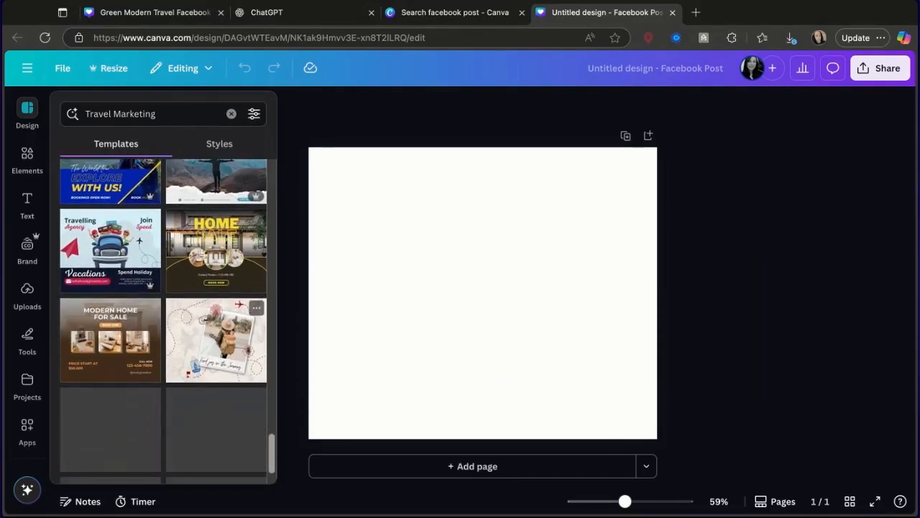
scroll(163, 320, "down", 8)
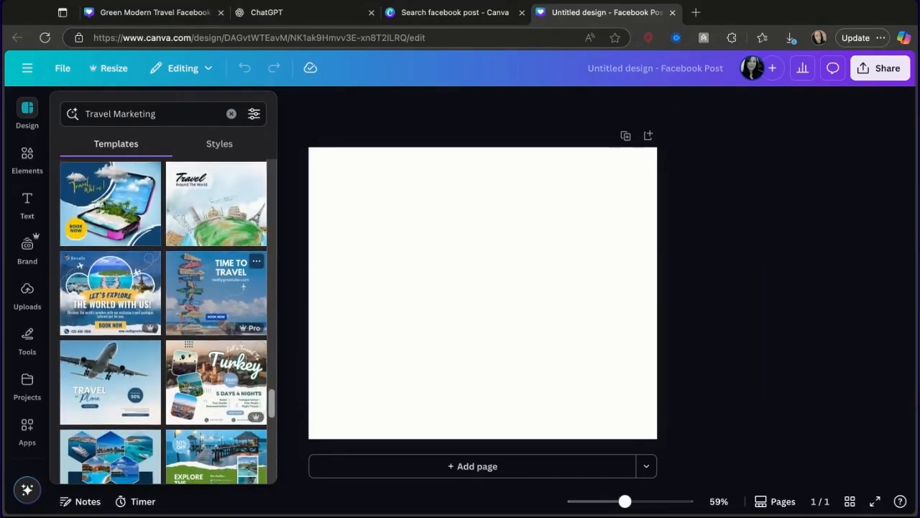
scroll(175, 215, "down", 4)
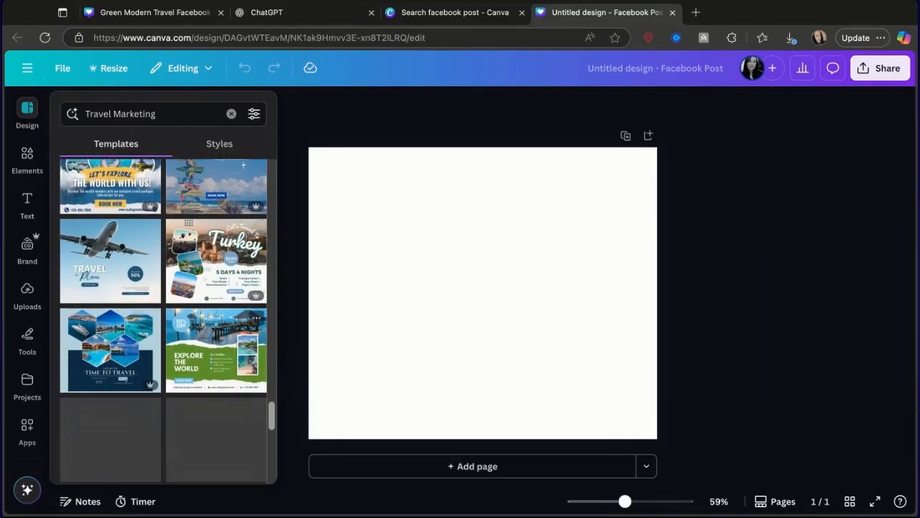
Change the template search to "Travel Marketing flyer".
left_click(168, 108)
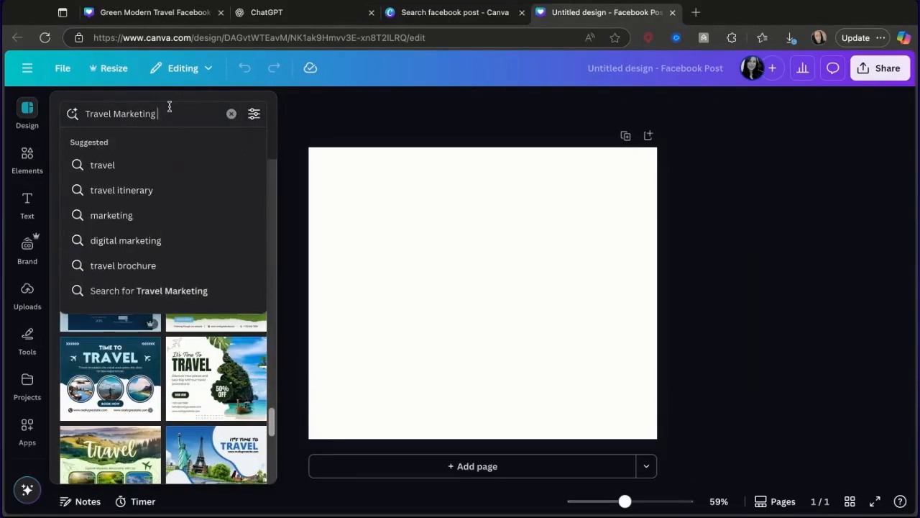
type("flyer")
key("Return")
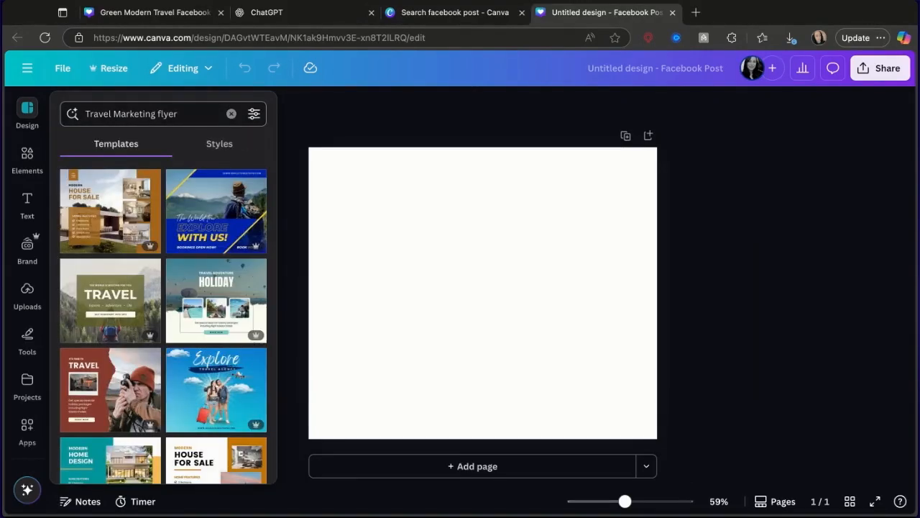
Apply the "Travel Destination" template with three circular beach photos to the blank page.
scroll(193, 371, "down", 3)
scroll(194, 371, "down", 3)
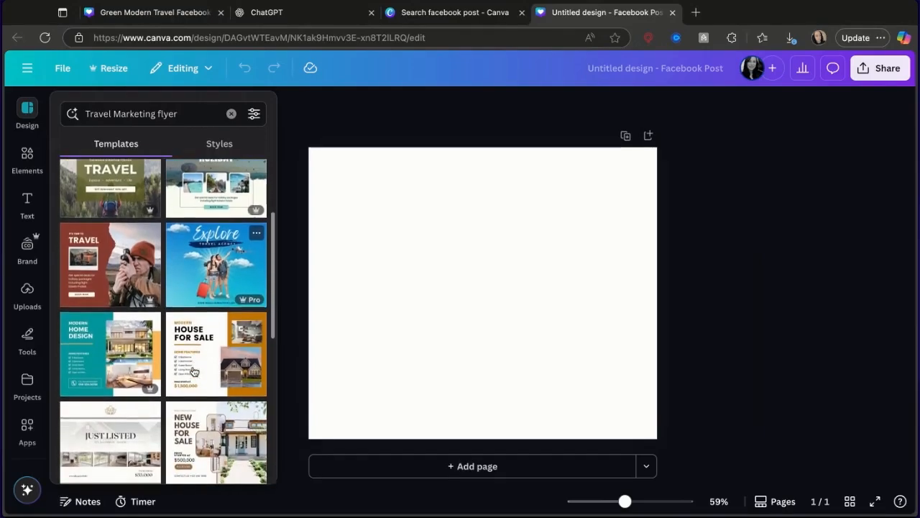
scroll(215, 324, "down", 2)
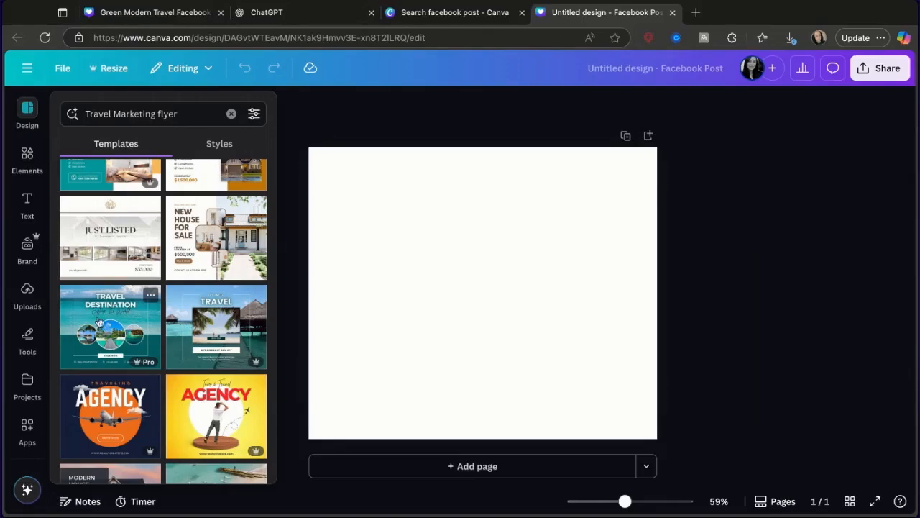
left_click(122, 331)
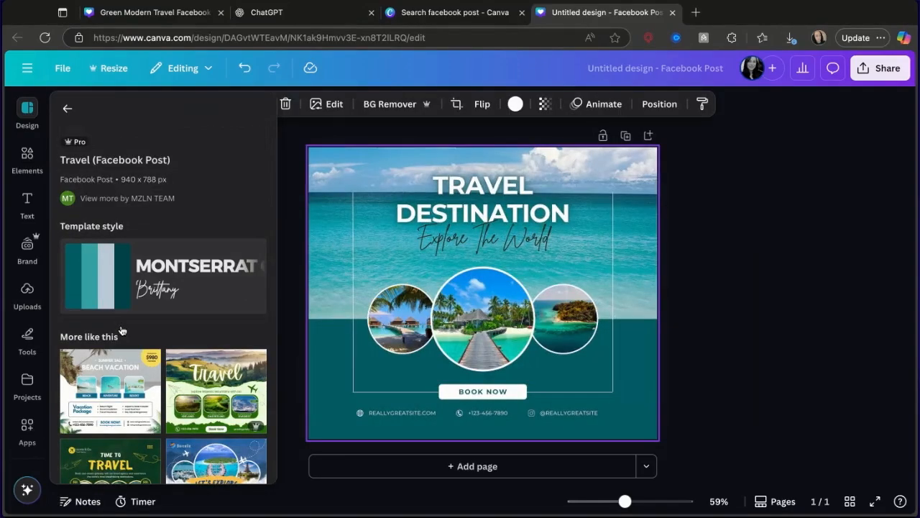
Move the TRAVEL DESTINATION heading to the top of the page and widen its text box to fit one line.
left_click_drag(486, 191, 478, 168)
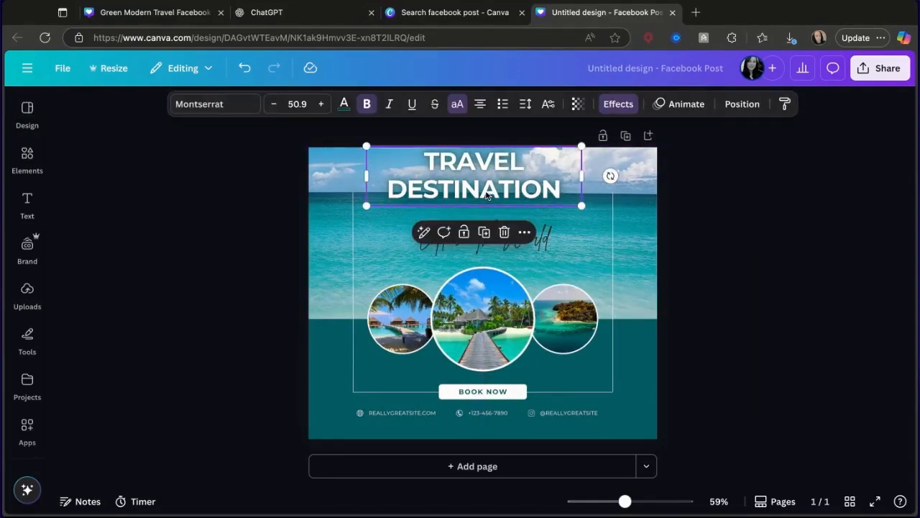
mouse_move(585, 174)
left_mouse_down()
mouse_move(657, 172)
mouse_move(657, 164)
mouse_move(585, 168)
left_mouse_up()
left_click(636, 197)
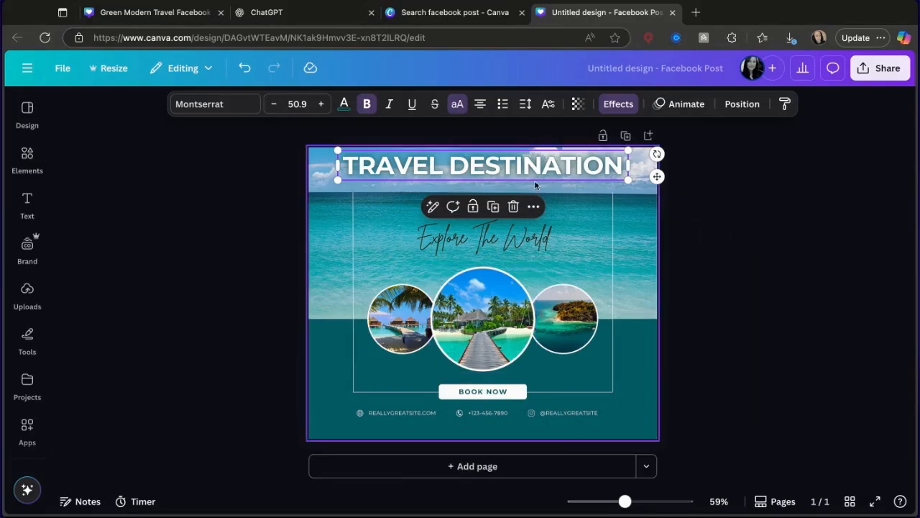
Delete the "Explore The World" text beneath the heading.
left_click(538, 242)
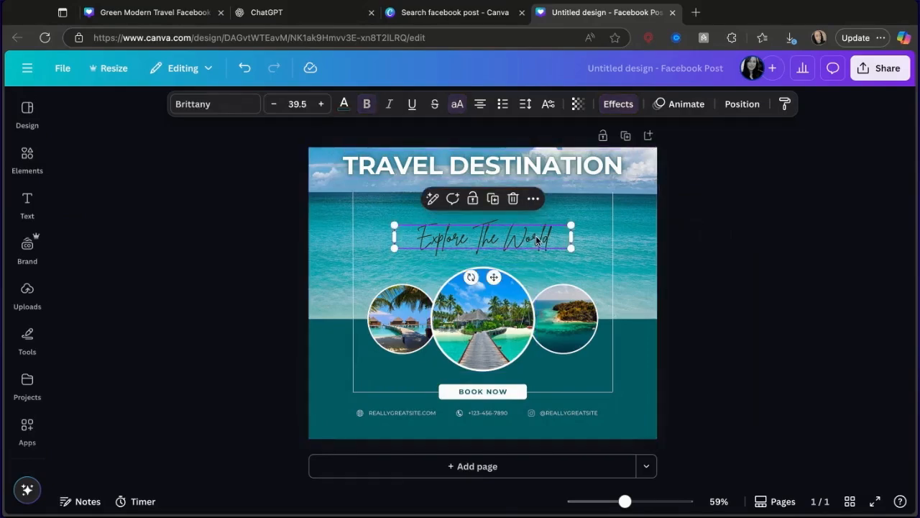
double_click(536, 240)
key("BackSpace")
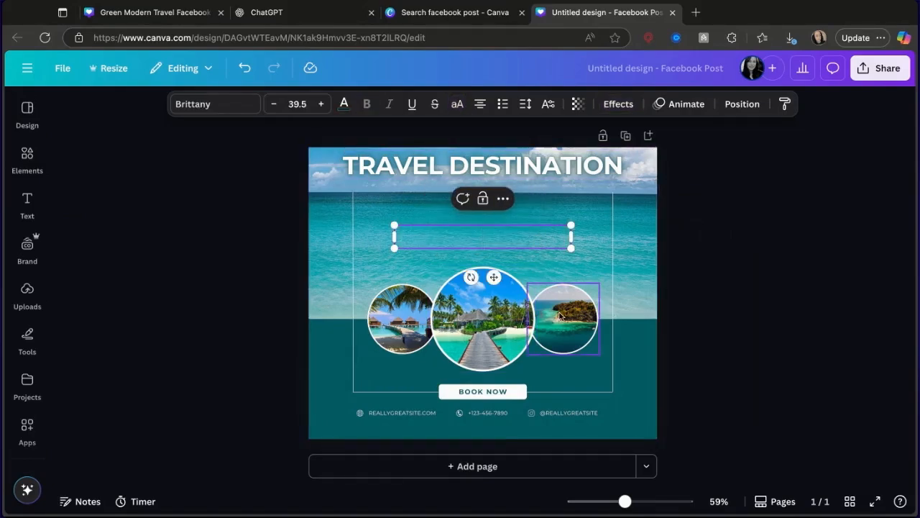
Move the three circular photos up beneath the TRAVEL DESTINATION heading, keeping them side by side.
left_click_drag(509, 314, 509, 207)
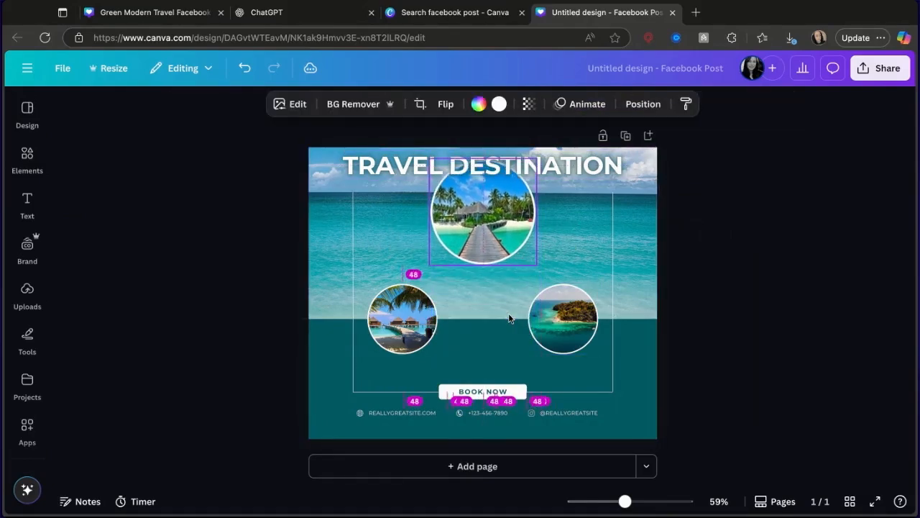
left_click_drag(583, 309, 584, 206)
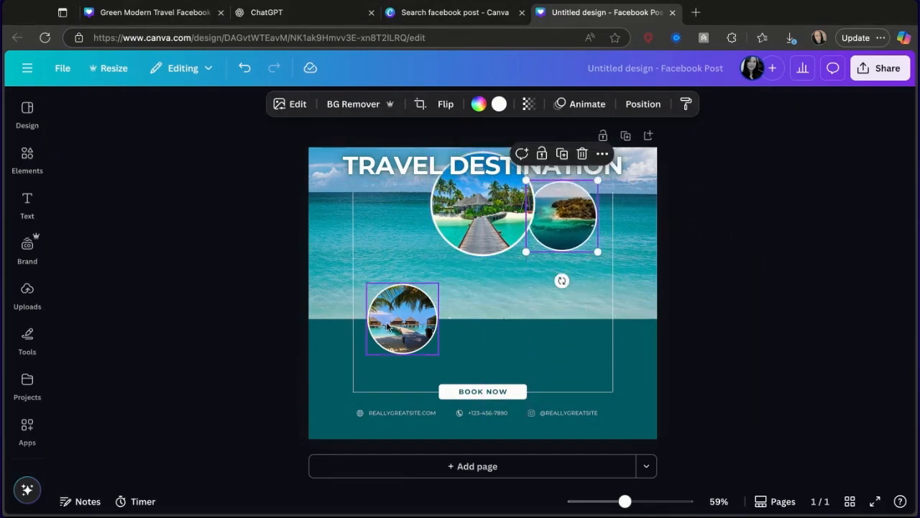
mouse_move(386, 325)
left_mouse_down()
mouse_move(387, 219)
mouse_move(386, 326)
left_mouse_up()
Delete the four thin white frame lines and the dark teal rectangle across the lower part of the design.
left_click(567, 392)
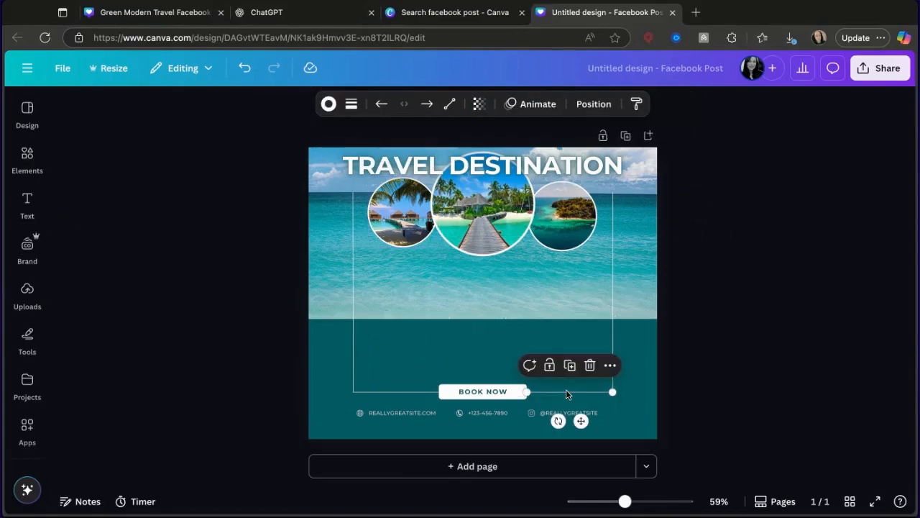
key("Delete")
left_click(613, 352)
key("Delete")
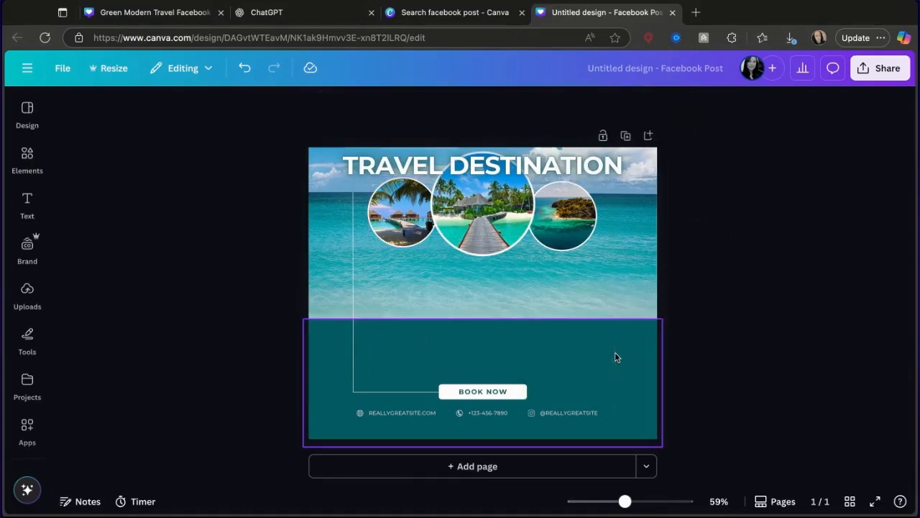
left_click(393, 392)
key("Delete")
left_click(353, 353)
key("Delete")
left_click(421, 336)
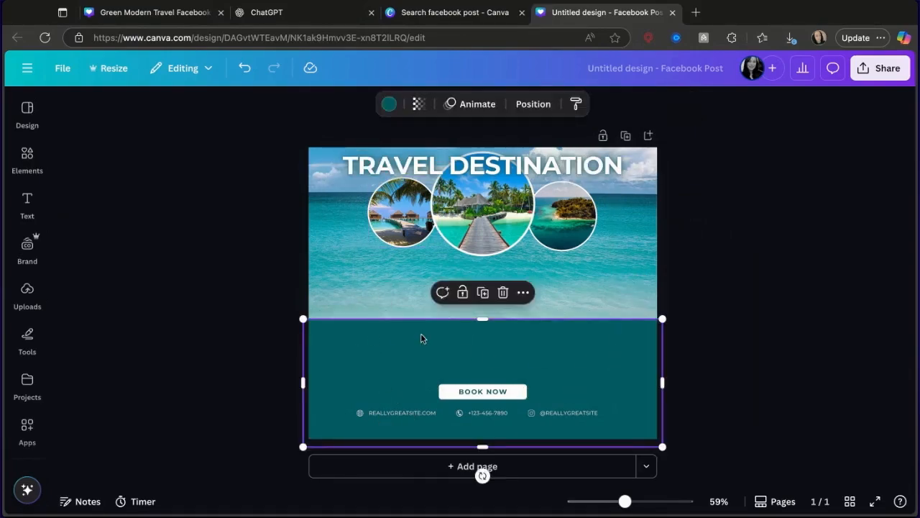
key("Delete")
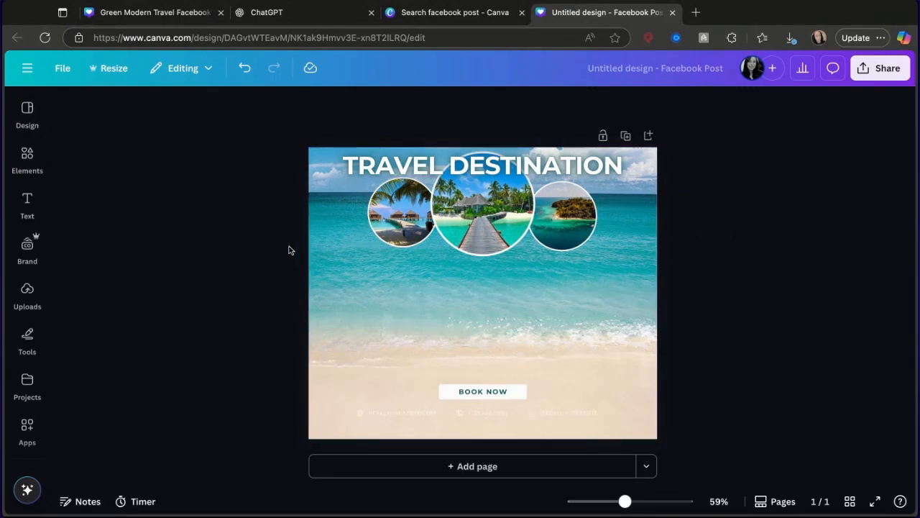
Search the elements for "shape" and add a rounded square to the page.
left_click(26, 154)
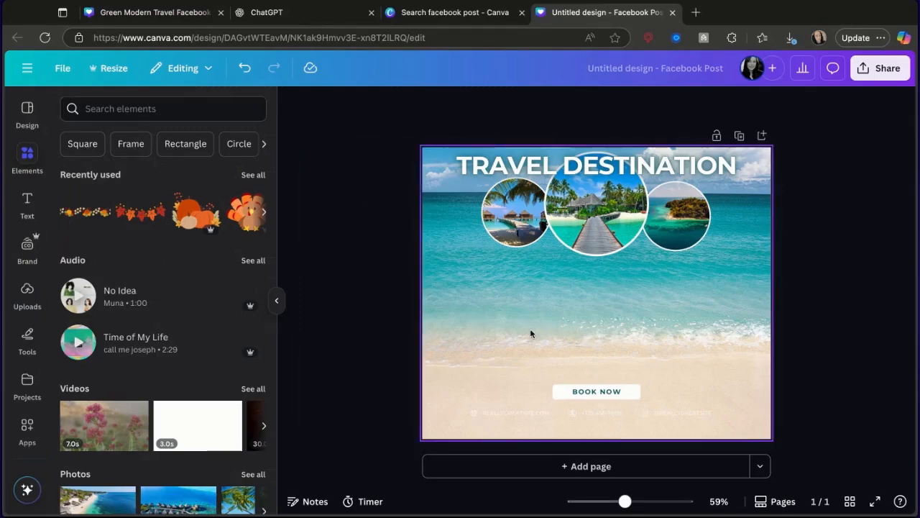
left_click(200, 108)
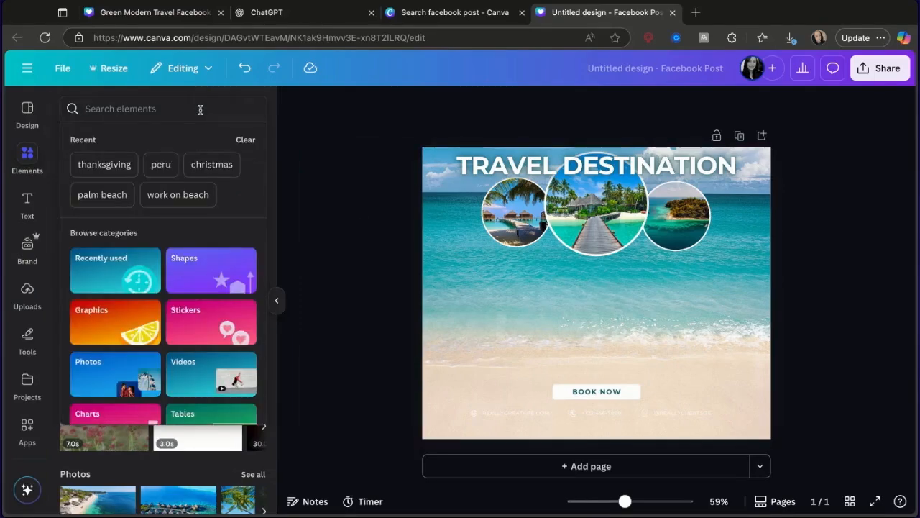
type("sha")
left_click(108, 186)
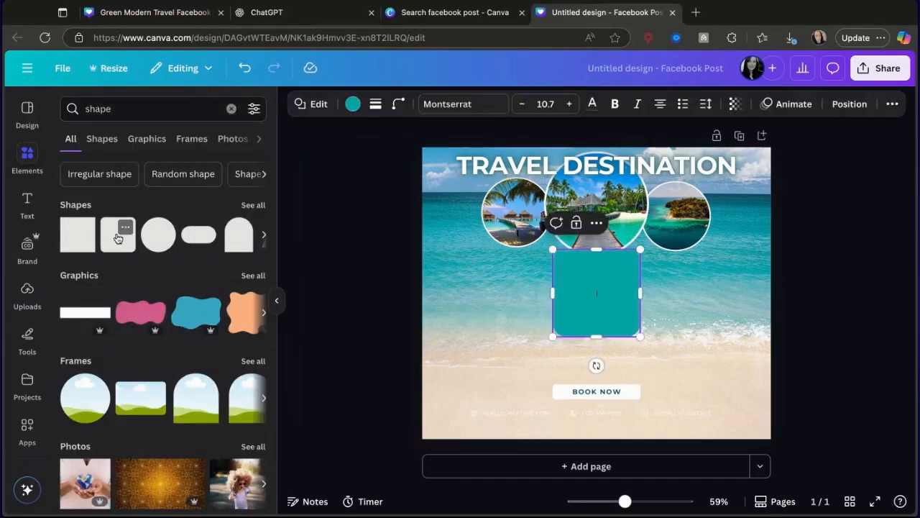
left_click(118, 236)
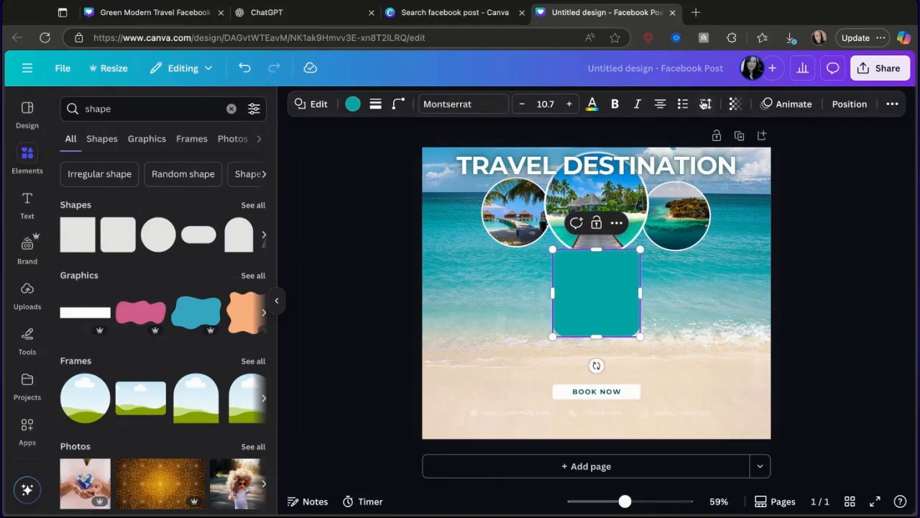
Make the teal rounded square semi-transparent and enlarge it to cover most of the page below the heading, centred horizontally.
left_click(735, 104)
left_click_drag(764, 156, 737, 156)
left_click_drag(616, 319, 759, 431)
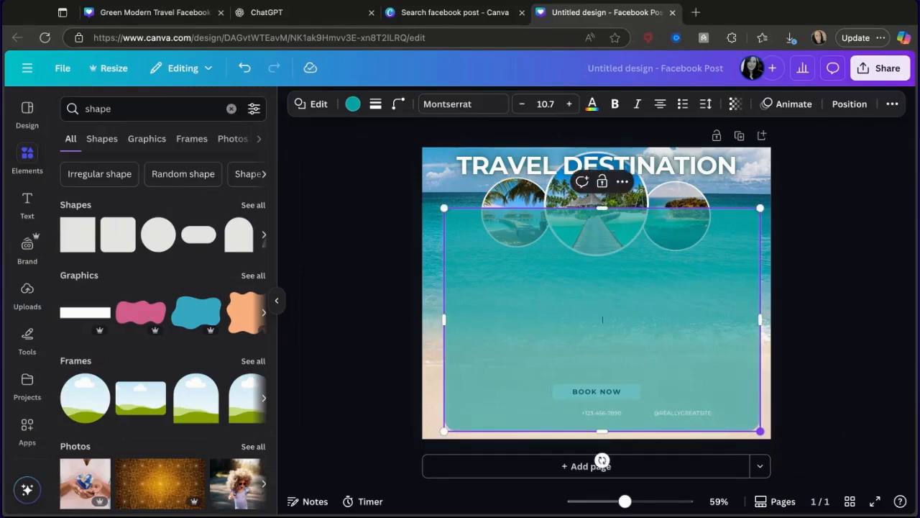
left_click_drag(740, 372, 734, 368)
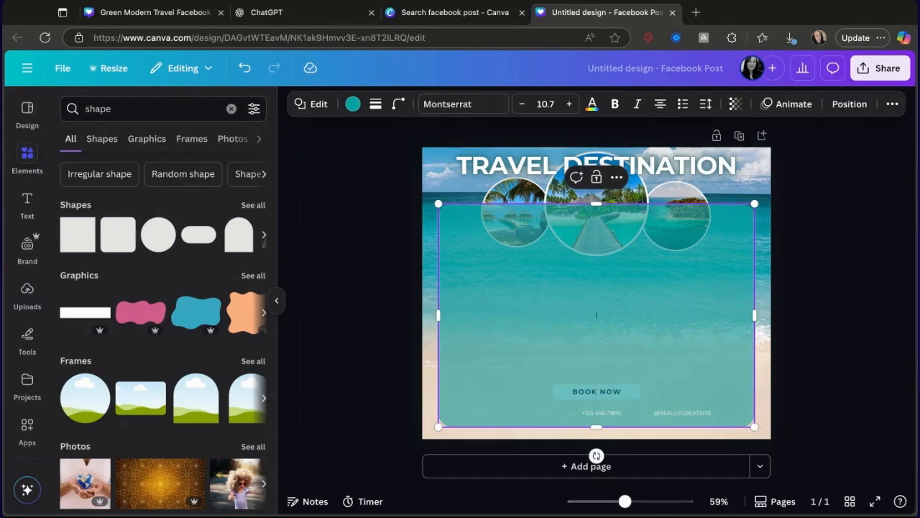
mouse_move(597, 315)
left_mouse_down()
mouse_move(610, 317)
mouse_move(597, 315)
left_mouse_up()
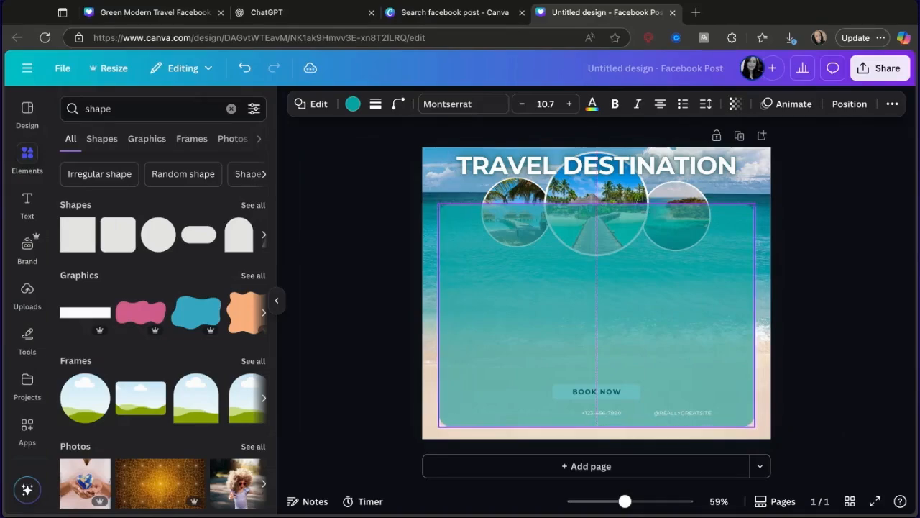
left_click(746, 197)
Reorder the layers so the semi-transparent teal rounded square sits directly above the beach background, behind the photos and contact details.
left_click(695, 267)
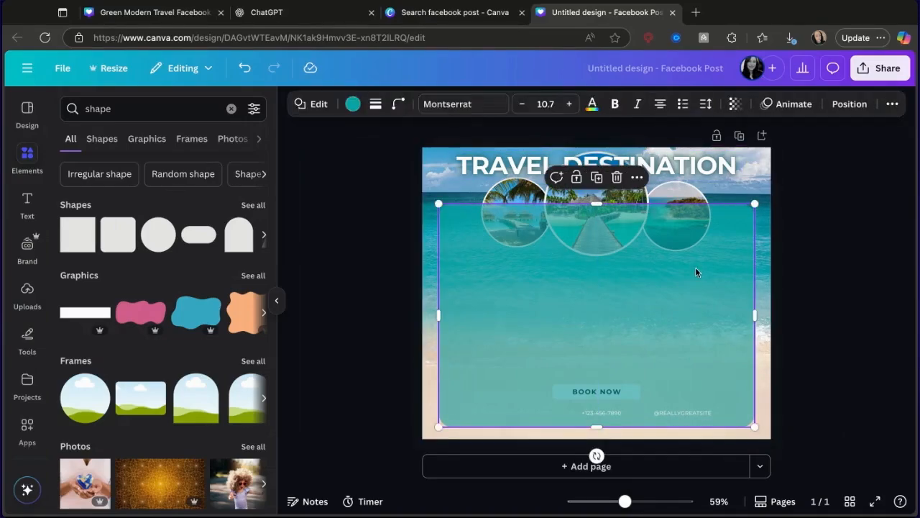
right_click(695, 267)
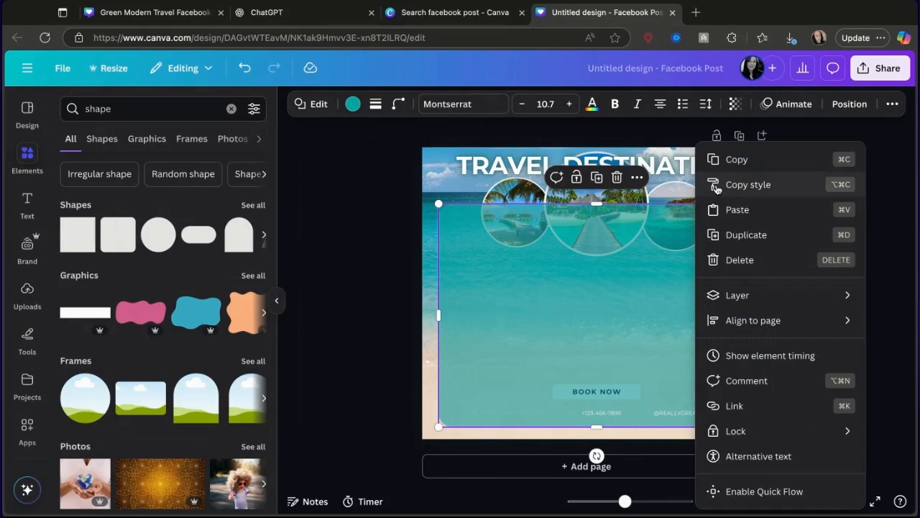
left_click(616, 353)
right_click(620, 314)
mouse_move(624, 312)
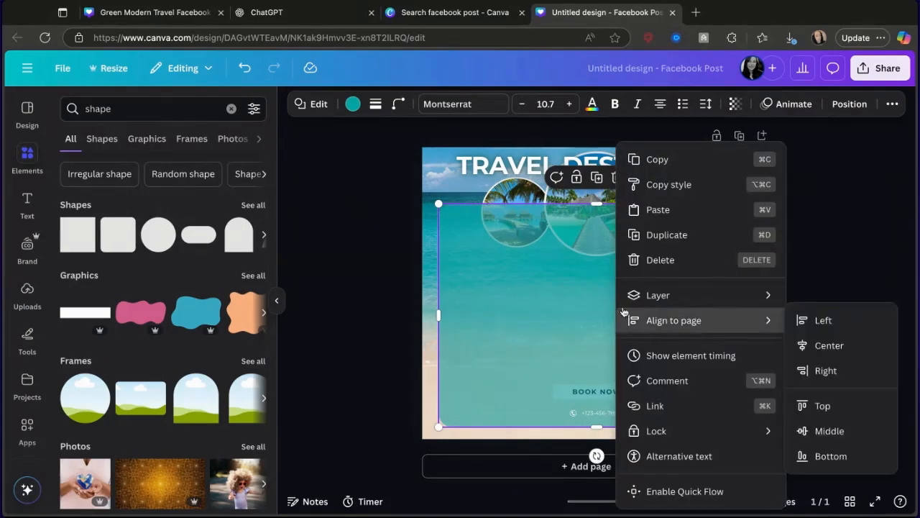
mouse_move(658, 298)
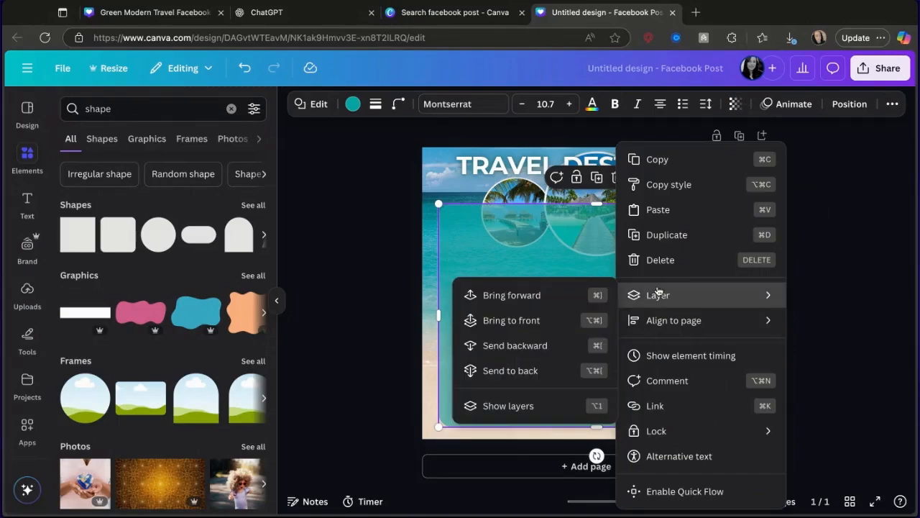
left_click(532, 406)
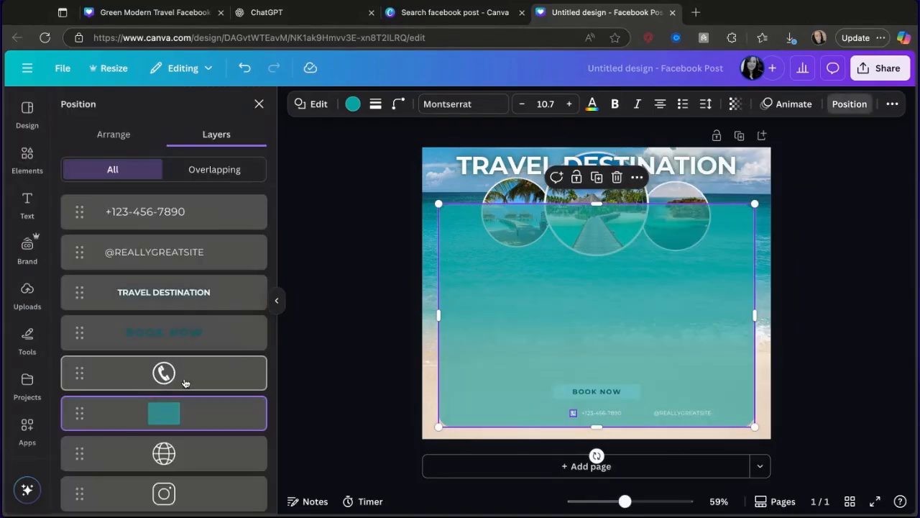
mouse_move(200, 422)
left_mouse_down()
mouse_move(197, 486)
mouse_move(203, 410)
left_mouse_up()
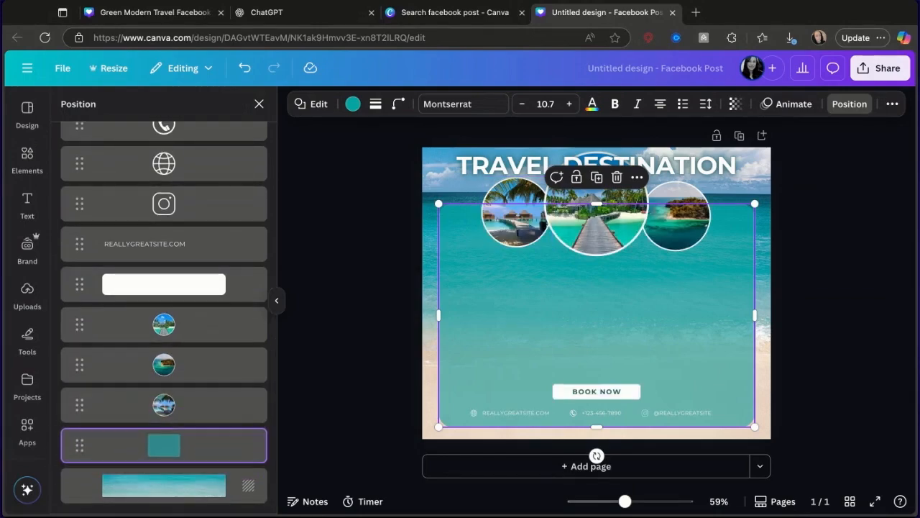
Try white and two dark teals as the rounded square's fill, settling on the mint green from the brand palette.
left_click_drag(661, 346, 662, 347)
left_click(353, 104)
left_click(255, 197)
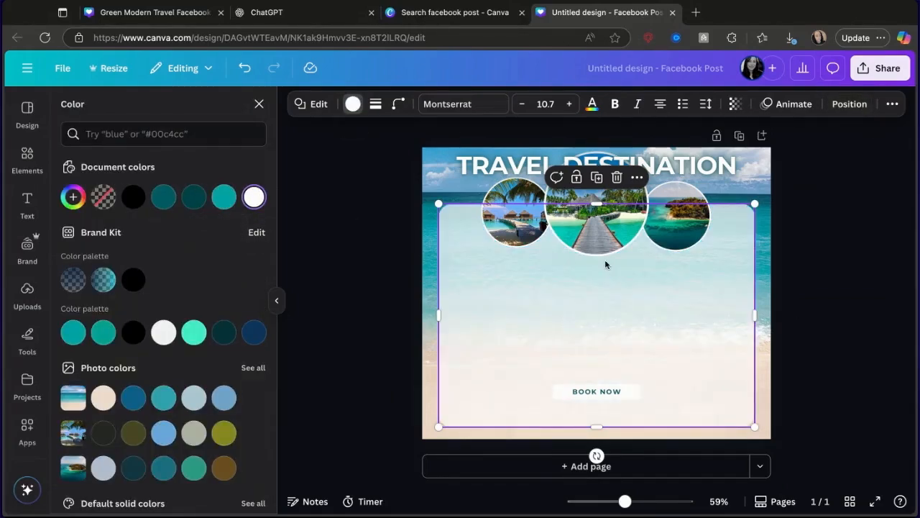
left_click(194, 198)
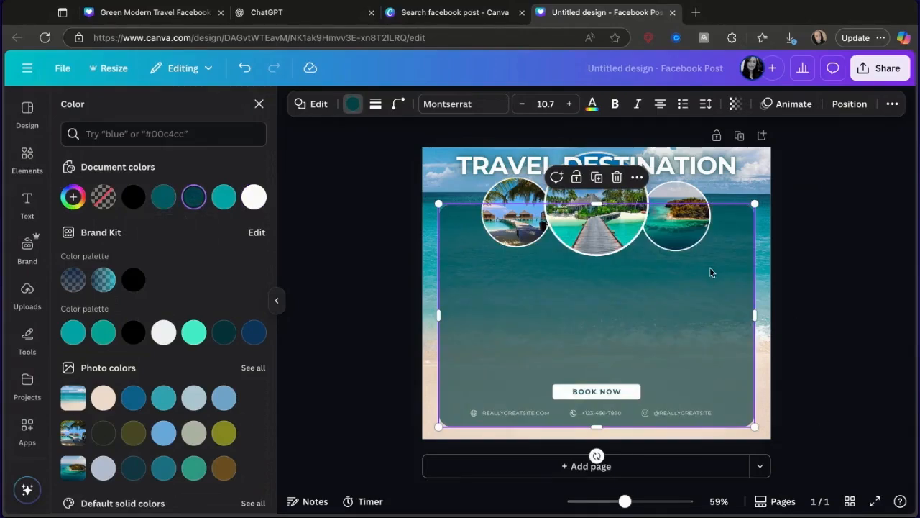
left_click(163, 197)
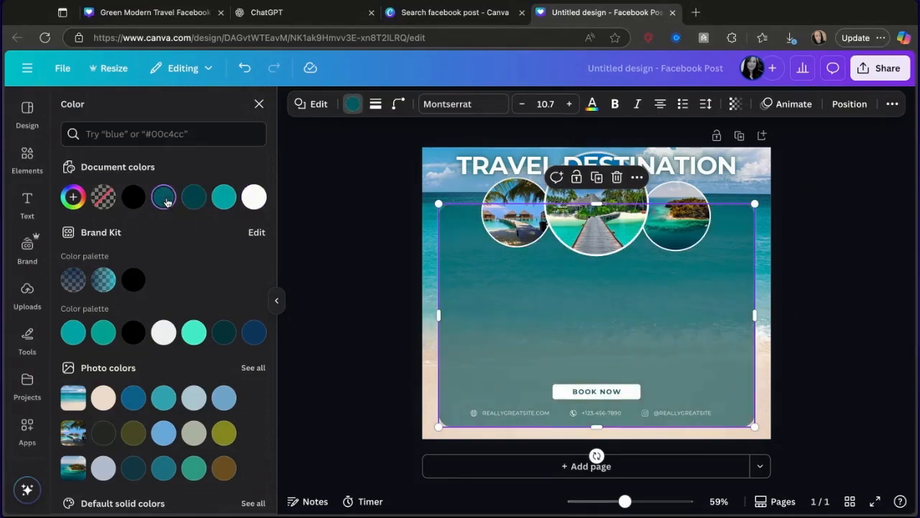
left_click(193, 332)
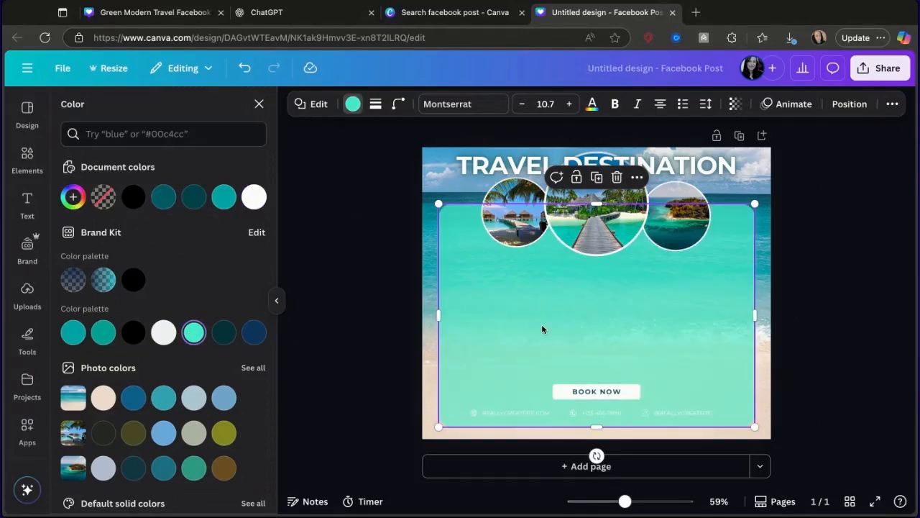
left_click_drag(542, 328, 544, 329)
Close the template search tab and review the Meet Your Travel Advisor page in the Green Modern Travel design before returning to the post.
left_click(603, 412)
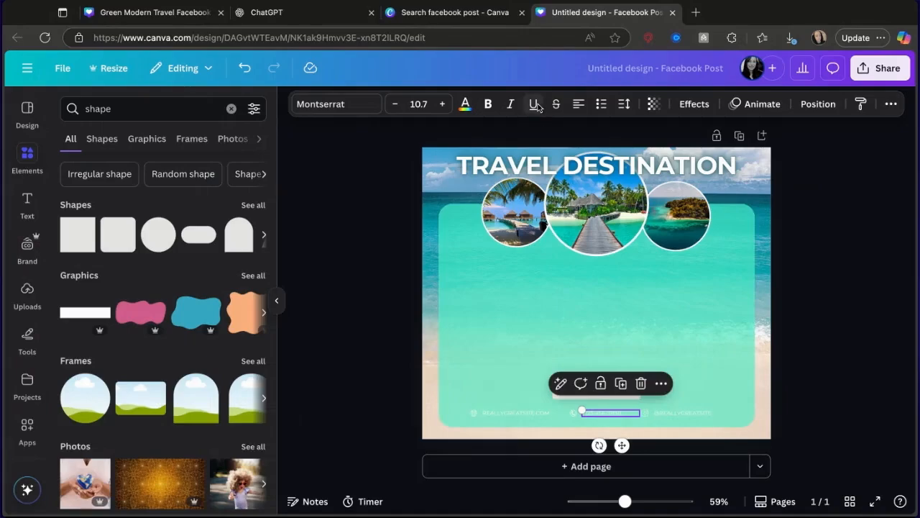
left_click(436, 13)
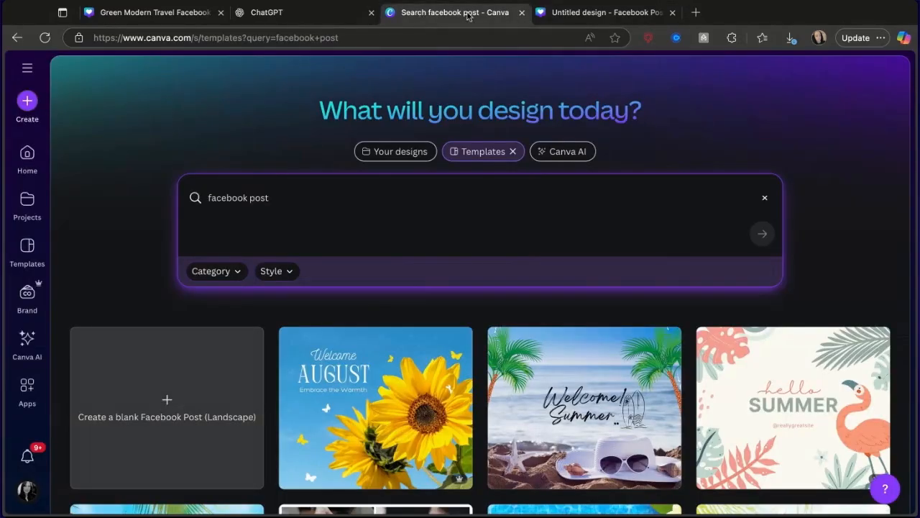
left_click(522, 13)
left_click(159, 14)
scroll(457, 250, "down", 3)
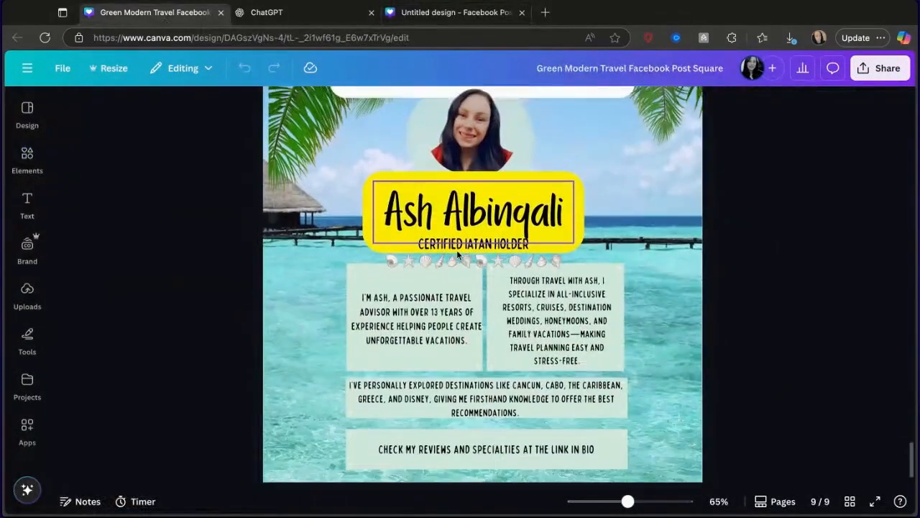
scroll(458, 256, "up", 2)
scroll(457, 253, "up", 3)
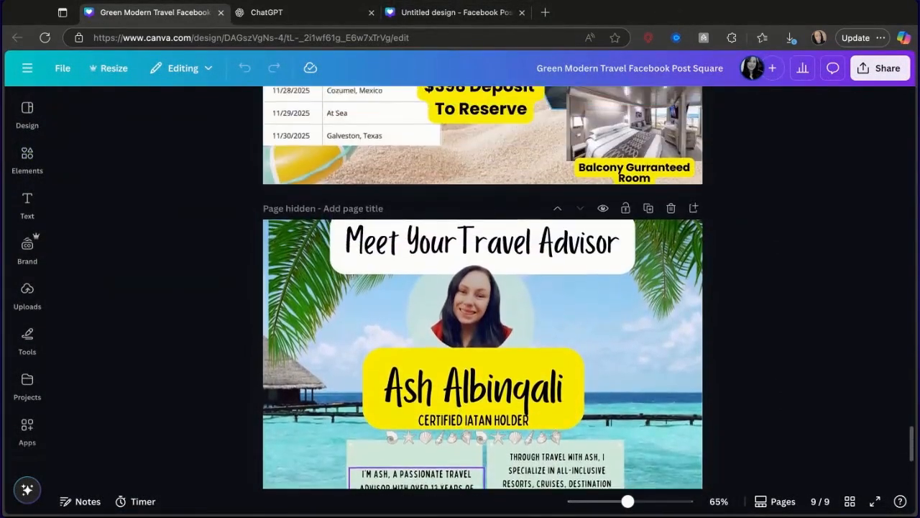
scroll(459, 230, "down", 4)
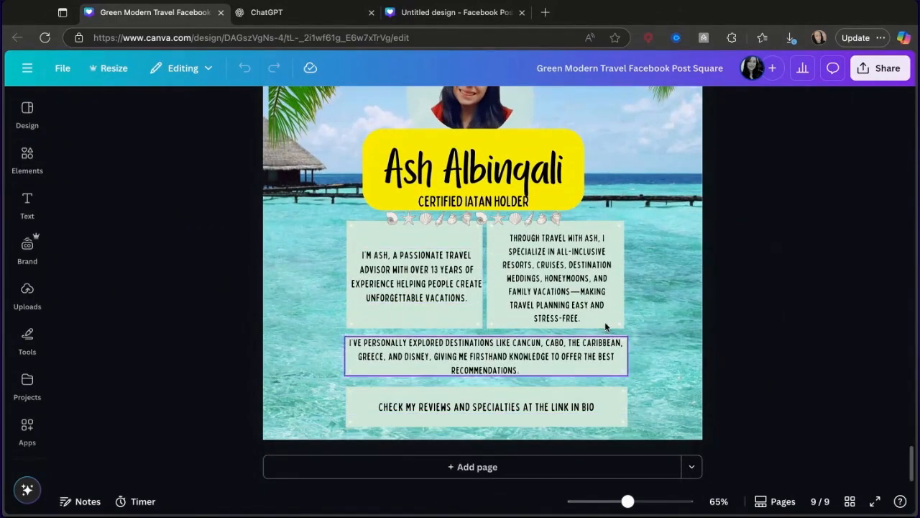
left_click(471, 18)
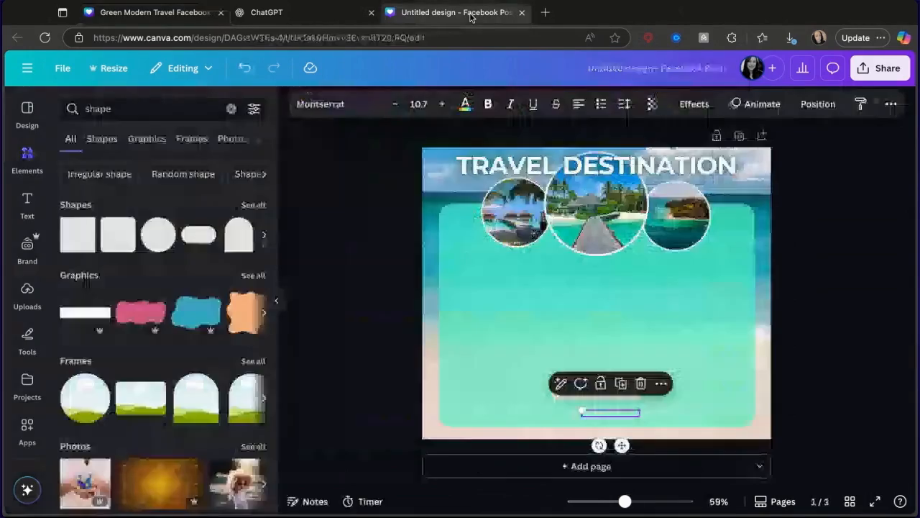
Replace the placeholder social handle, phone number and website in the contact line with the travel advisor's own details.
double_click(686, 412)
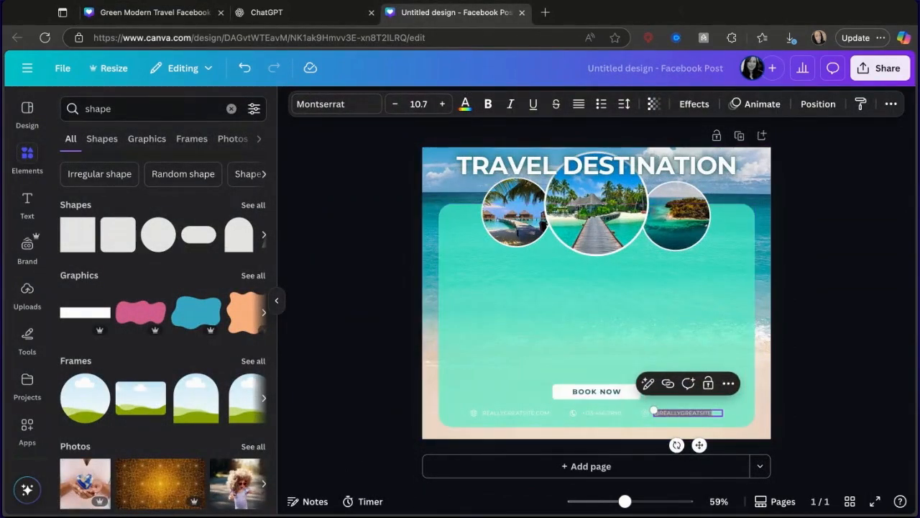
key("BackSpace")
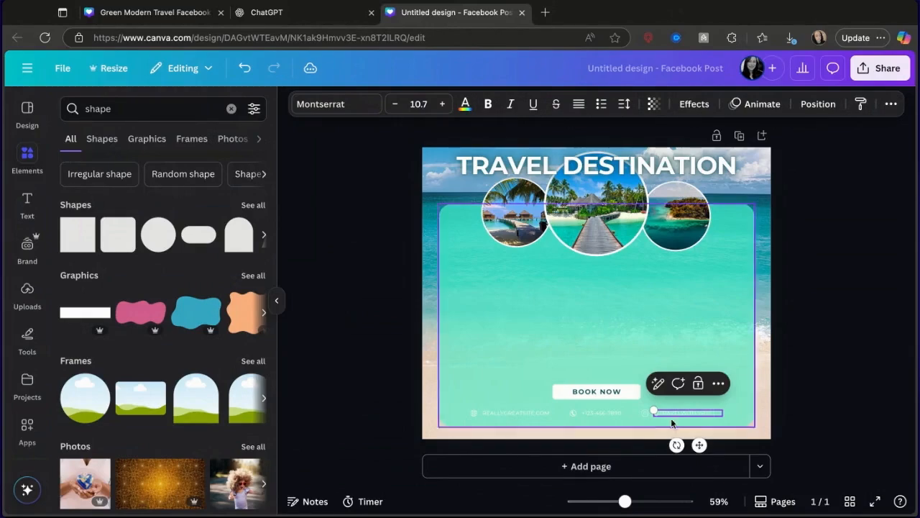
double_click(616, 414)
key("BackSpace")
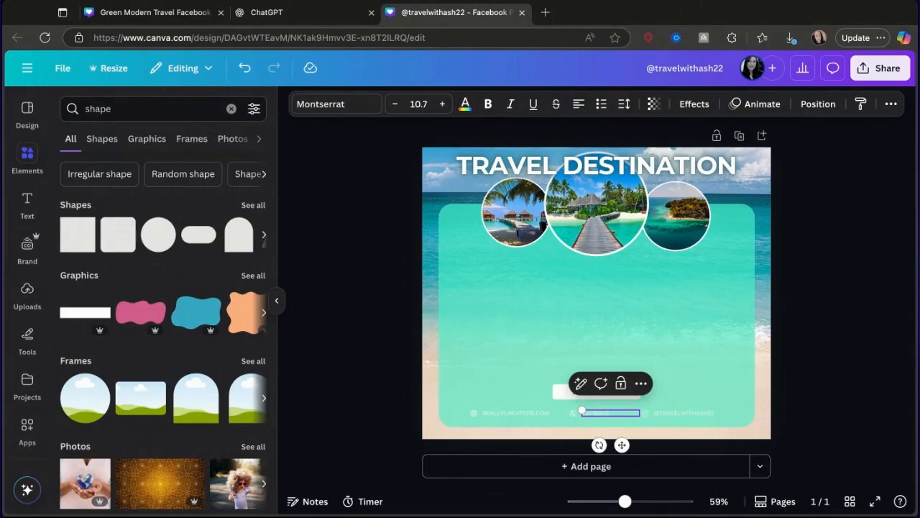
double_click(528, 412)
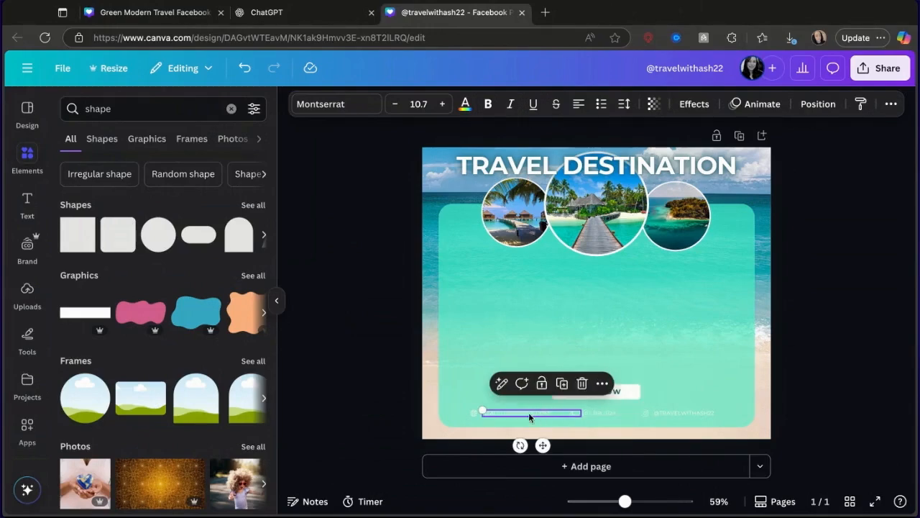
key("BackSpace")
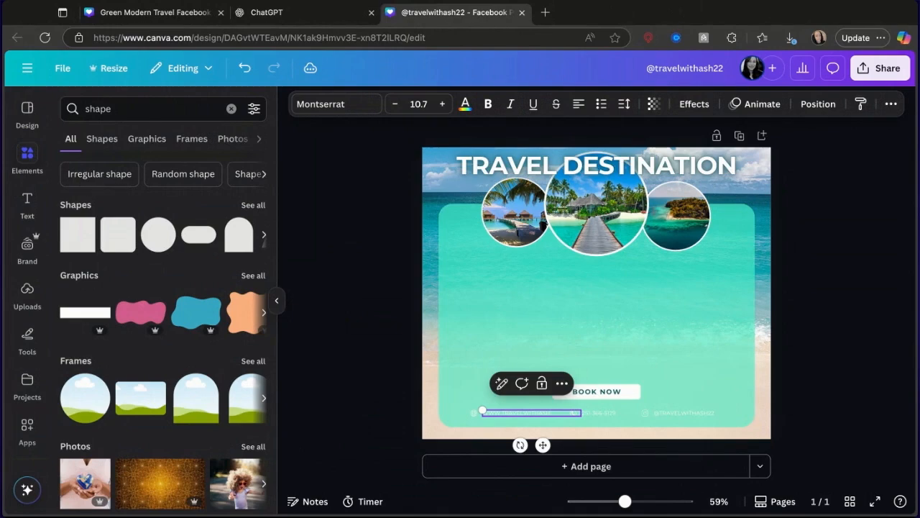
Colour the social handle, Instagram icon, phone number and website text in the contact line black.
left_click(651, 417)
left_click(657, 412)
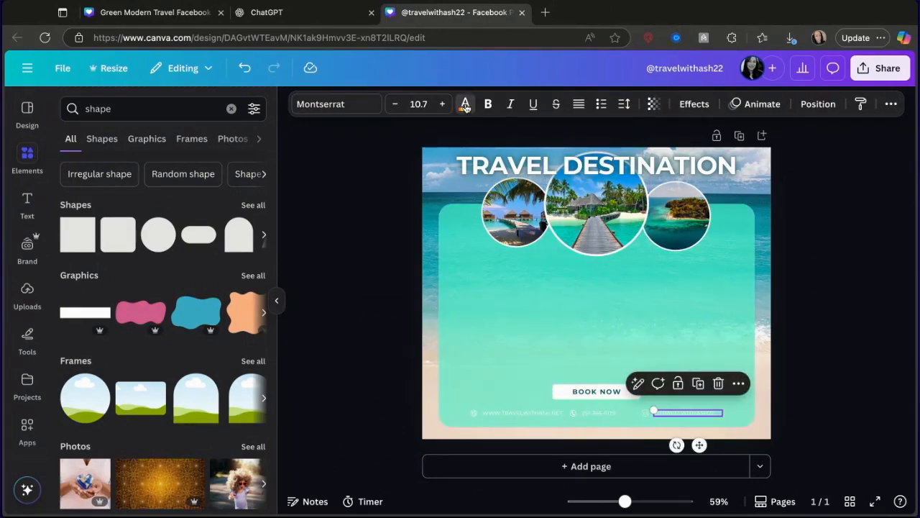
left_click(465, 106)
left_click(102, 196)
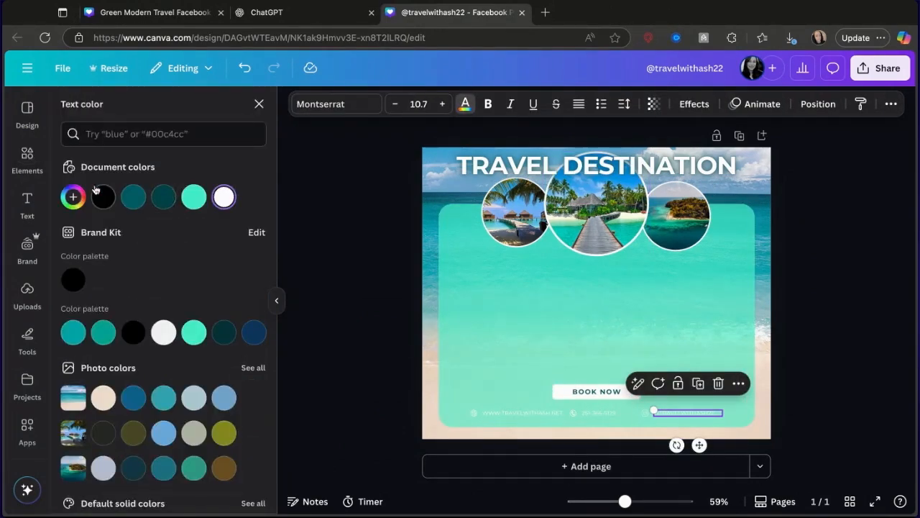
left_click(643, 413)
left_click(643, 413)
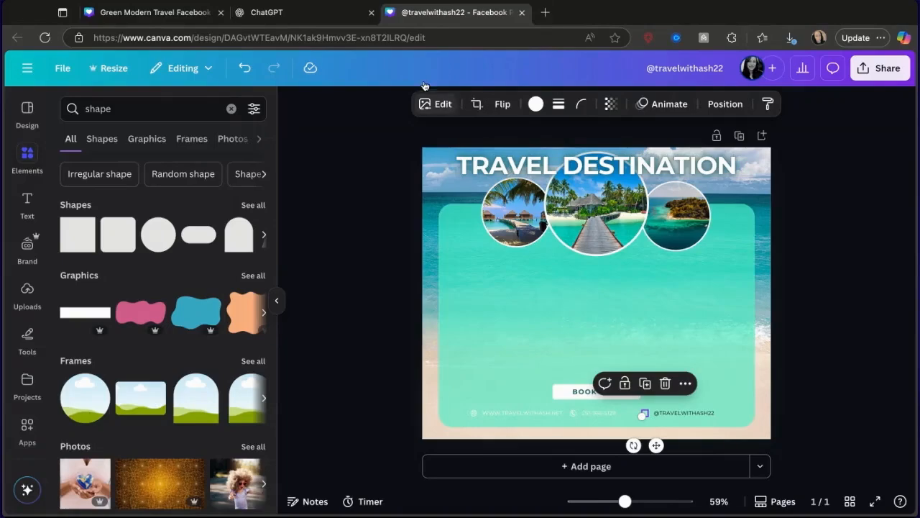
left_click(536, 104)
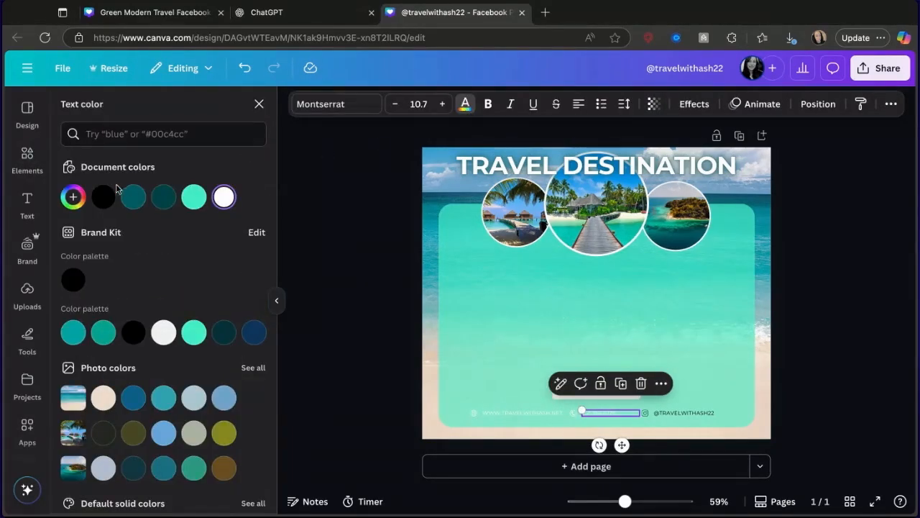
left_click(108, 198)
left_click(108, 491)
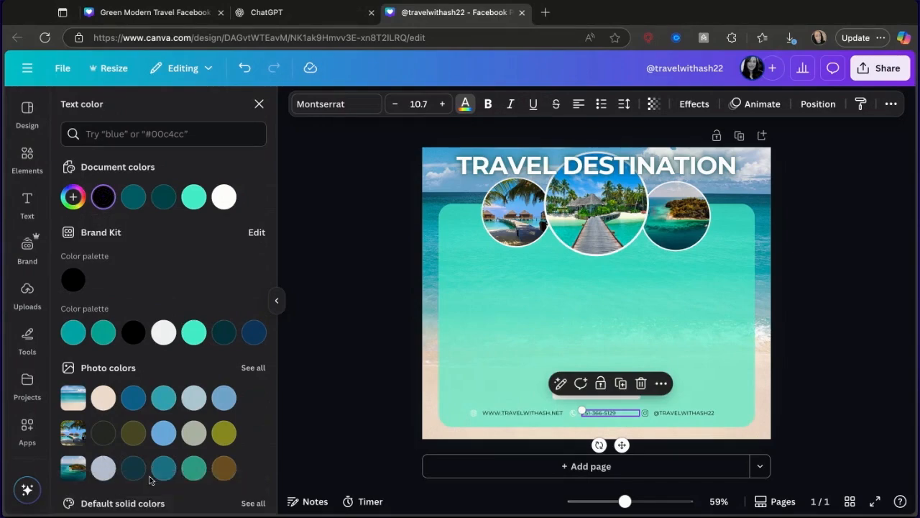
Recolour the phone and globe icons in the contact line black to match the text.
left_click(572, 412)
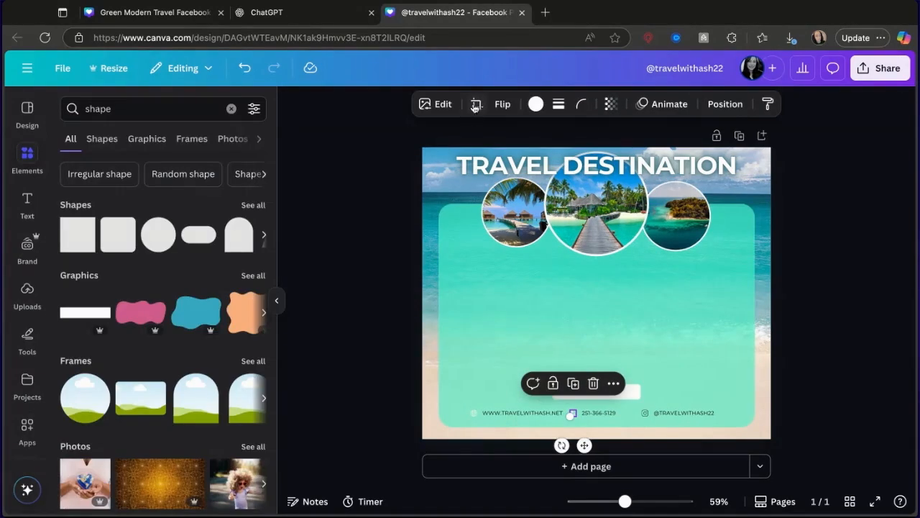
left_click(535, 103)
left_click(104, 199)
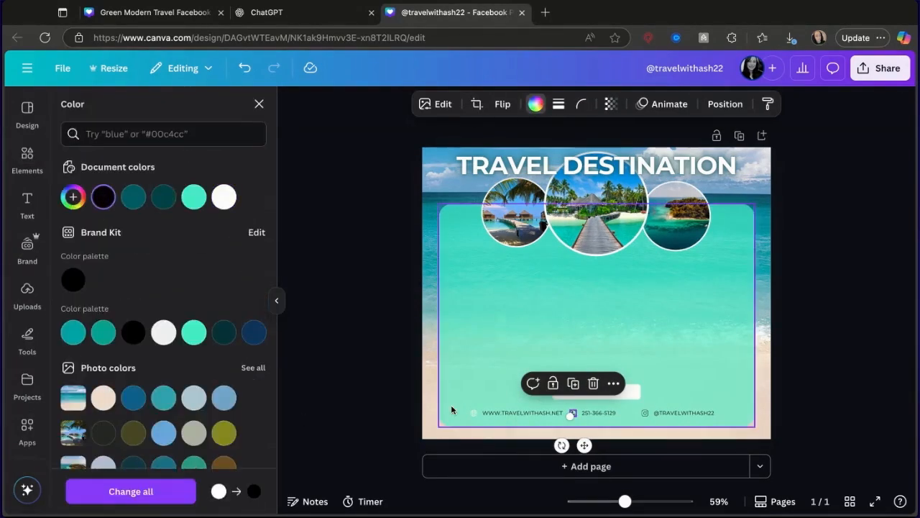
left_click(472, 413)
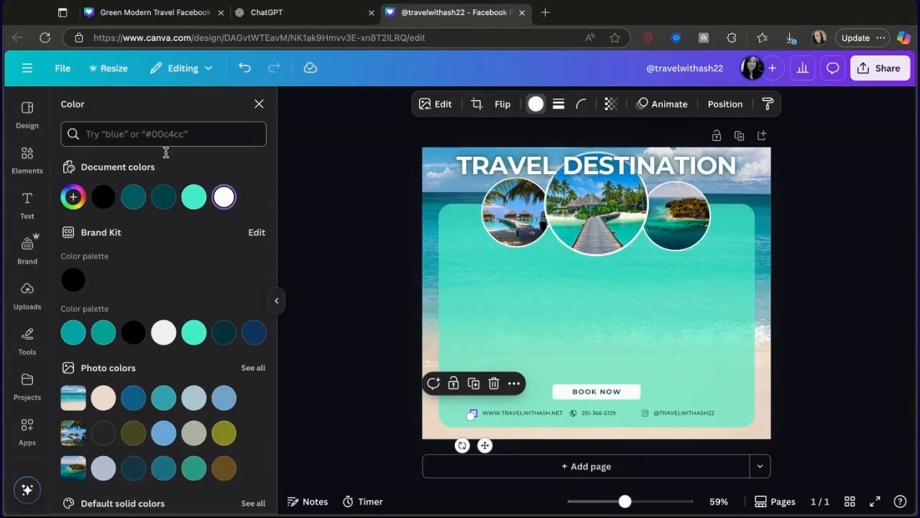
left_click(27, 159)
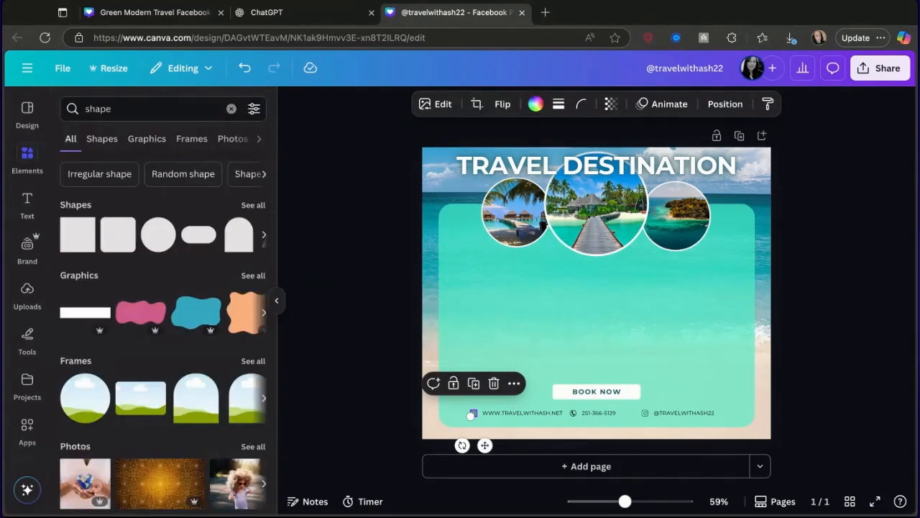
left_click(601, 413)
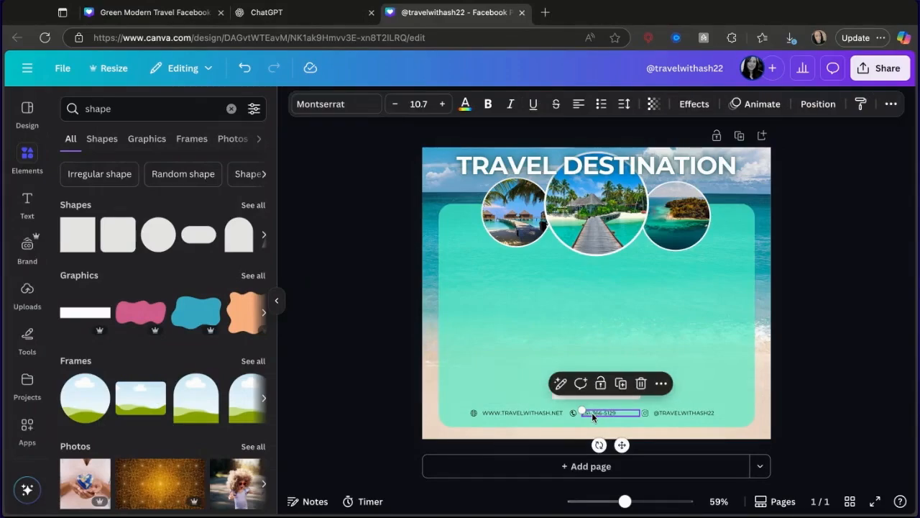
left_click(886, 293)
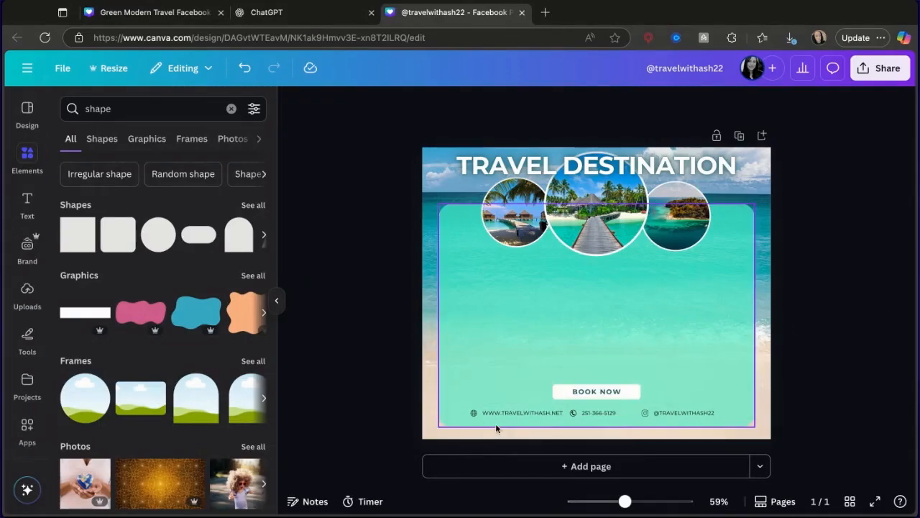
Change the BOOK NOW label on the white button to "REQUEST QUOTE".
left_click(611, 390)
left_click(611, 390)
type("R")
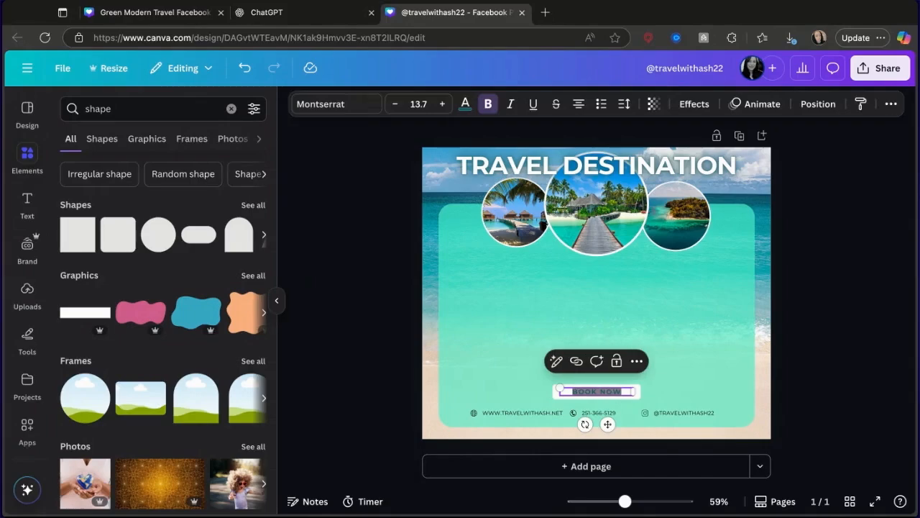
type("EQUEST QUOTE FOR")
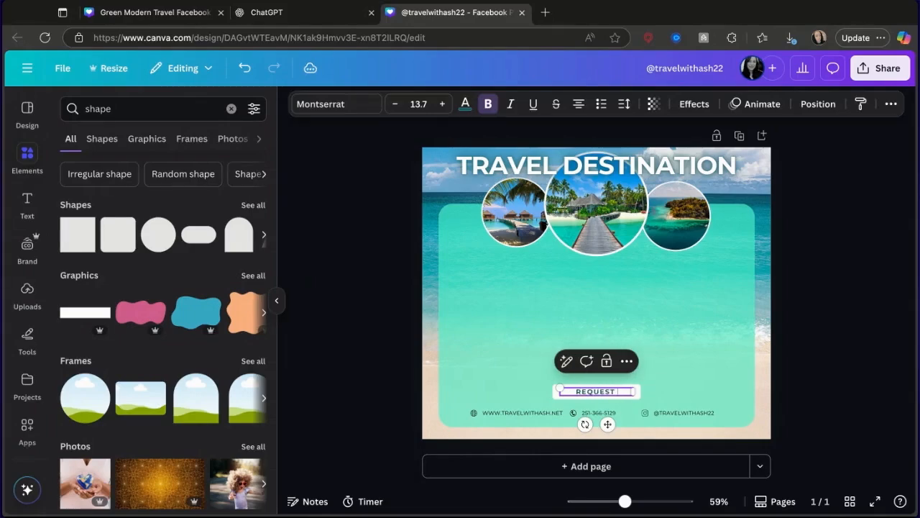
key("BackSpace")
key("BackSpace")
key("BackSpace")
key("BackSpace")
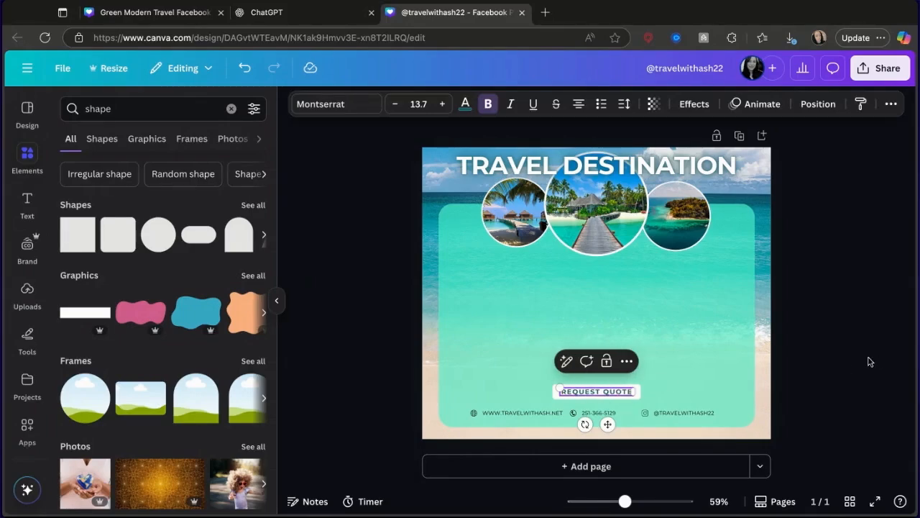
left_click(867, 359)
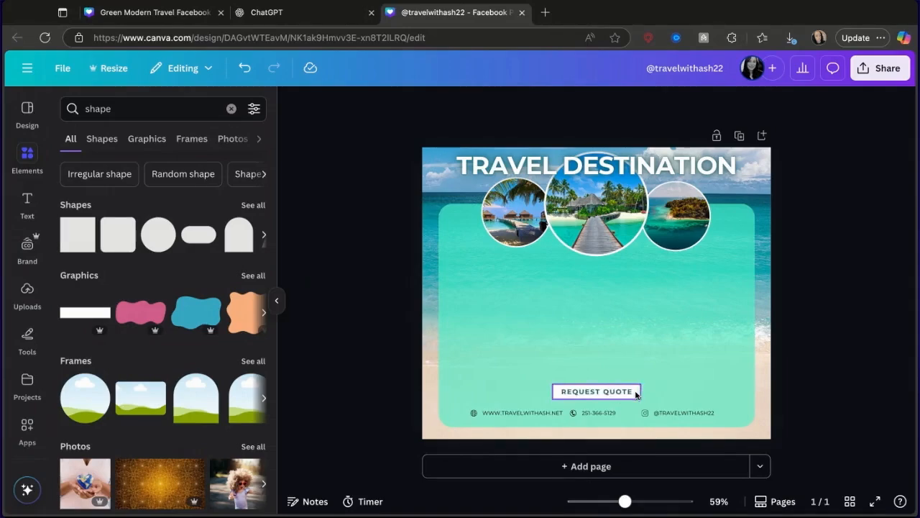
left_click(636, 394)
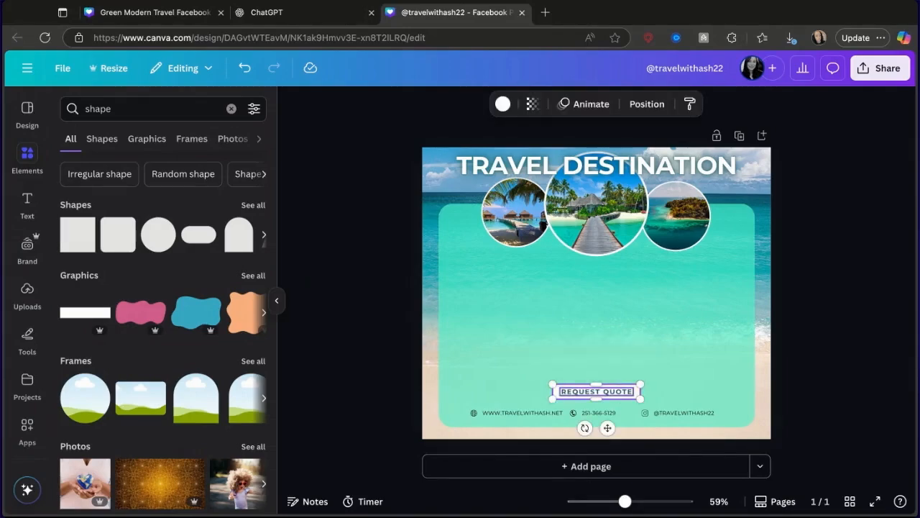
left_click(606, 394)
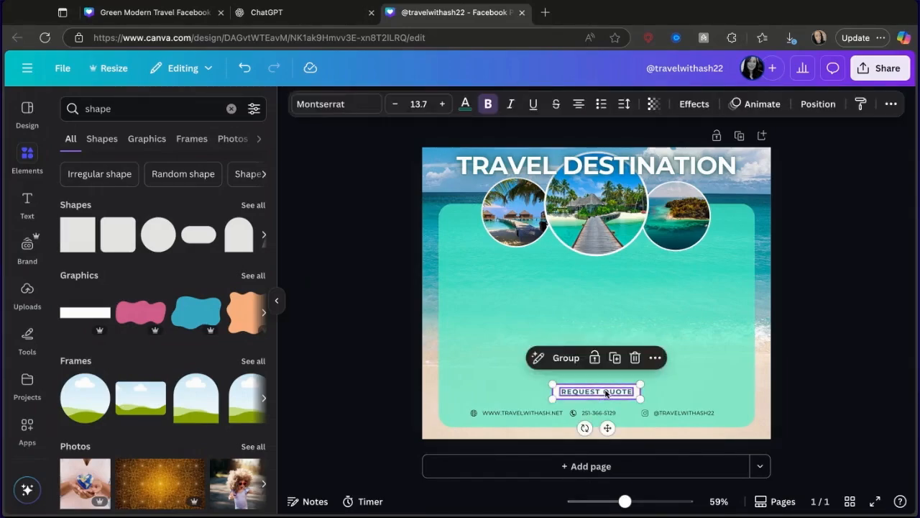
right_click(606, 392)
left_click(569, 359)
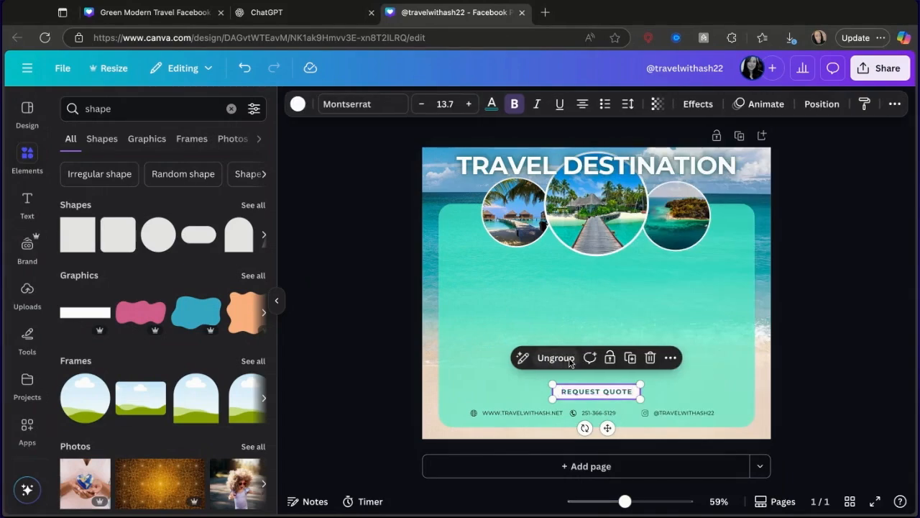
left_click(671, 358)
scroll(719, 306, "down", 2)
scroll(708, 302, "down", 1)
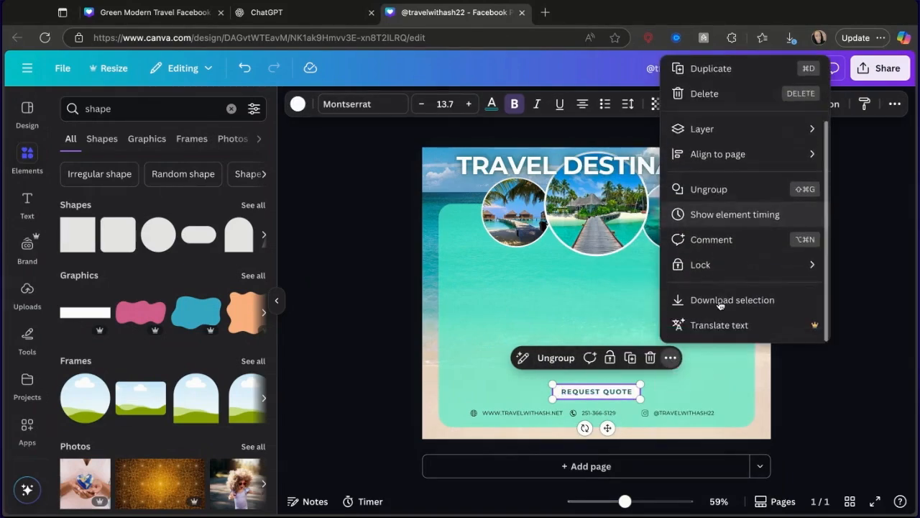
scroll(719, 304, "up", 3)
left_click(618, 384)
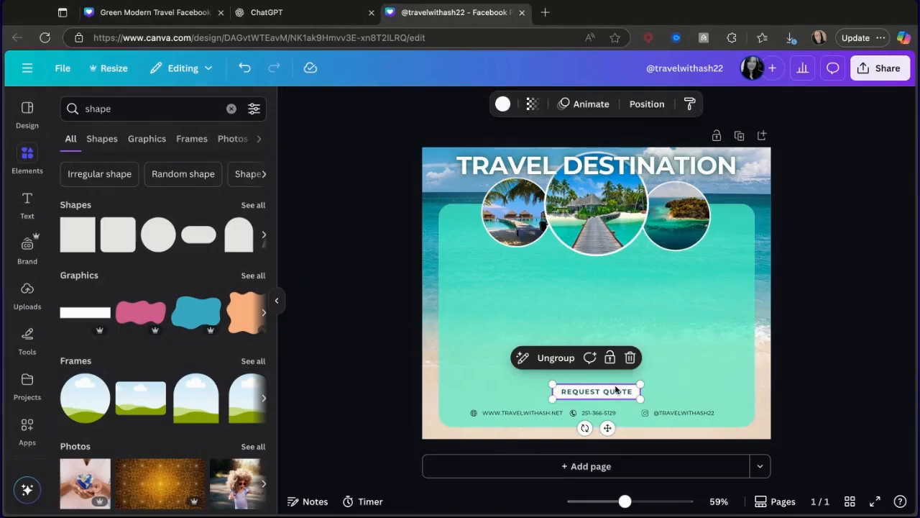
left_click(628, 393)
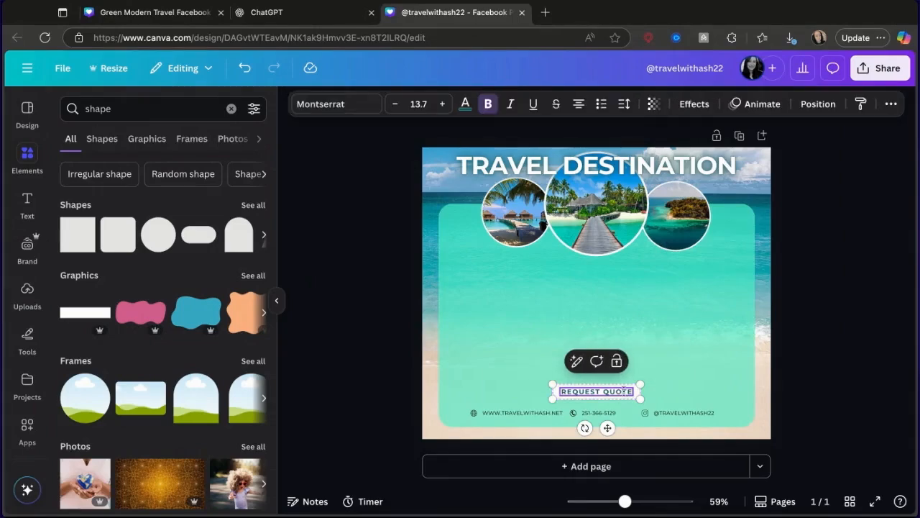
left_click_drag(633, 392, 561, 392)
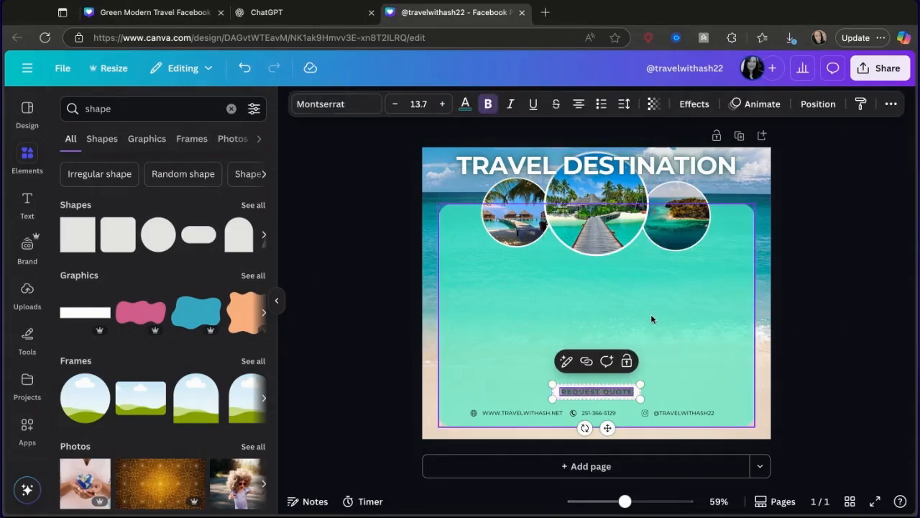
left_click(890, 105)
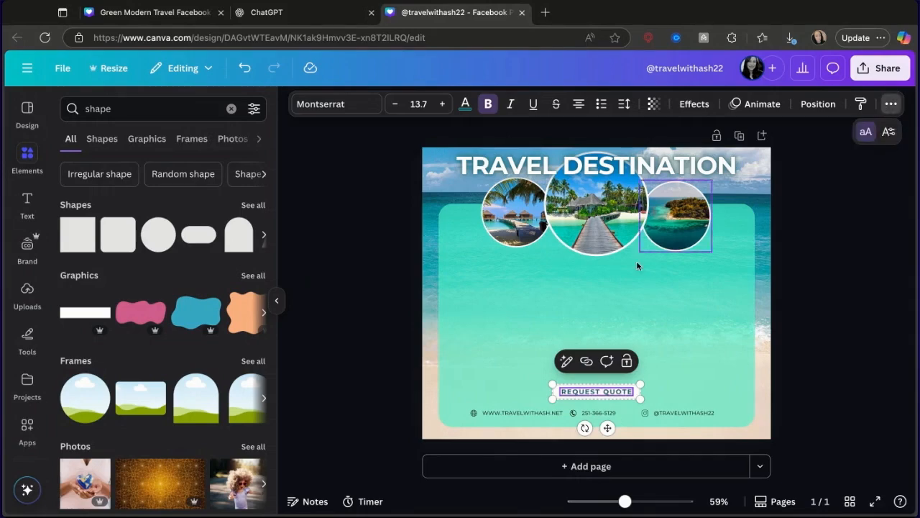
left_click(587, 361)
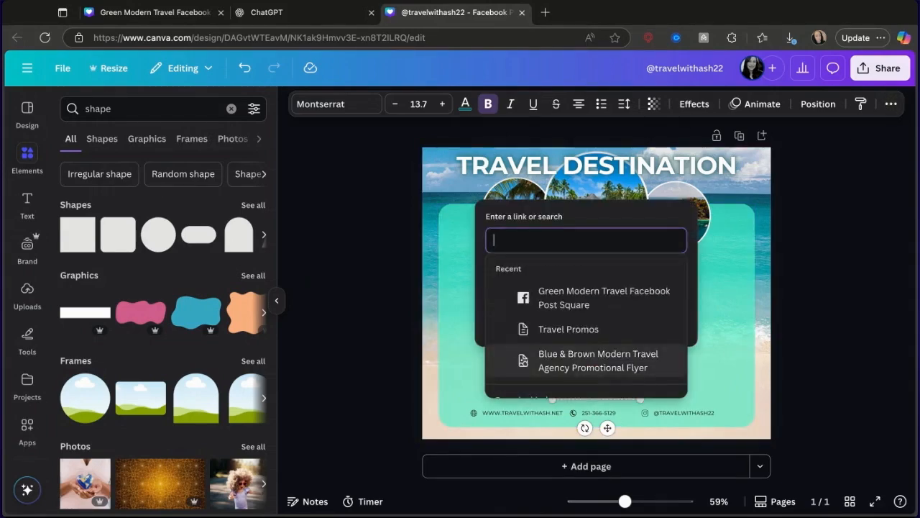
type("www.travel")
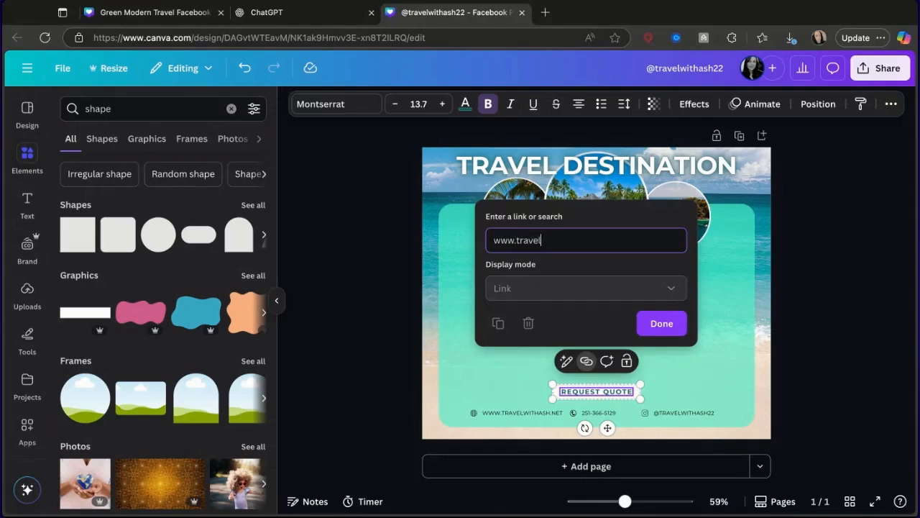
type("withash.net/quote")
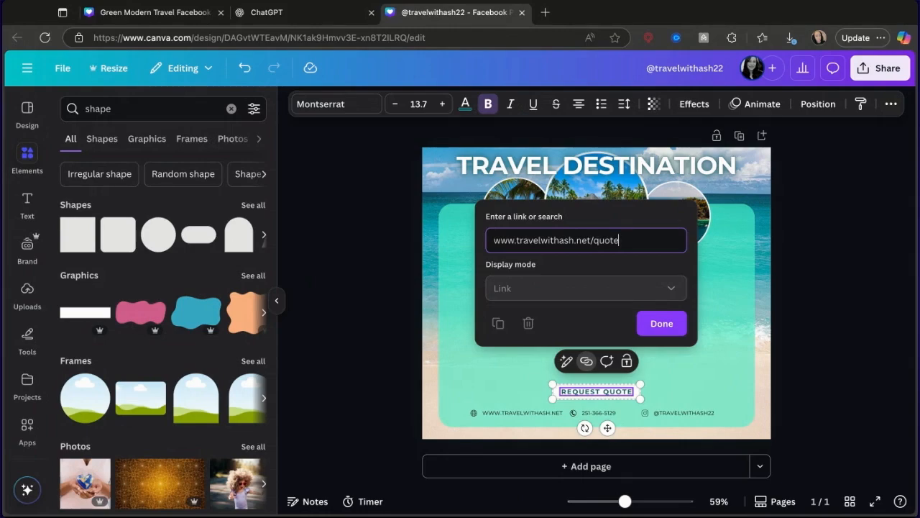
key("Return")
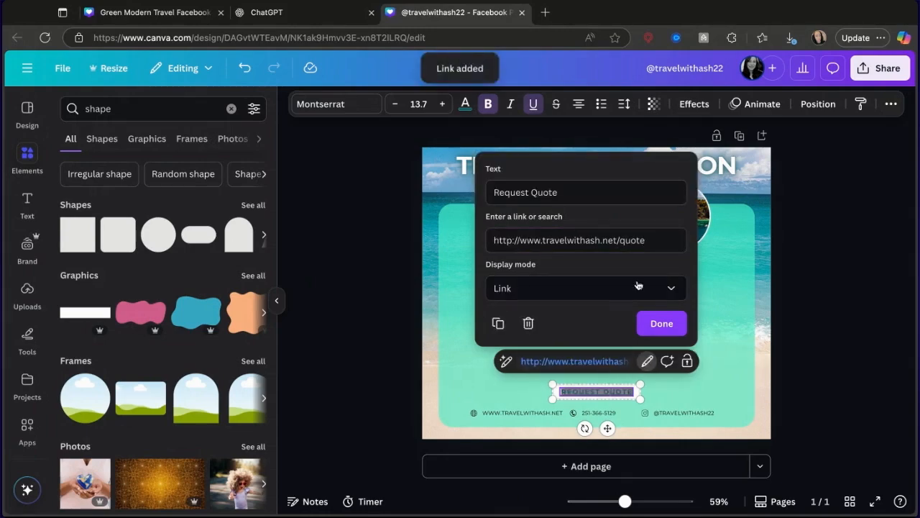
left_click(660, 323)
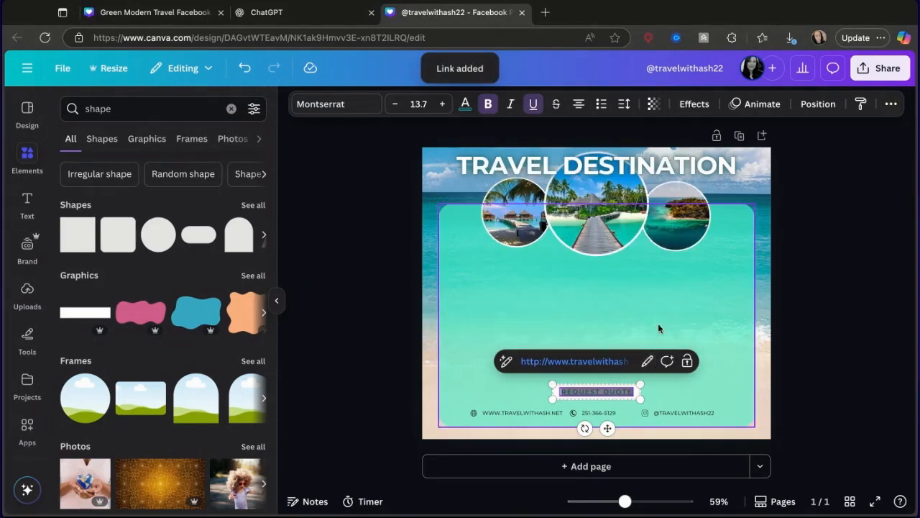
left_click(870, 337)
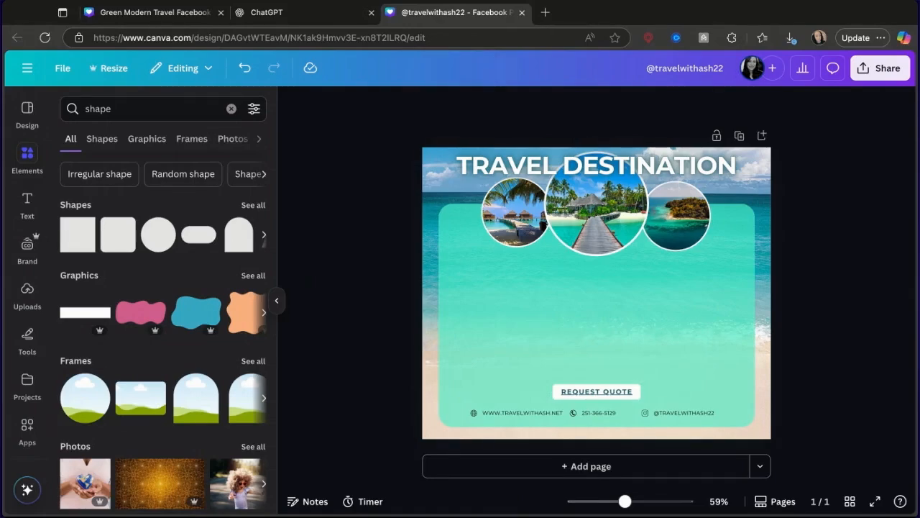
Set the text colour of the whole TRAVEL DESTINATION headline to black.
double_click(687, 167)
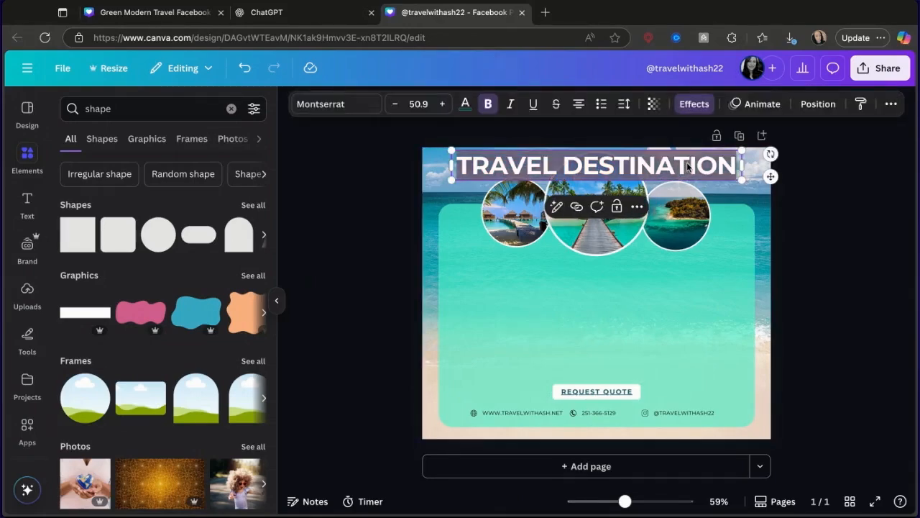
left_click(465, 103)
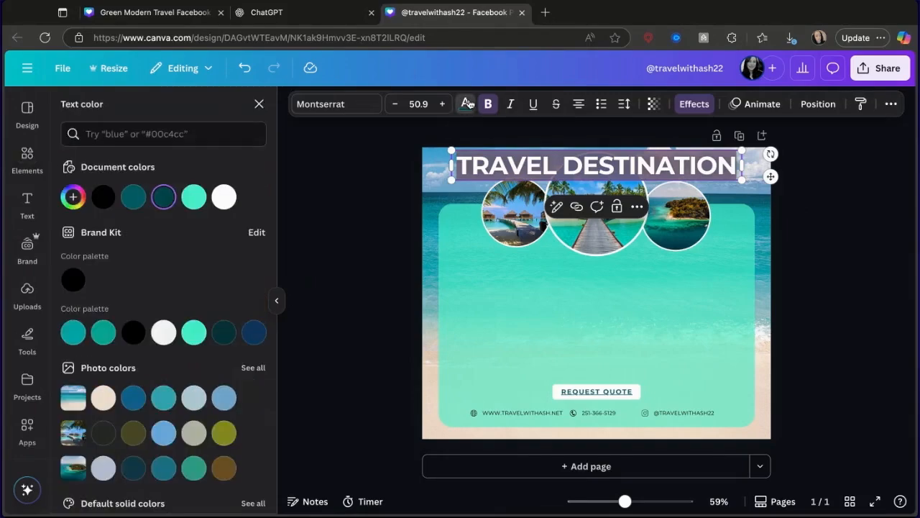
left_click(108, 202)
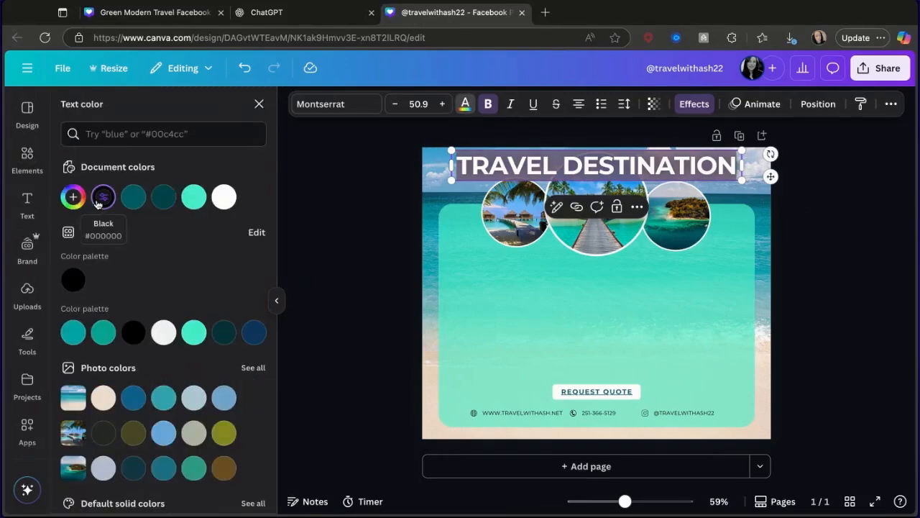
left_click(548, 164)
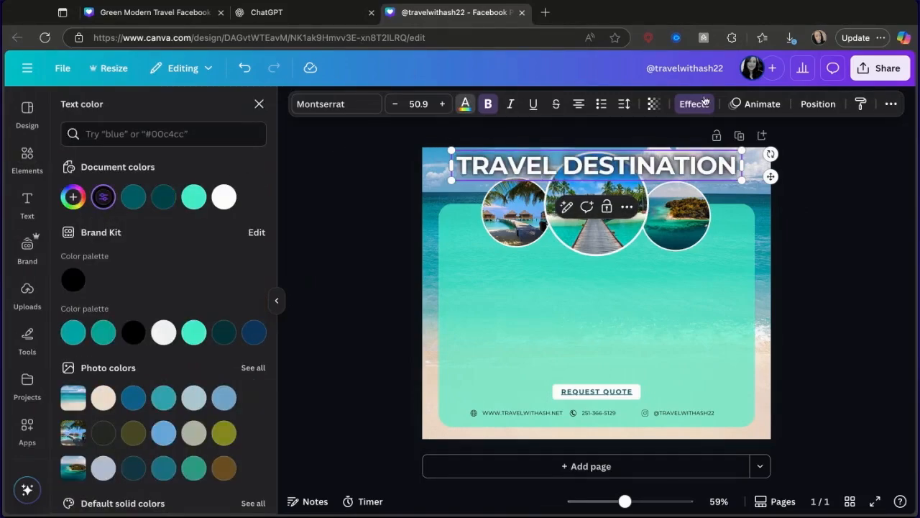
left_click_drag(737, 170, 453, 166)
left_click(465, 104)
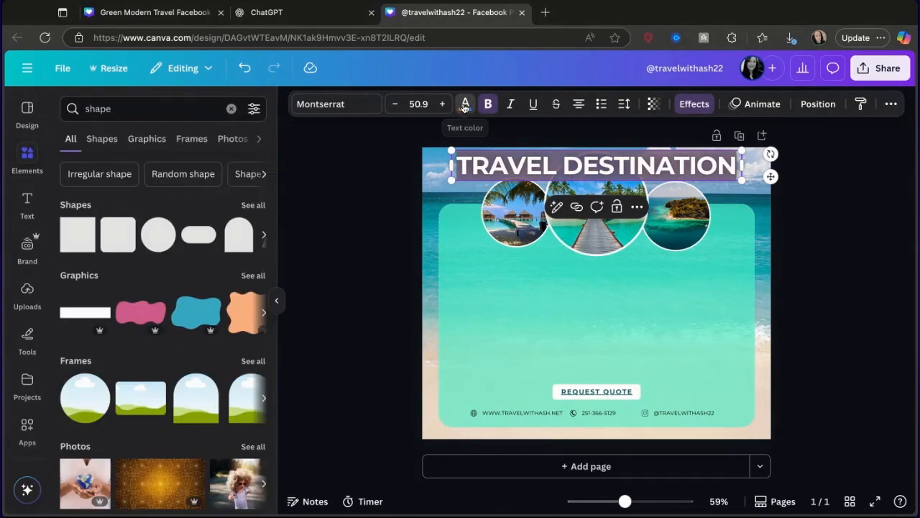
left_click(465, 104)
left_click(72, 281)
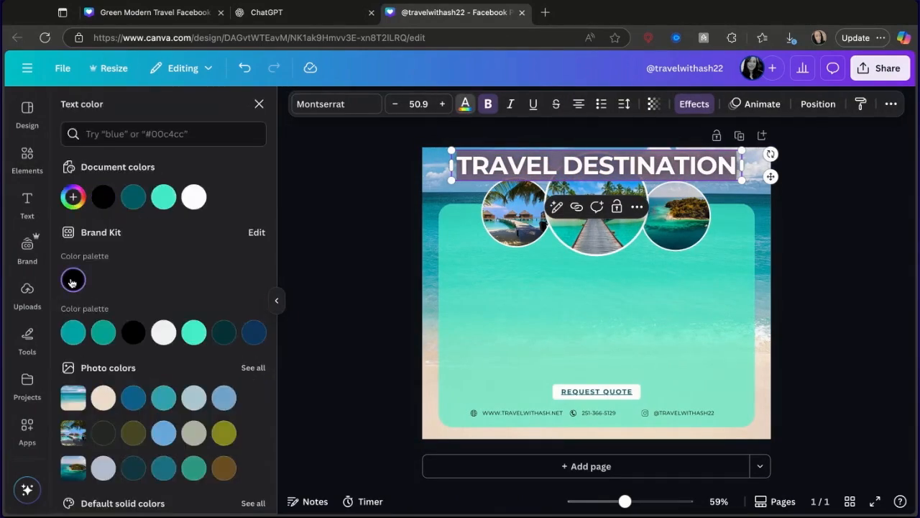
Try the Neon effect at intensity 50 on the headline and set its effect style to None.
left_click(686, 113)
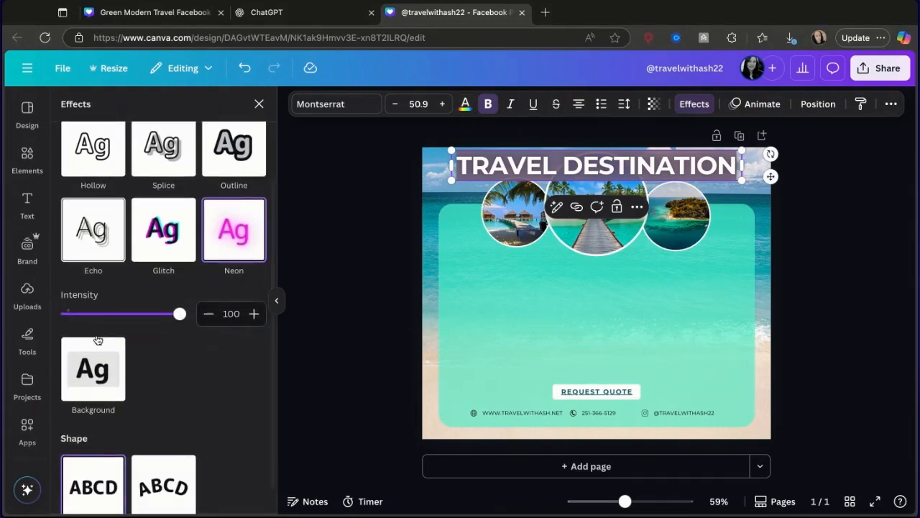
left_click(242, 235)
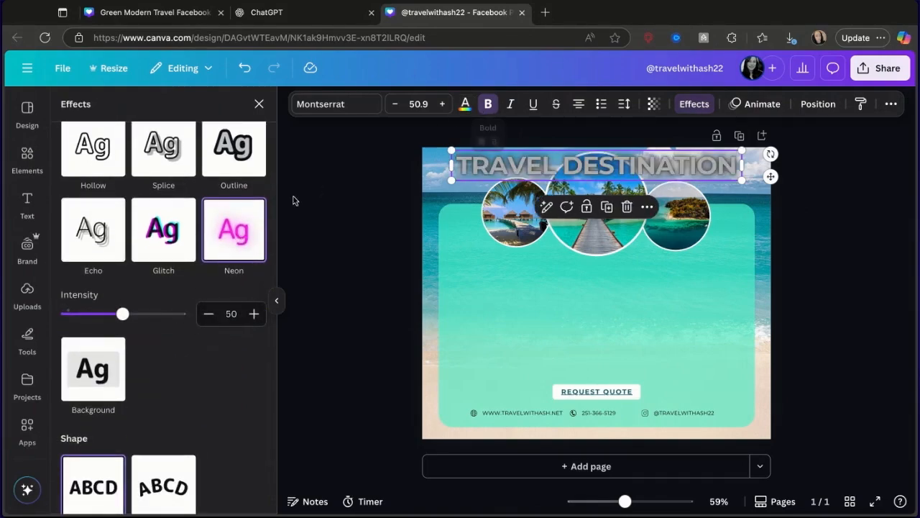
scroll(218, 238, "up", 3)
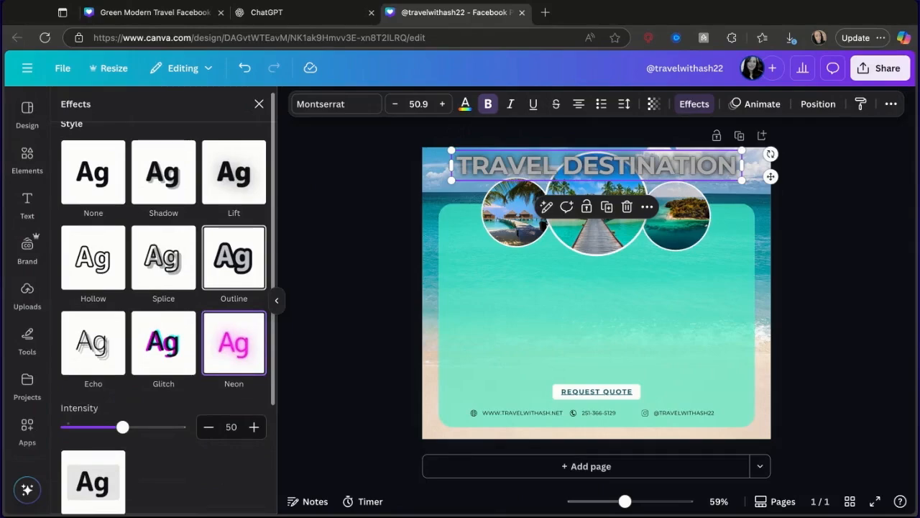
left_click(105, 176)
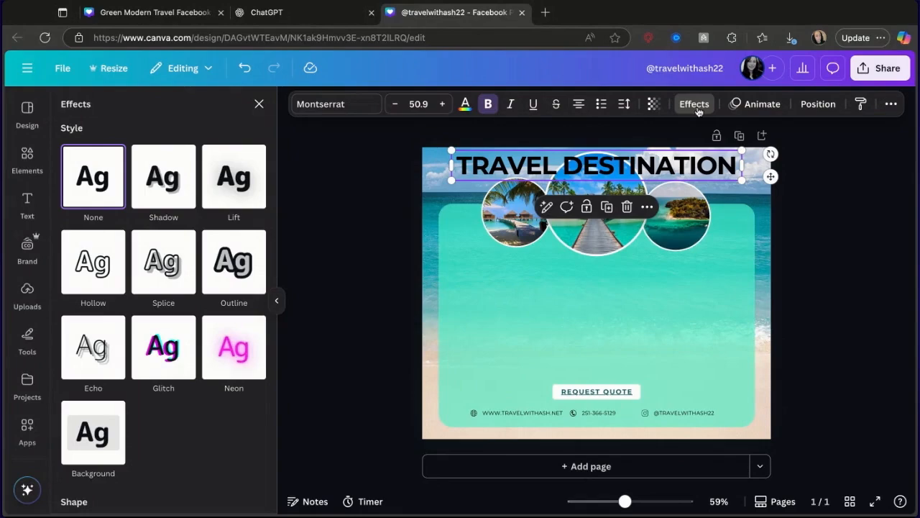
Apply the Background text effect to the headline and colour the background off-white from the brand palette.
left_click(95, 442)
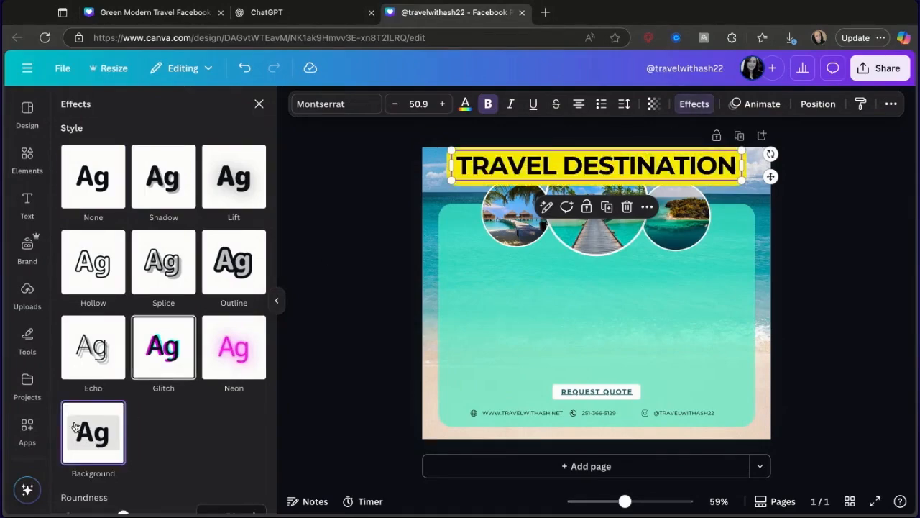
scroll(76, 427, "down", 4)
left_click(256, 371)
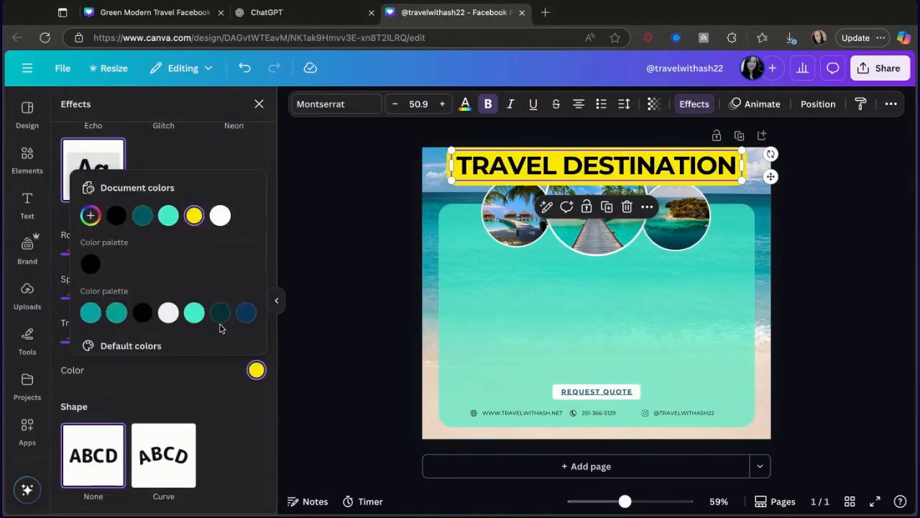
left_click(169, 313)
Replace the headline text with "MEET YOUR ADVISOR".
left_click(729, 166)
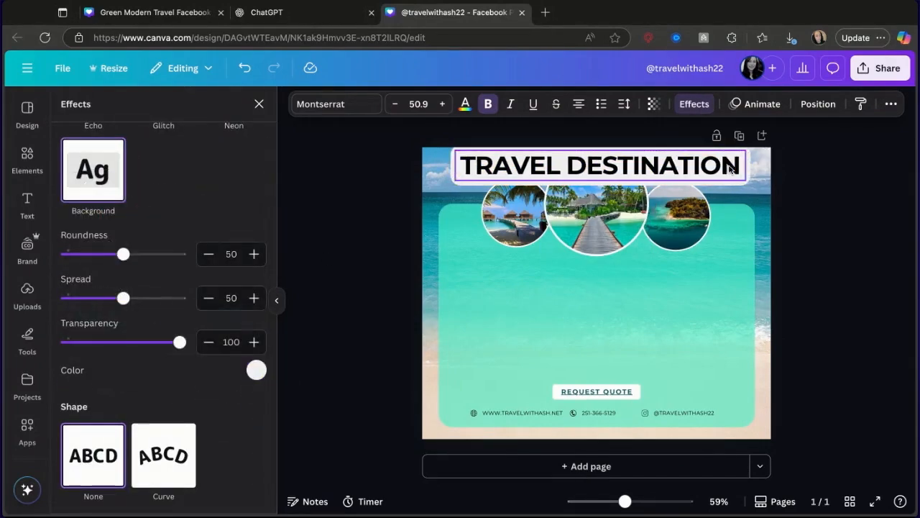
left_click(718, 168)
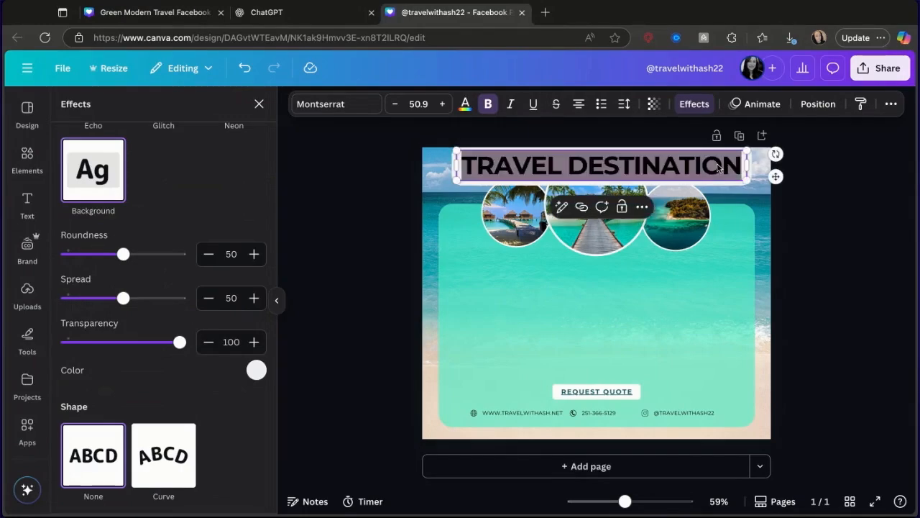
type("MEET YOUR")
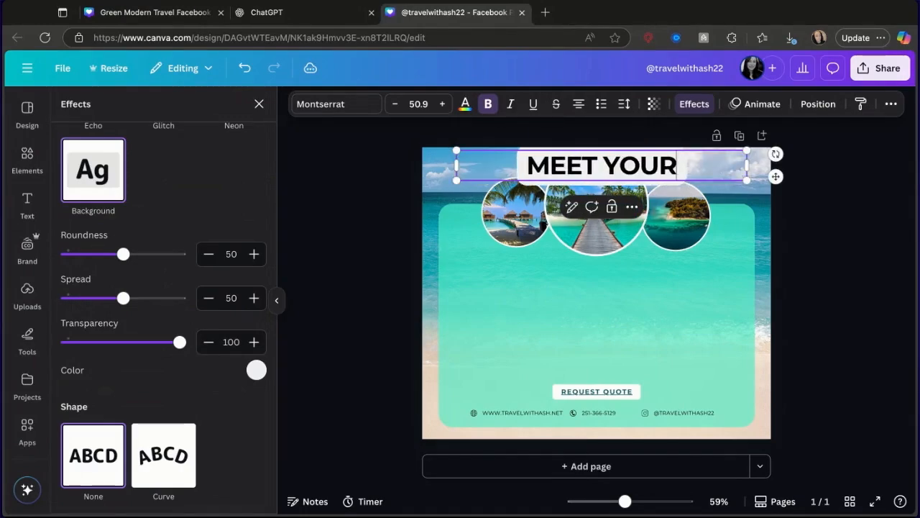
type(" ADVISOR")
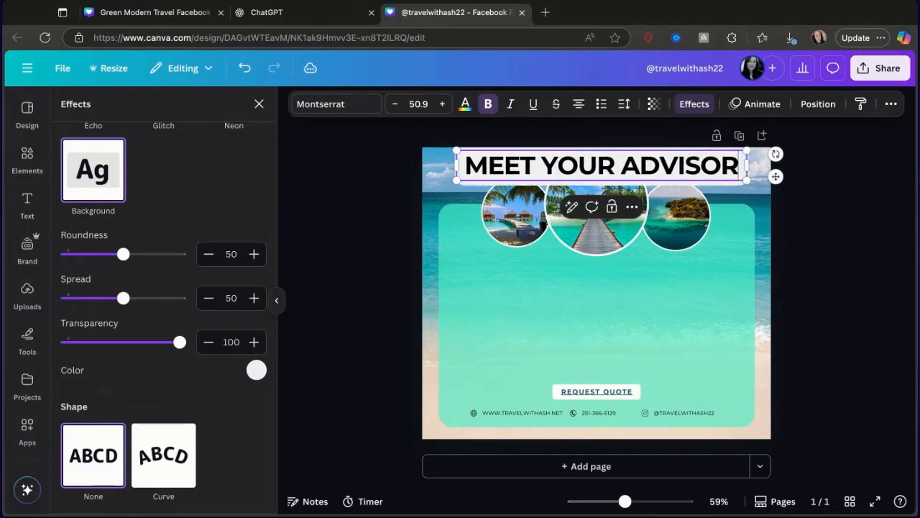
Bring the large central circular photo forward so it sits in front of the headline.
left_click(590, 232)
right_click(590, 233)
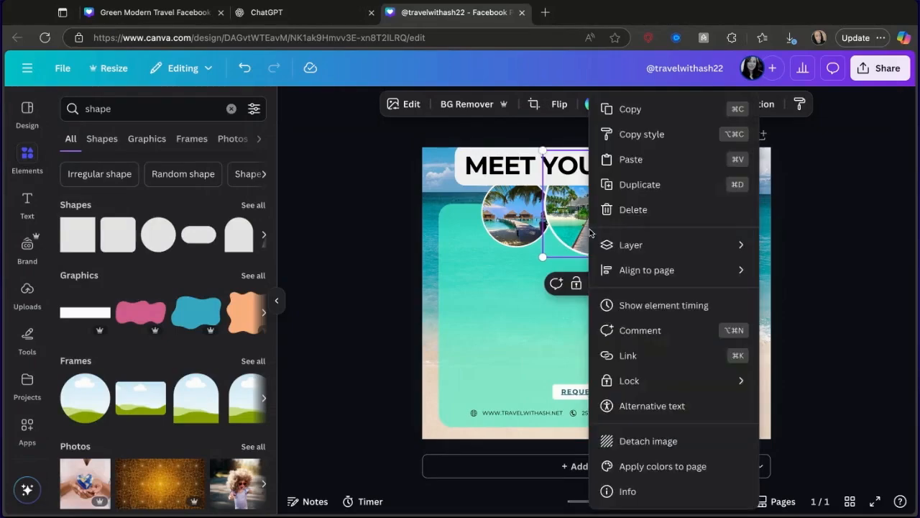
mouse_move(625, 245)
left_click(481, 273)
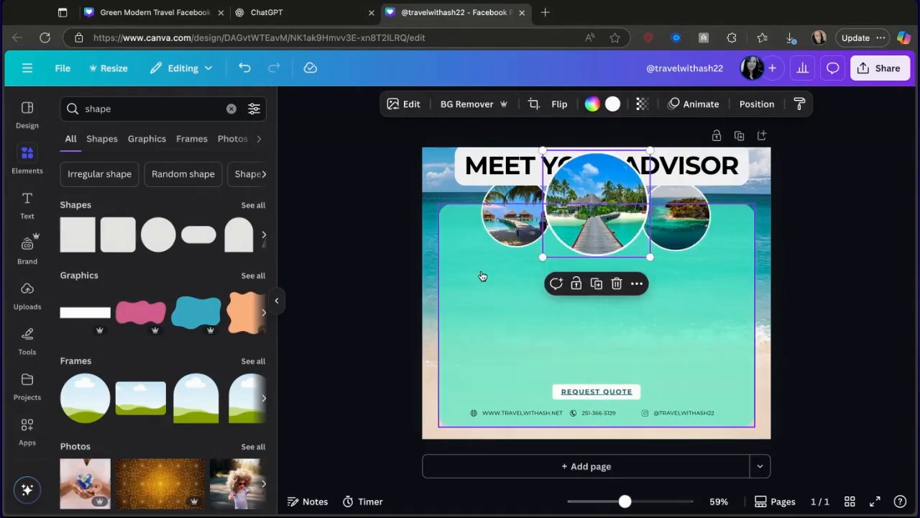
Try moving the large central photo slightly lower and undo the move.
mouse_move(624, 194)
left_mouse_down()
mouse_move(625, 219)
mouse_move(626, 211)
left_mouse_up()
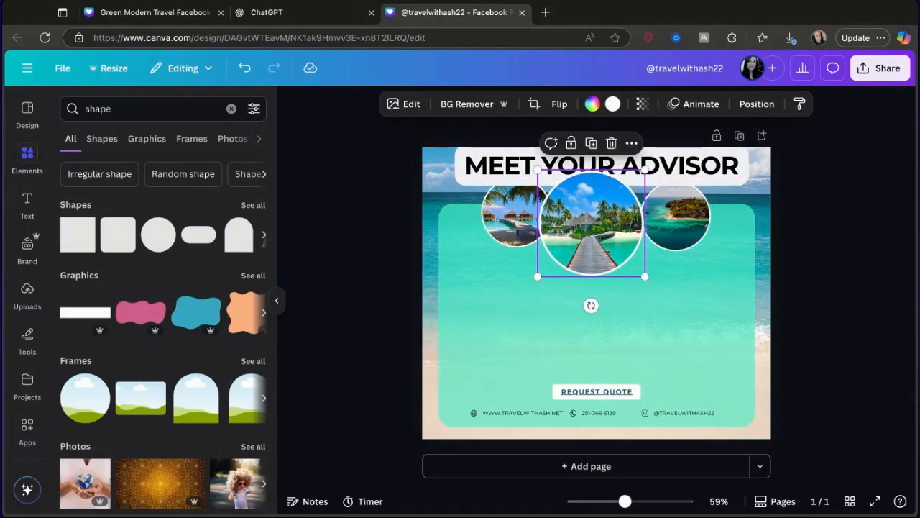
left_click(245, 68)
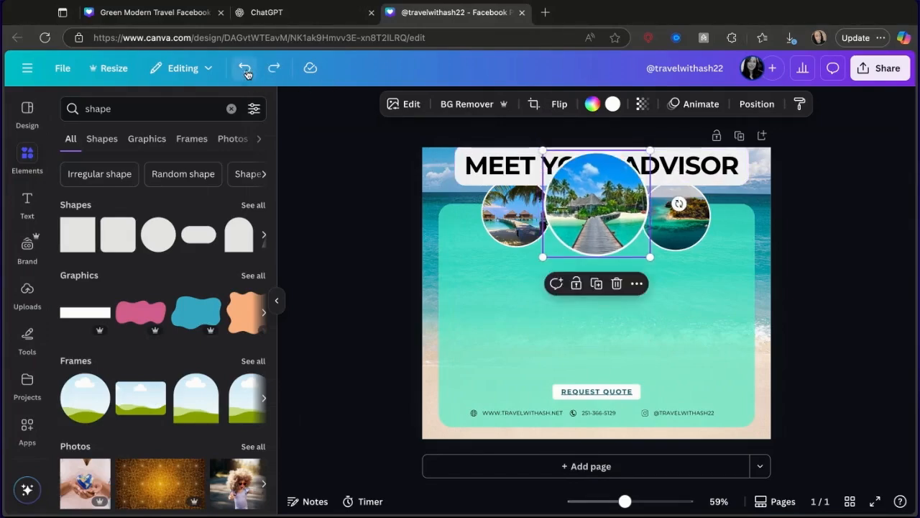
Shift the headline slightly left and nudge the three circular photos closer together beneath it.
left_click_drag(543, 169, 538, 173)
left_click(503, 230)
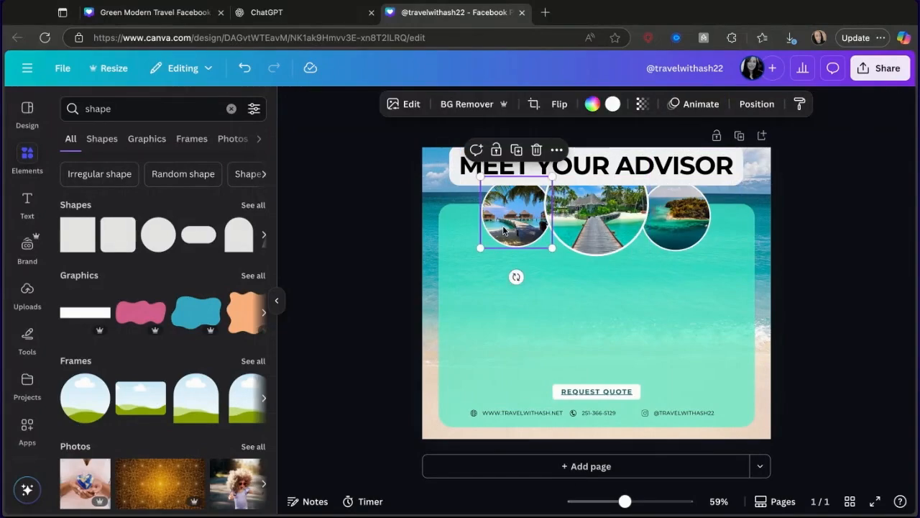
left_click_drag(503, 227, 506, 227)
left_click_drag(685, 223, 677, 222)
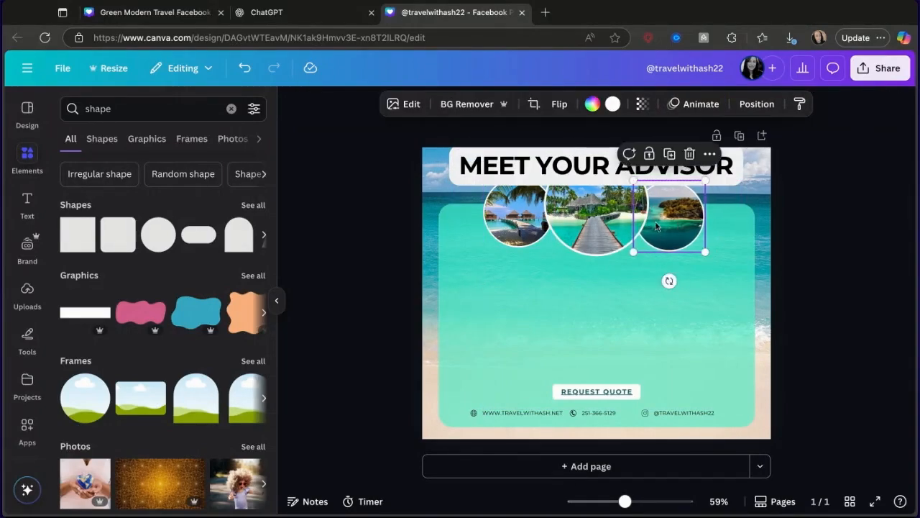
left_click(602, 221)
left_click_drag(602, 221, 606, 223)
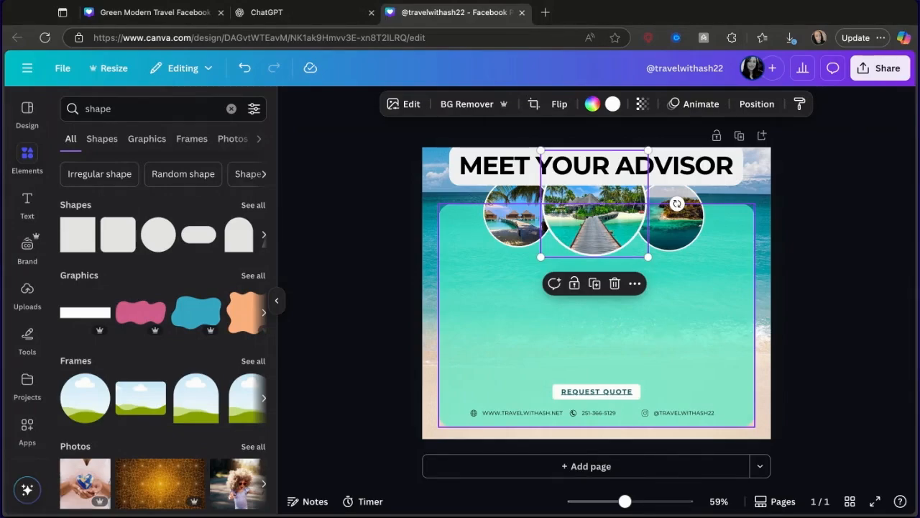
Copy the pale green text background from the Green Modern Travel design into this post and place it on the mint panel.
left_click(172, 10)
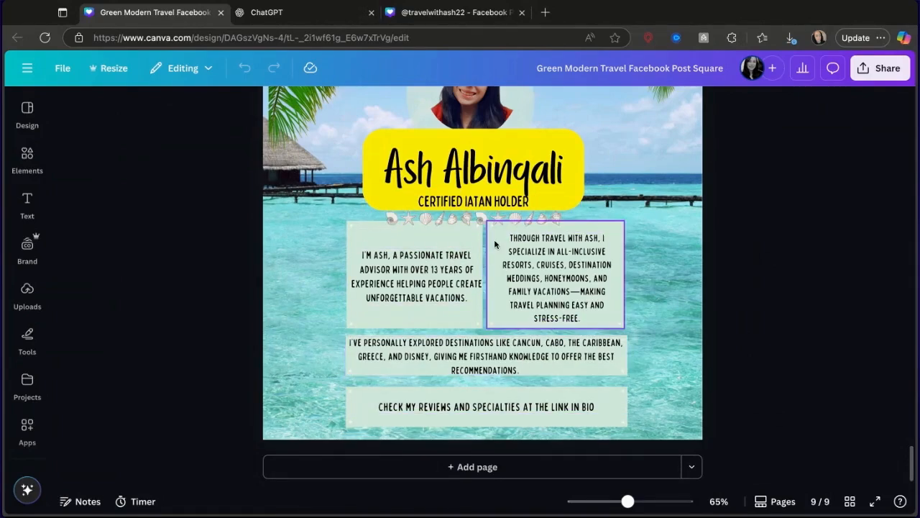
left_click(451, 231)
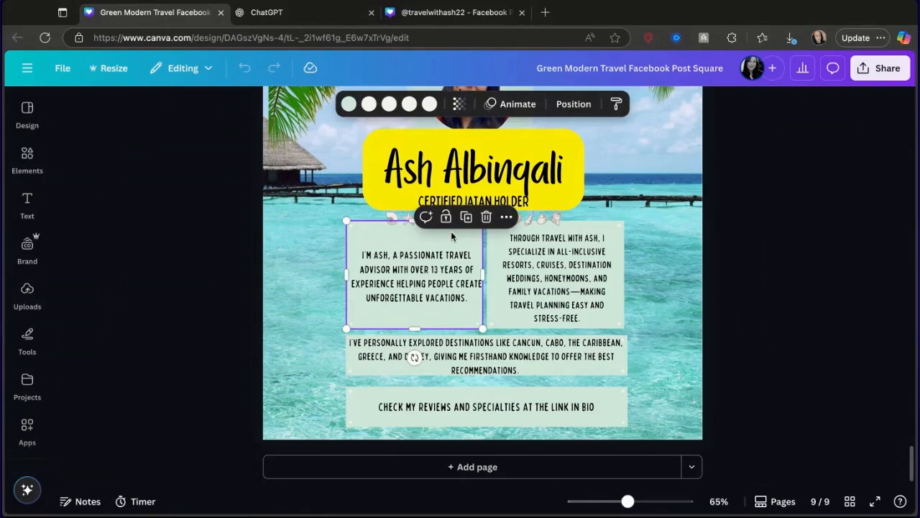
left_click(436, 12)
key("super+v")
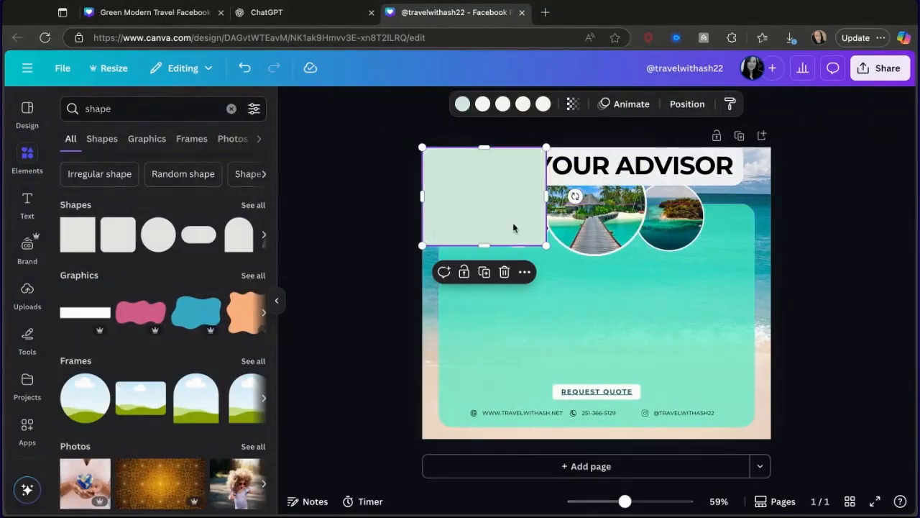
left_click_drag(501, 186, 531, 296)
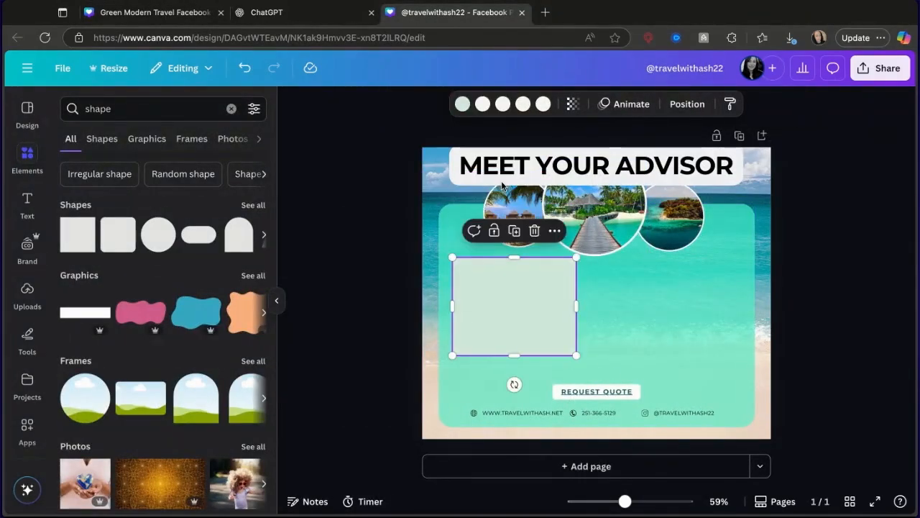
Recolour the pasted rectangle white and shrink it to a short, wide box in the mint panel's left half.
left_click(482, 104)
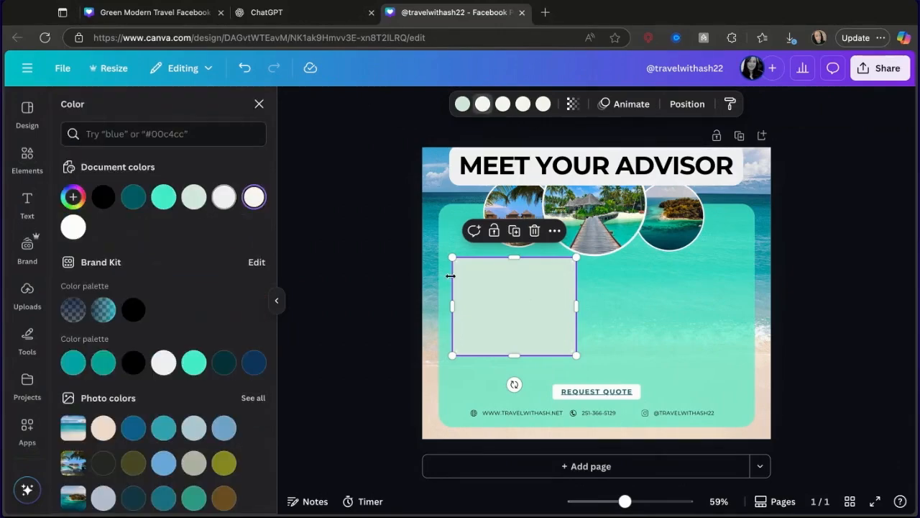
left_click(72, 227)
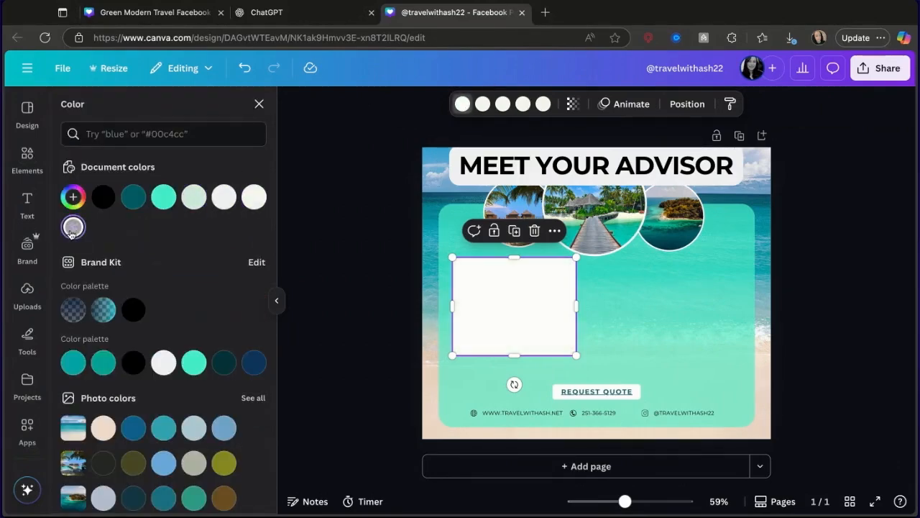
left_click_drag(576, 354, 574, 356)
left_click_drag(518, 283, 542, 299)
left_click_drag(592, 322, 588, 319)
left_click_drag(516, 292, 513, 292)
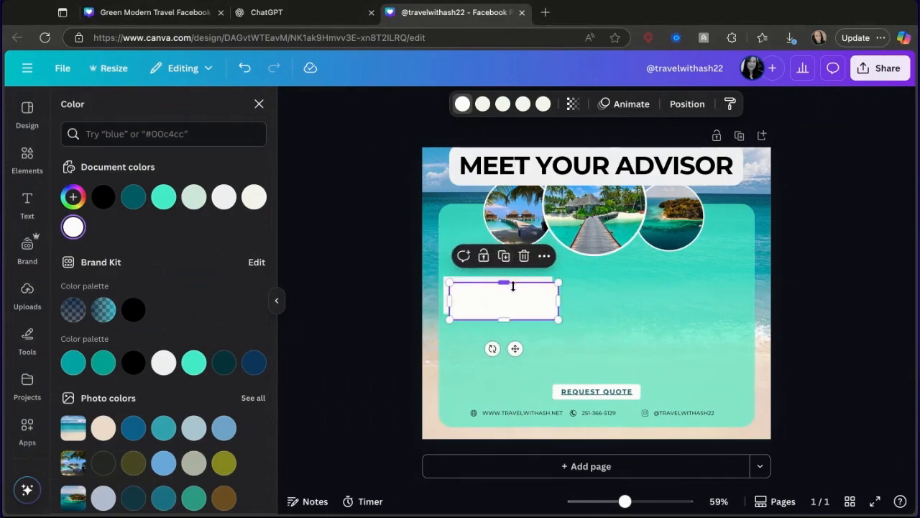
Duplicate the white box, place the copy level with it in the panel's right half, and move the left box slightly inward.
key("ctrl+d")
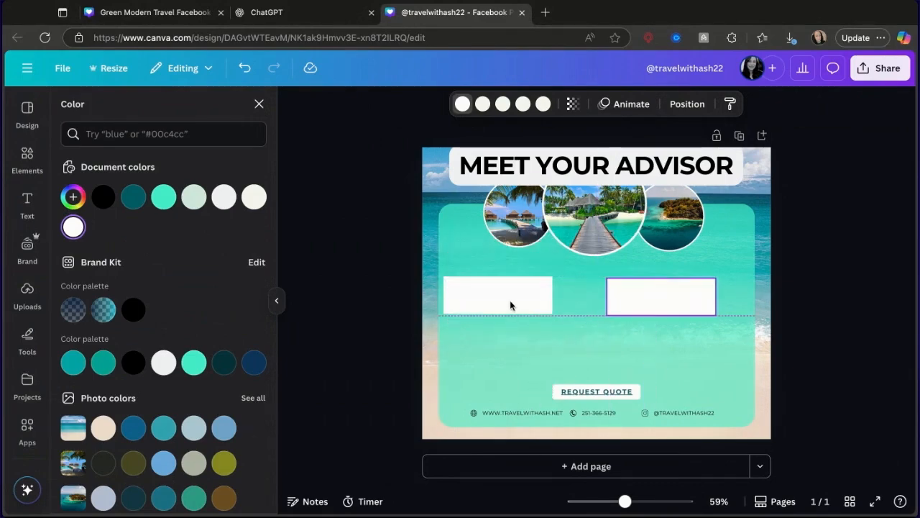
key("shift+Up")
left_click_drag(668, 293, 668, 295)
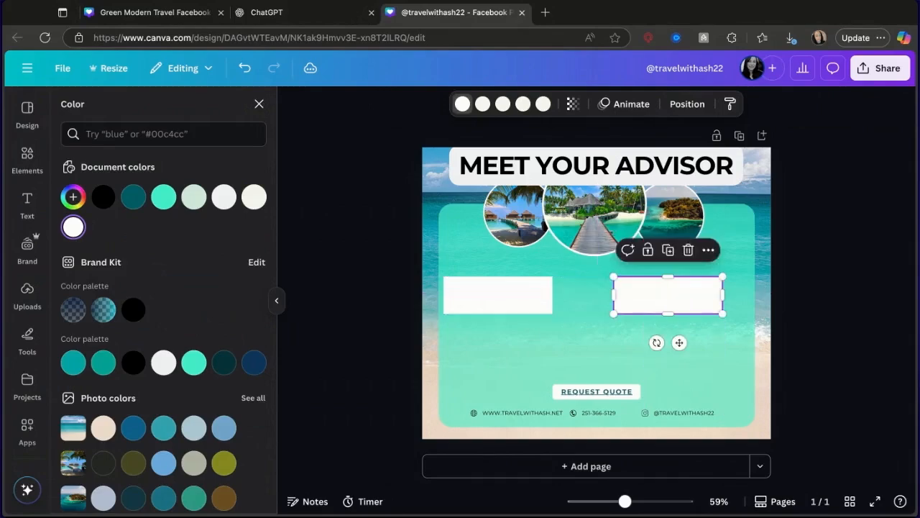
left_click_drag(540, 302, 548, 304)
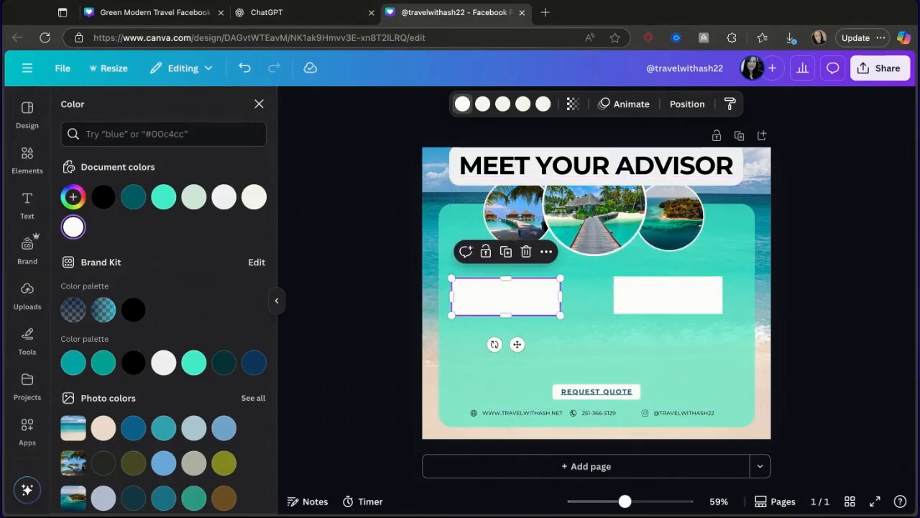
Duplicate the left white box into a second row directly beneath it and remove the additional copy.
left_click(507, 257)
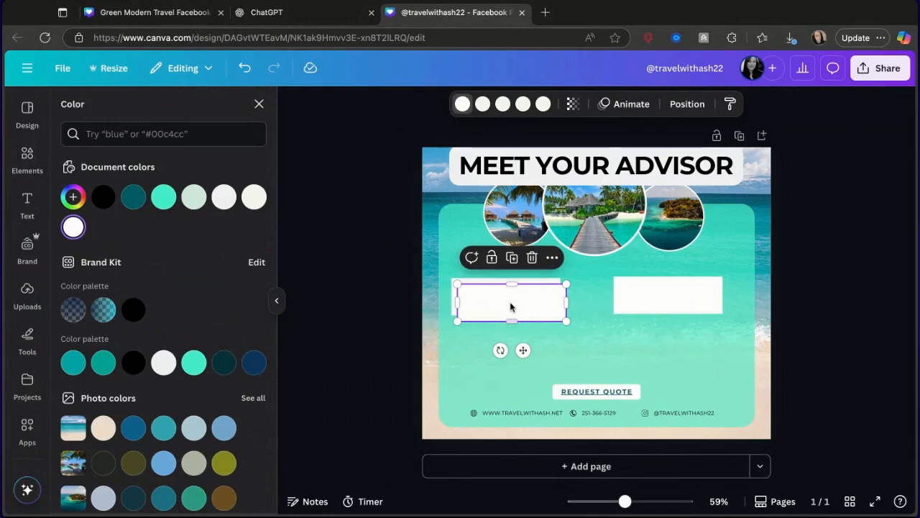
left_click_drag(511, 307, 504, 354)
left_click(505, 302)
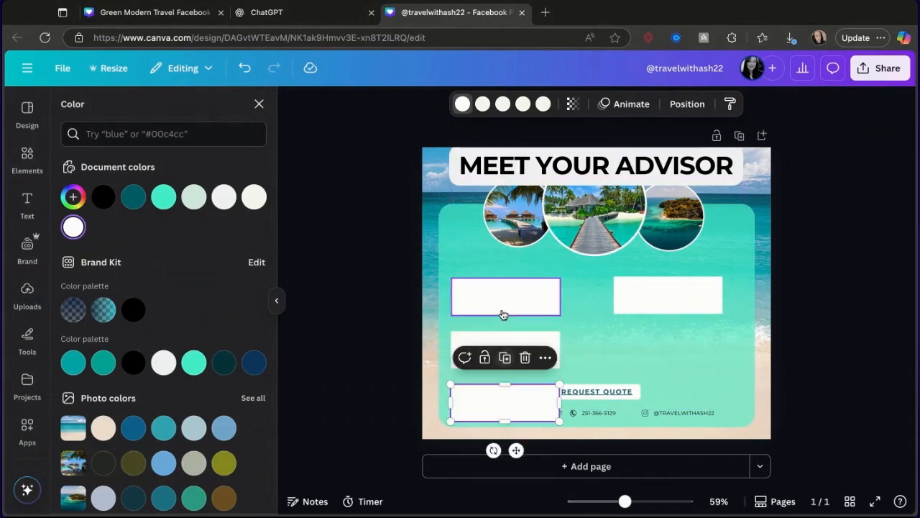
left_click_drag(509, 410, 673, 358)
left_click(692, 308)
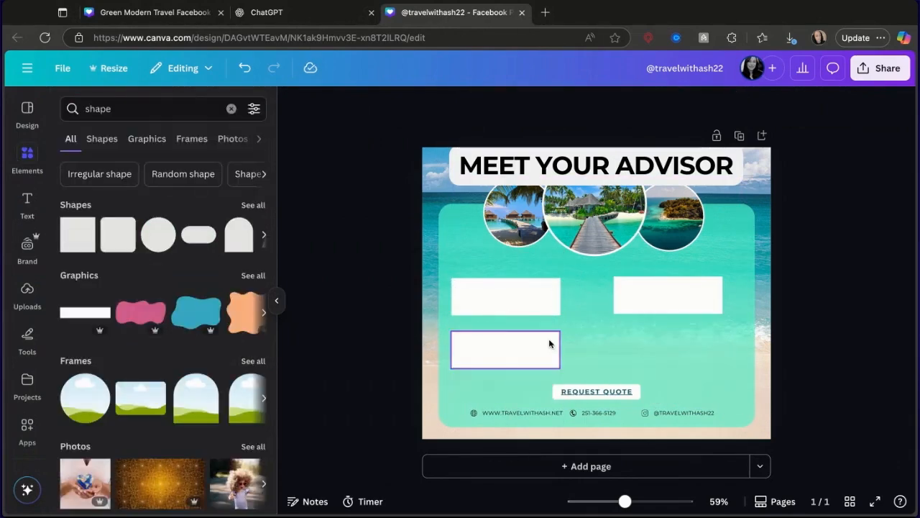
Stretch the lower white box into a wider, taller block and centre the REQUEST QUOTE button beneath it.
left_click_drag(549, 344, 705, 343)
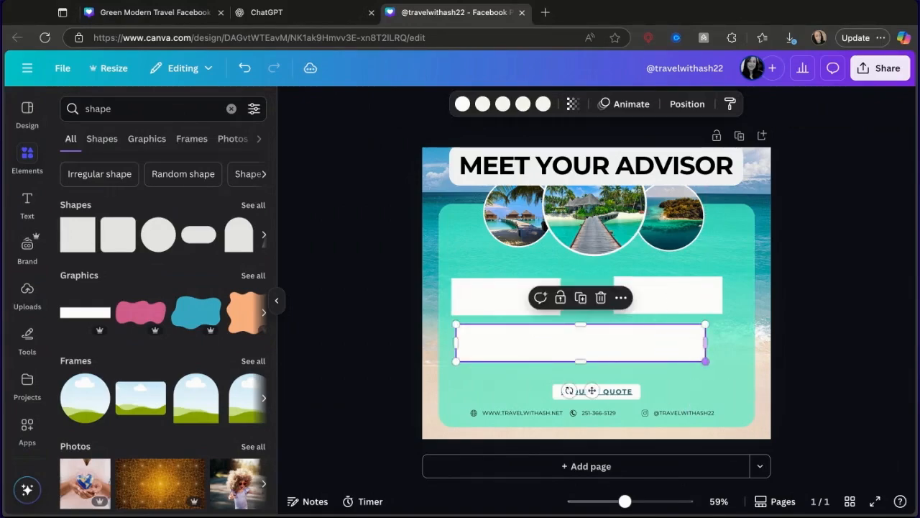
left_click_drag(581, 361, 610, 358)
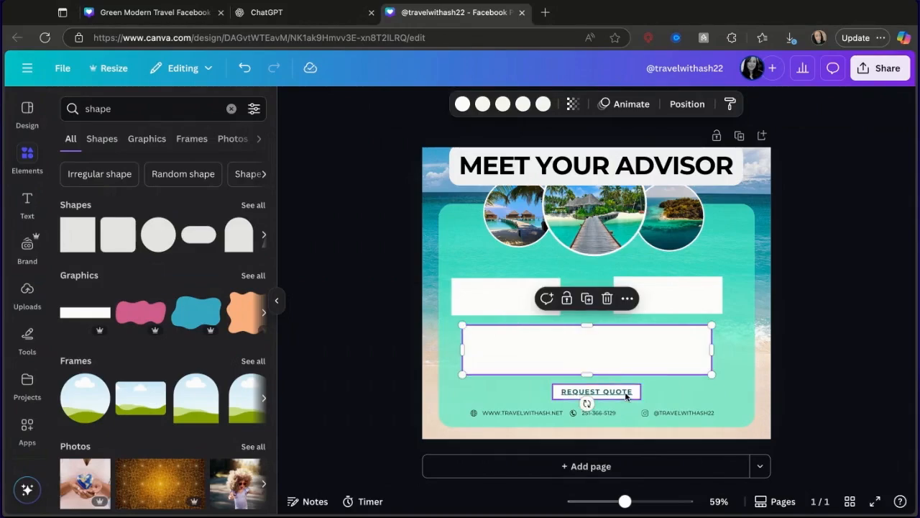
left_click_drag(625, 395, 615, 395)
left_click(680, 402)
Widen both upper white boxes toward the edges and middle of the mint panel.
left_click(658, 287)
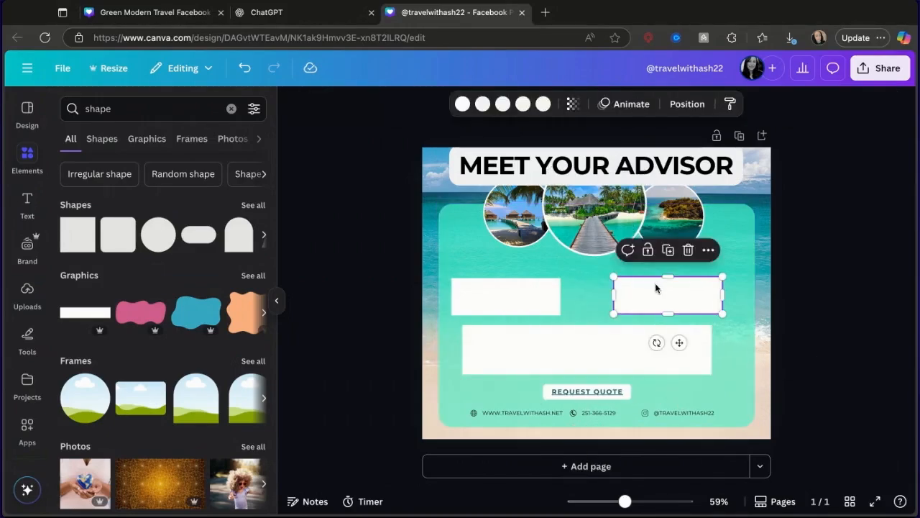
left_click_drag(724, 295, 695, 292)
left_click(554, 294)
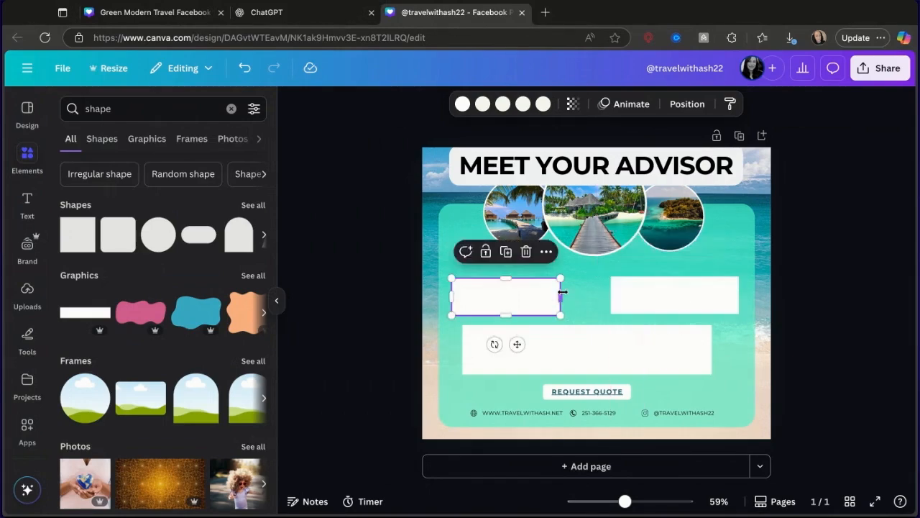
left_click_drag(562, 297, 528, 293)
Replace the upper-left white box with a duplicate of the upper-right one, and widen the lower box to span the pair.
left_click(673, 294)
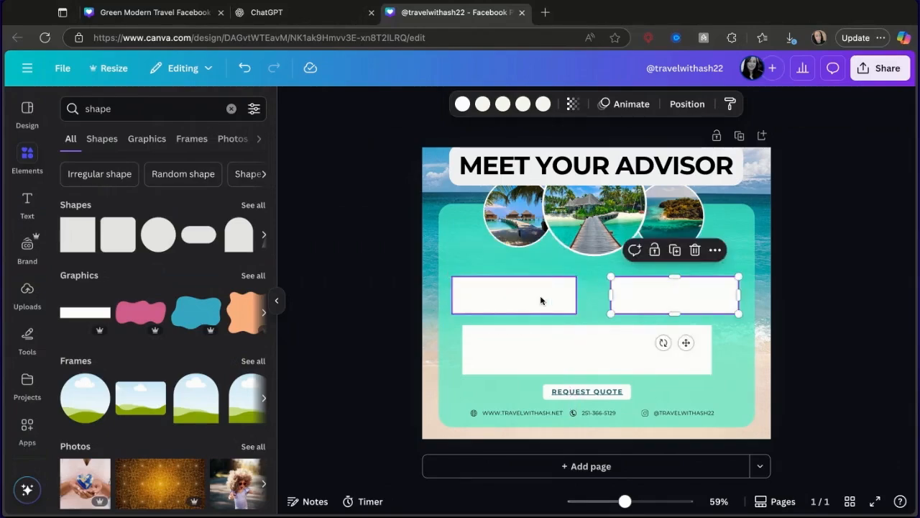
left_click(543, 300)
left_click(534, 249)
left_click(671, 286)
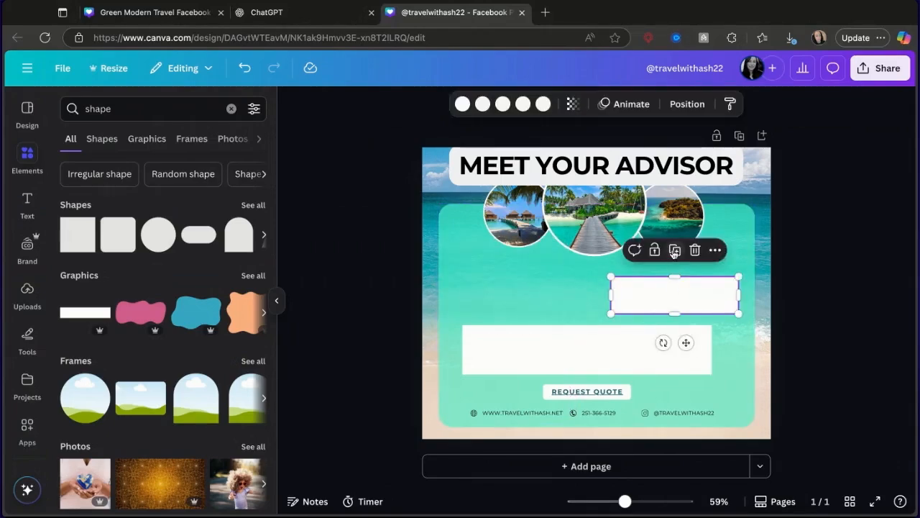
left_click(675, 250)
left_click_drag(663, 309, 509, 304)
left_click_drag(631, 300, 633, 298)
left_click(658, 345)
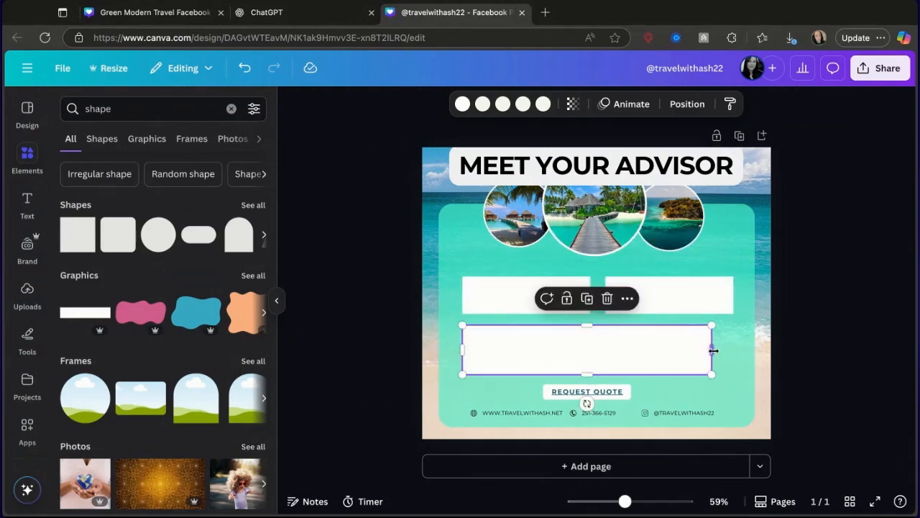
left_click_drag(711, 349, 707, 350)
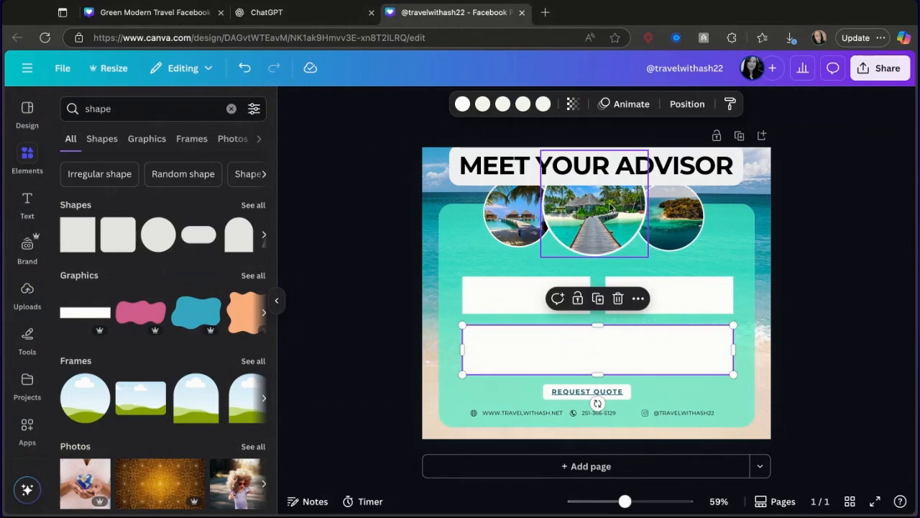
left_click(231, 109)
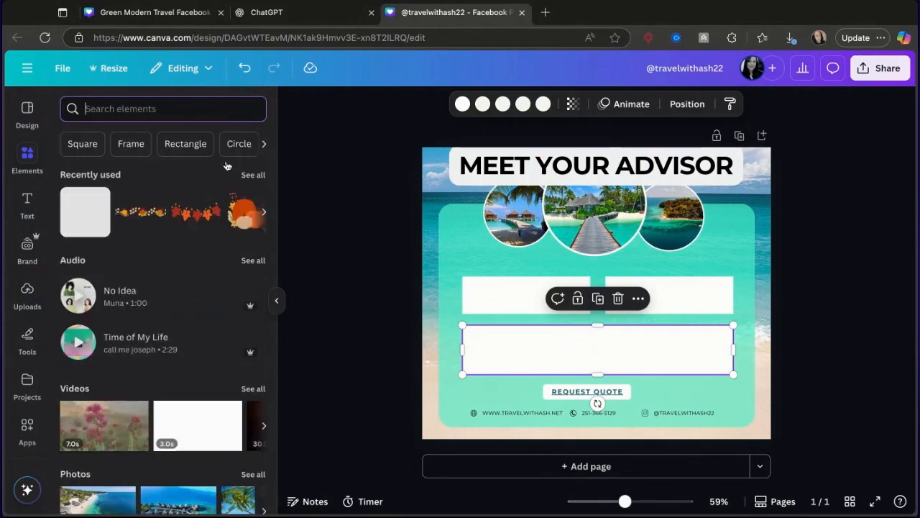
scroll(187, 323, "down", 1)
scroll(181, 339, "up", 1)
Add a brand heading with the advisor's full name and place it between the central photo and the white boxes.
left_click(33, 206)
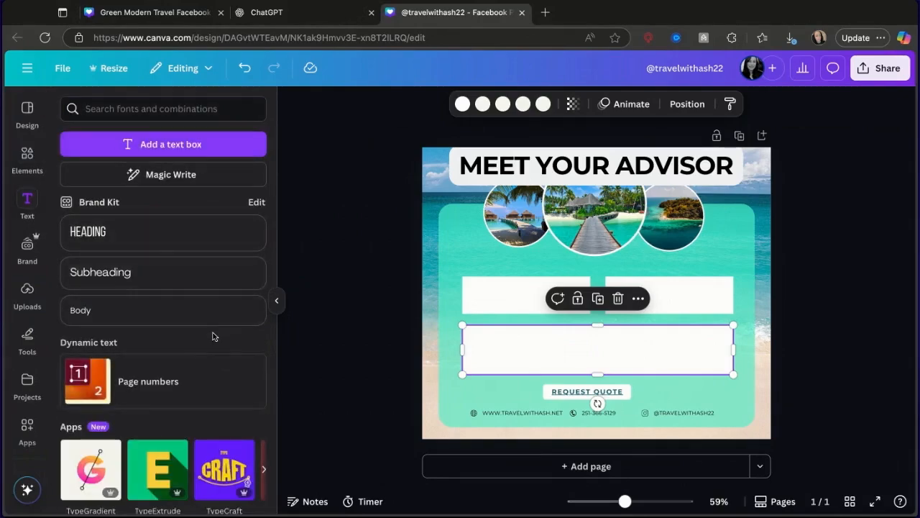
scroll(213, 332, "down", 2)
scroll(213, 332, "up", 2)
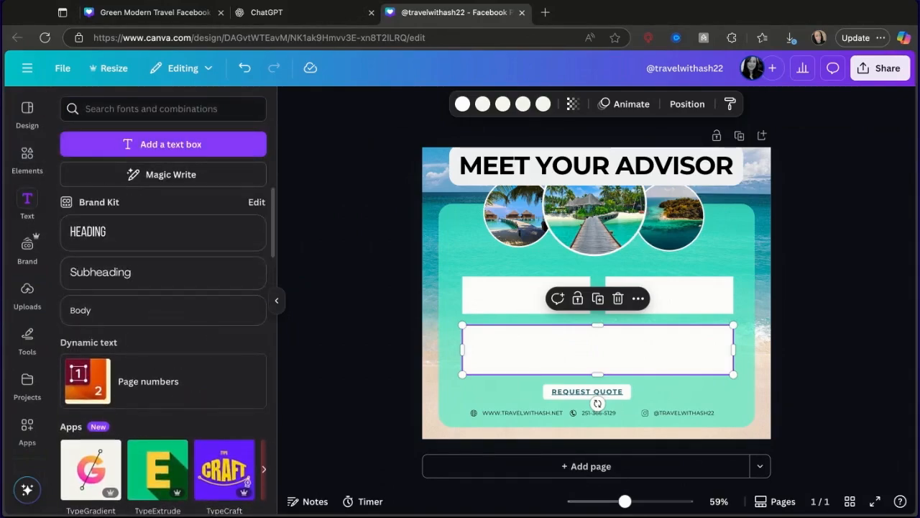
left_click(131, 236)
type("ASH")
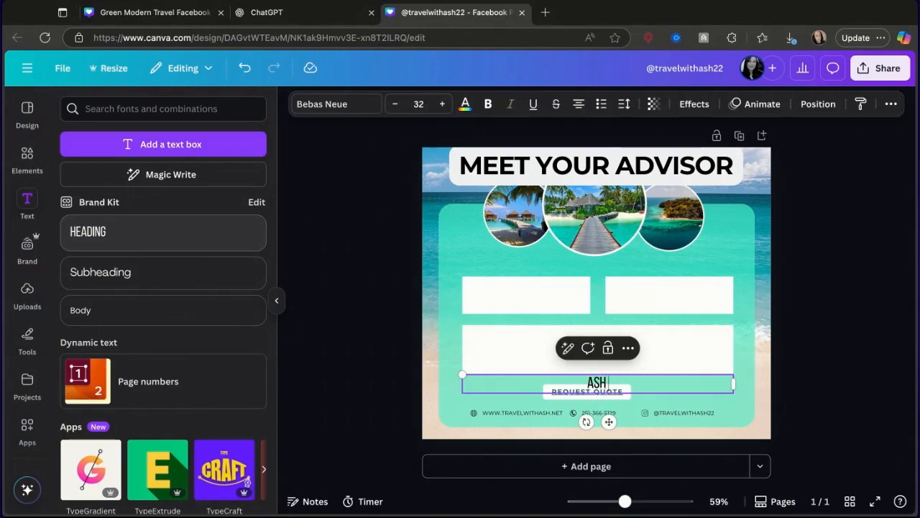
type(" ALBINQALI")
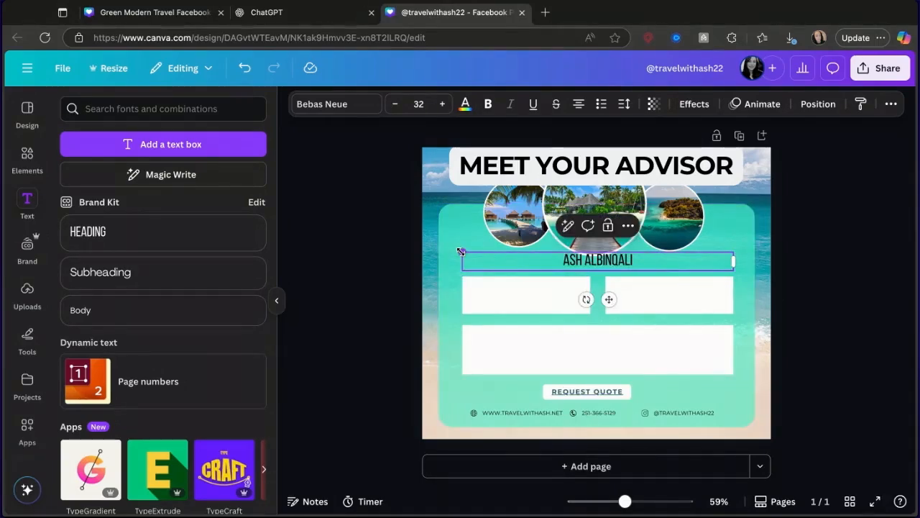
Enlarge the advisor's name to size 51.2, narrow its text box and centre it below the central photo.
left_click_drag(462, 252, 358, 204)
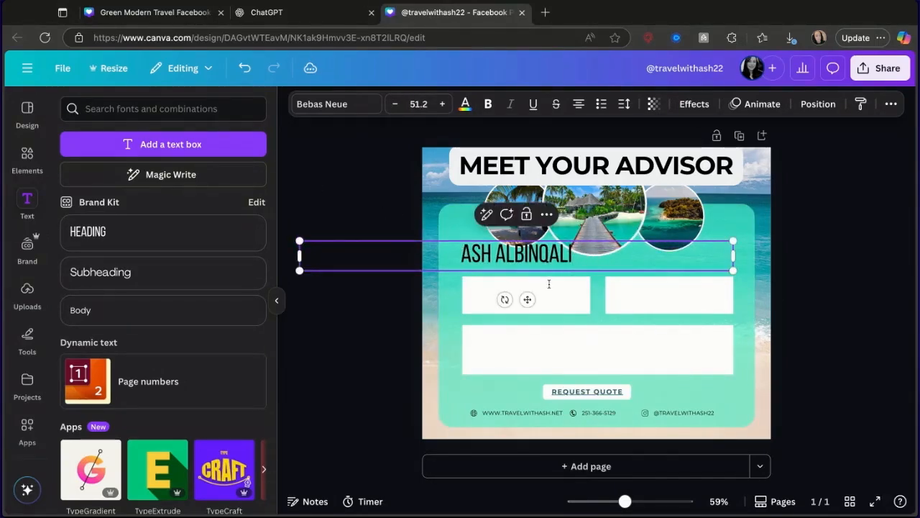
left_click_drag(732, 255, 642, 273)
left_click(448, 281)
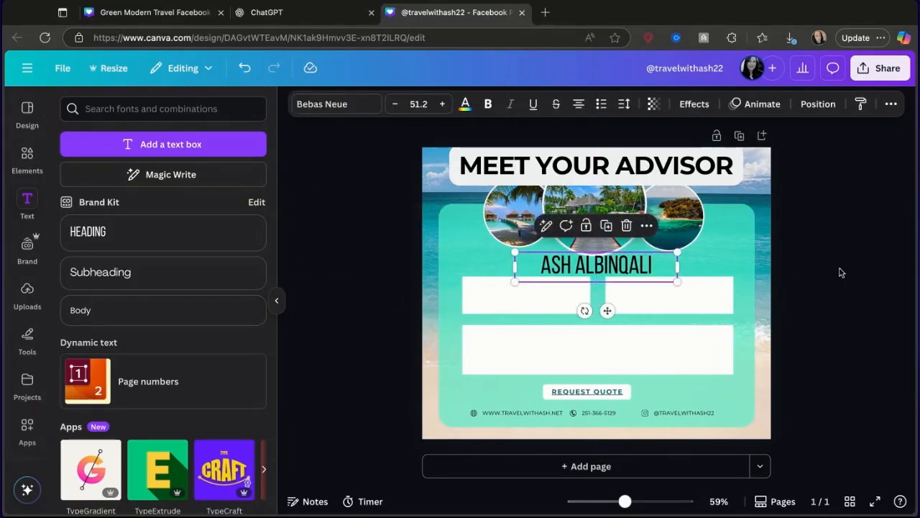
left_click(862, 274)
Replace the large central circular photo with the uploaded portrait of the advisor in the red top.
left_click_drag(627, 220, 612, 213)
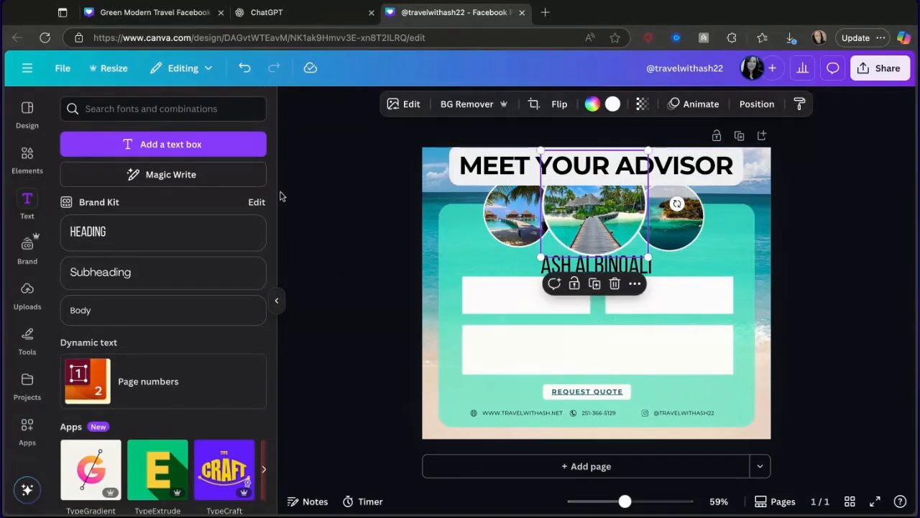
left_click(38, 307)
scroll(140, 318, "down", 5)
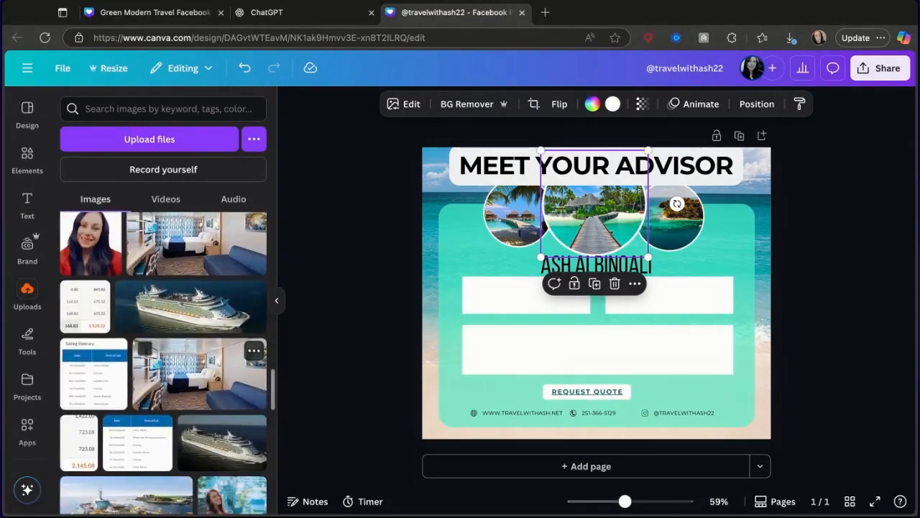
left_click(92, 309)
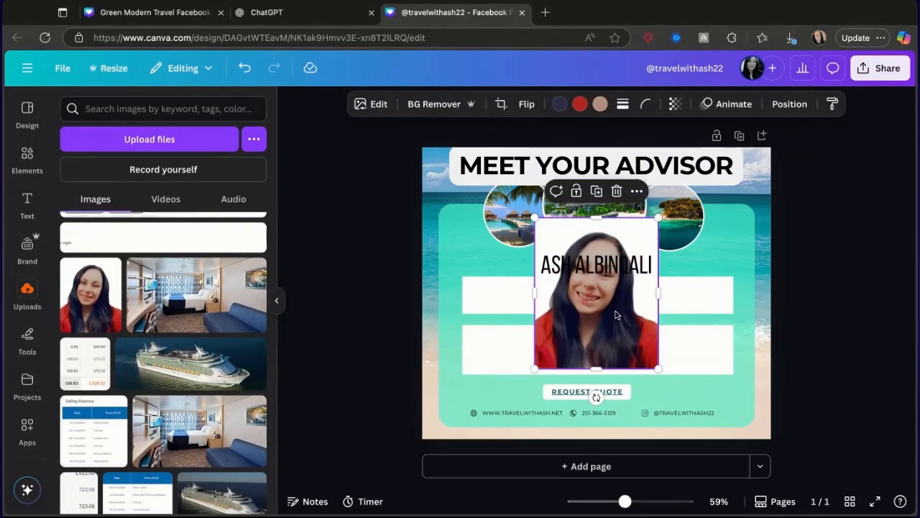
left_click_drag(615, 311, 609, 236)
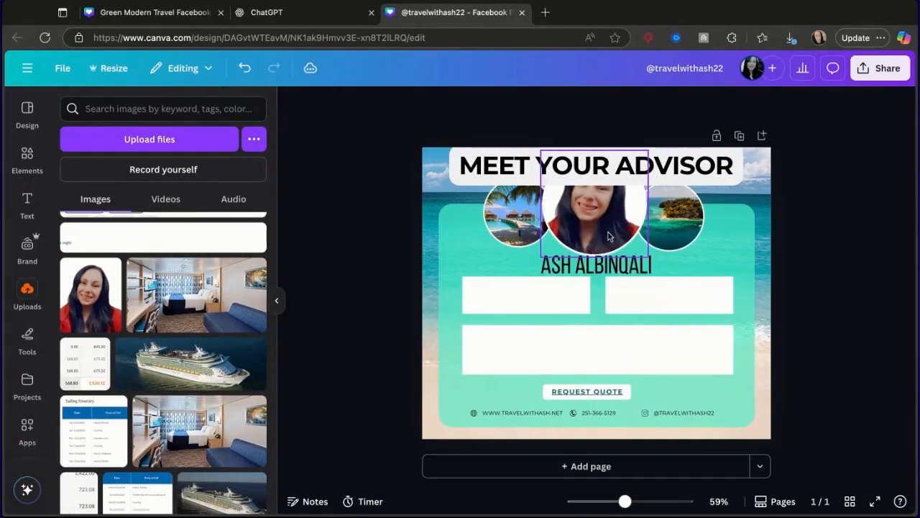
Shrink the advisor's circular portrait and centre it between the two side photos, below the heading.
left_click(622, 221)
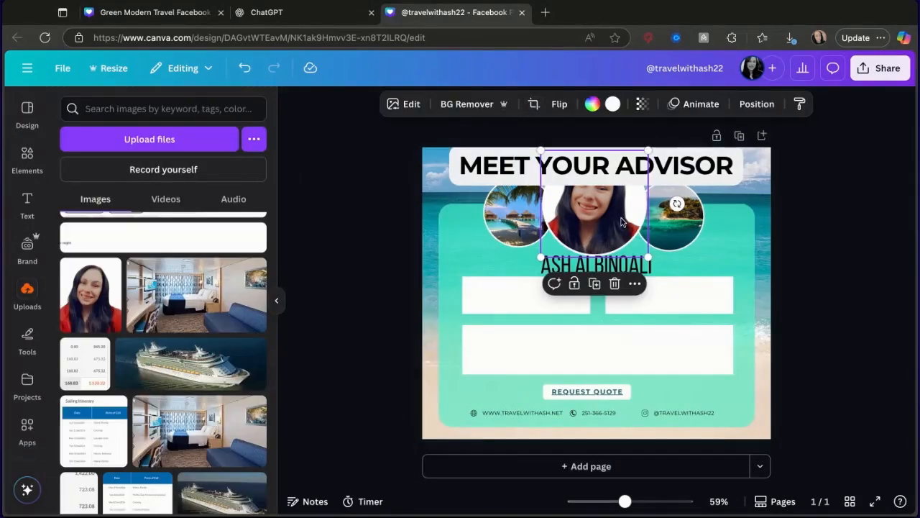
left_click_drag(649, 256, 623, 232)
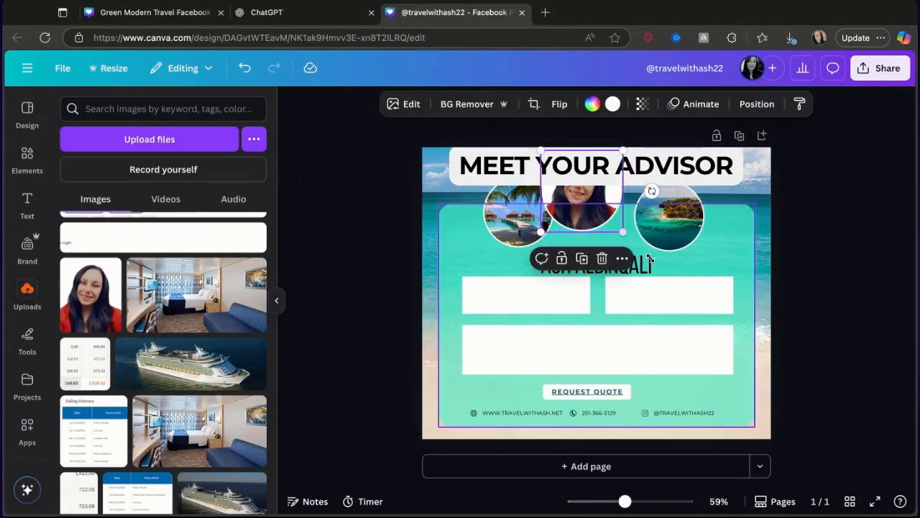
left_click_drag(590, 206, 590, 206)
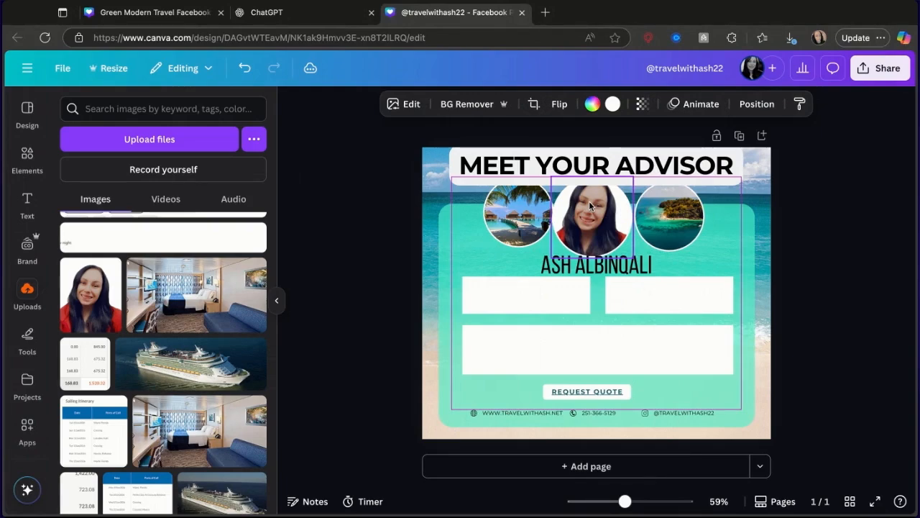
Bring the circular side photos closer to the portrait and shift the MEET YOUR ADVISOR heading slightly down.
left_click_drag(652, 222, 652, 226)
left_click(598, 172)
left_click_drag(598, 173, 600, 174)
left_click(816, 212)
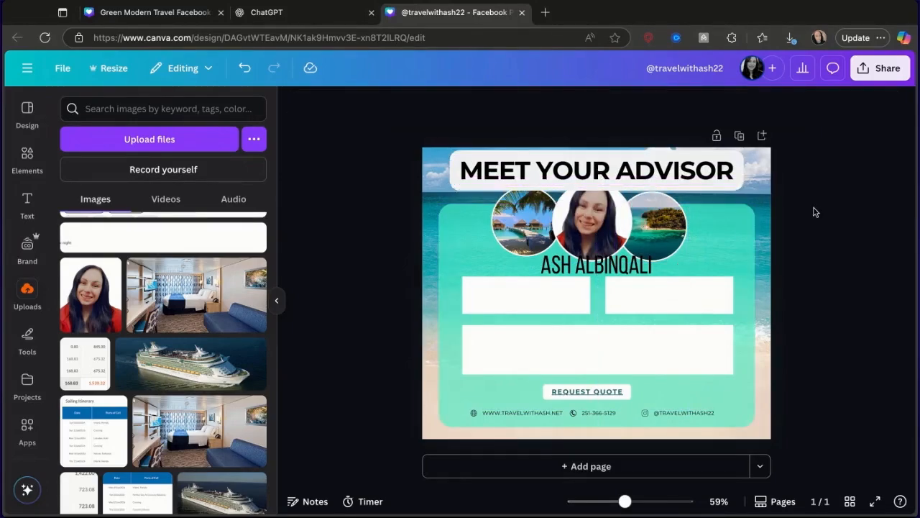
Enlarge the advisor's portrait slightly so it overlaps the side photos, and raise the heading to clear it.
left_click(574, 224)
left_click_drag(574, 224, 578, 224)
left_click_drag(662, 188, 645, 173)
left_click(630, 210)
left_click_drag(600, 199, 589, 194)
Shrink the island and palm-beach photos to matching smaller circles on either side of the portrait.
left_click_drag(649, 225, 650, 225)
left_click_drag(688, 256, 663, 225)
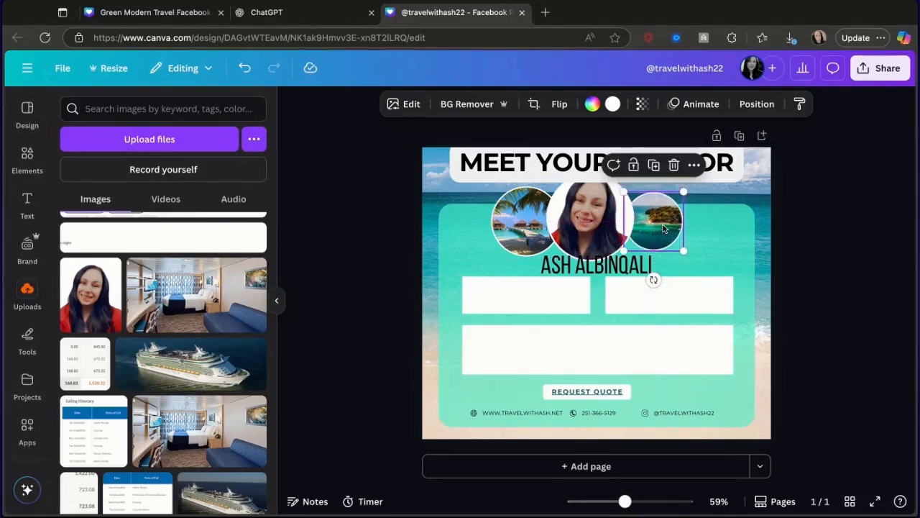
left_click(532, 221)
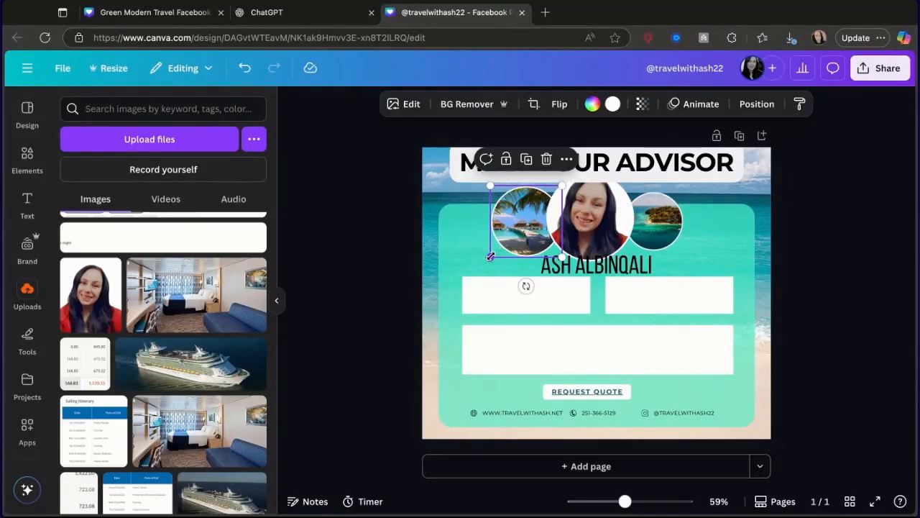
left_click_drag(490, 256, 501, 248)
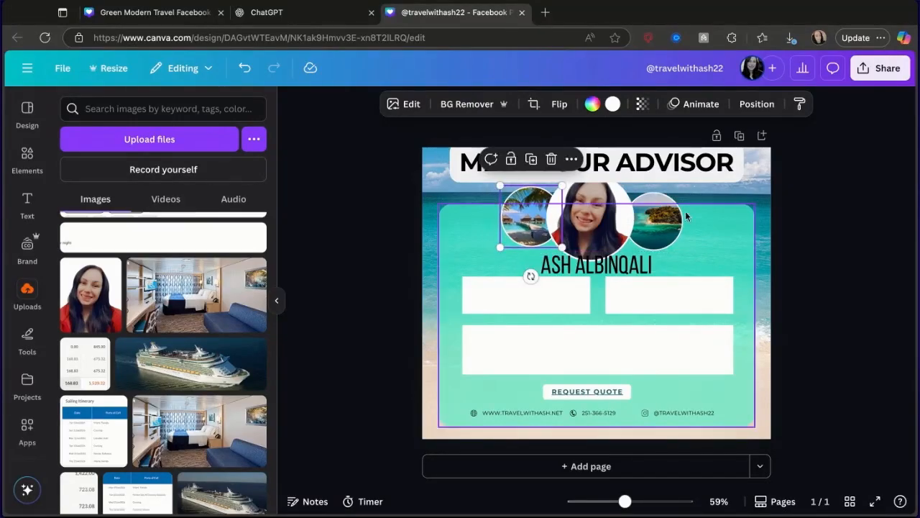
left_click(663, 219)
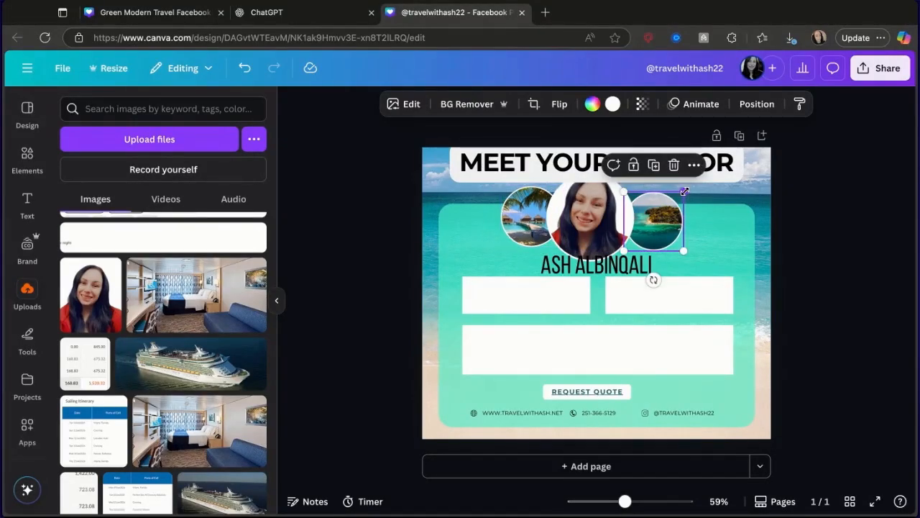
left_click_drag(684, 192, 684, 193)
Move the mint panel up behind the photos and extend its lower edge below the contact details.
left_click(734, 231)
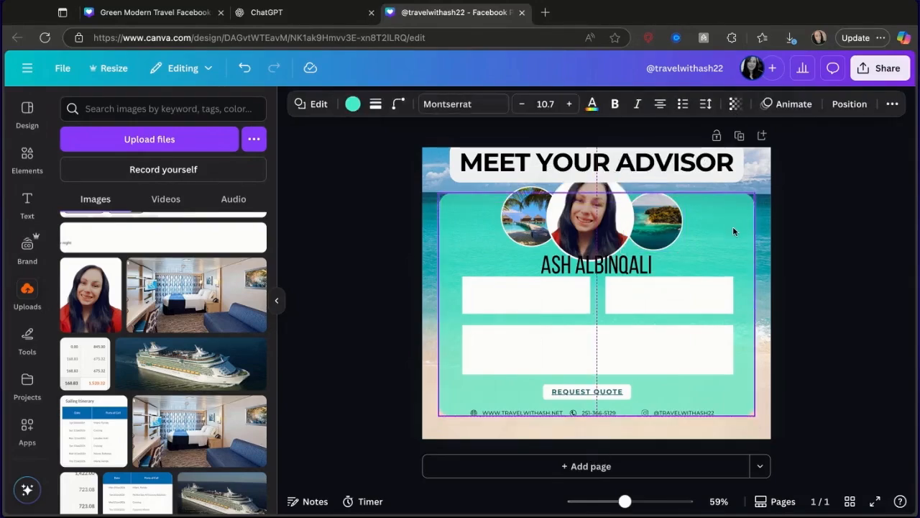
left_click_drag(733, 231, 734, 239)
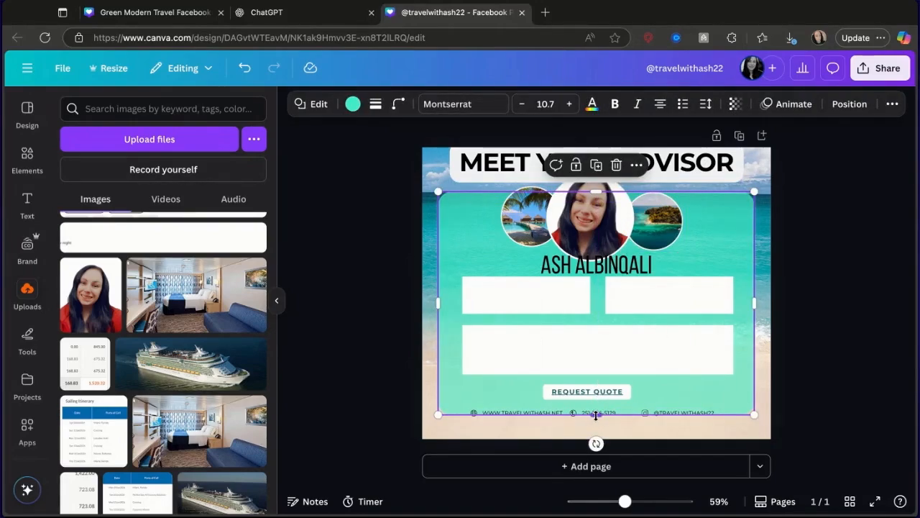
left_click_drag(596, 414, 596, 432)
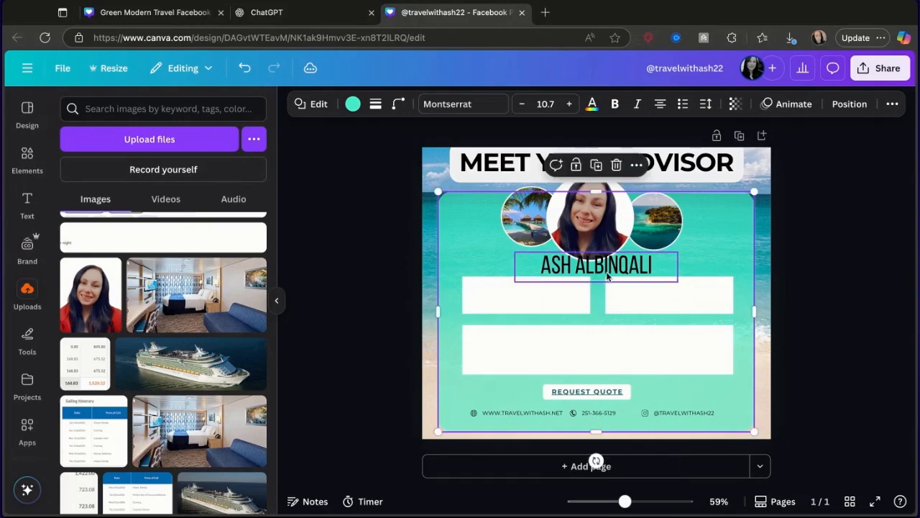
Shift the island photo outward, and resize the advisor's portrait so it sits centred between the side photos.
left_click_drag(637, 230, 641, 230)
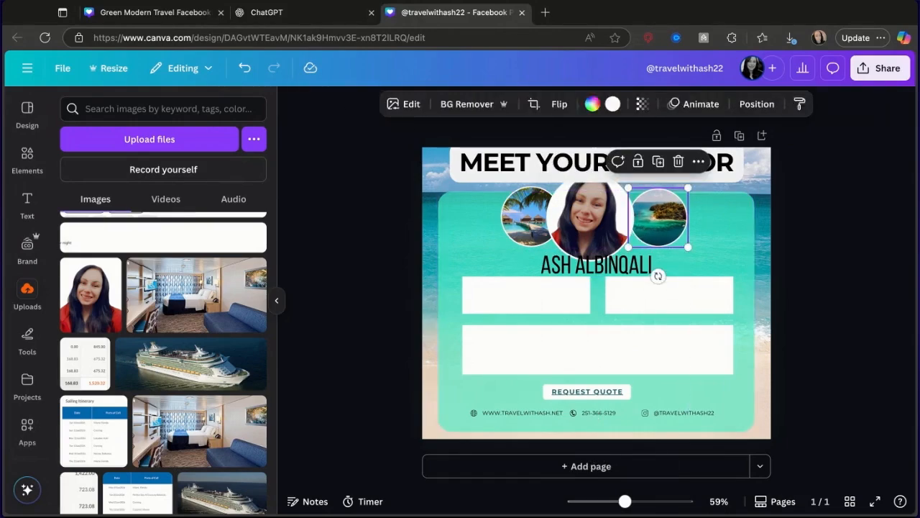
left_click(152, 13)
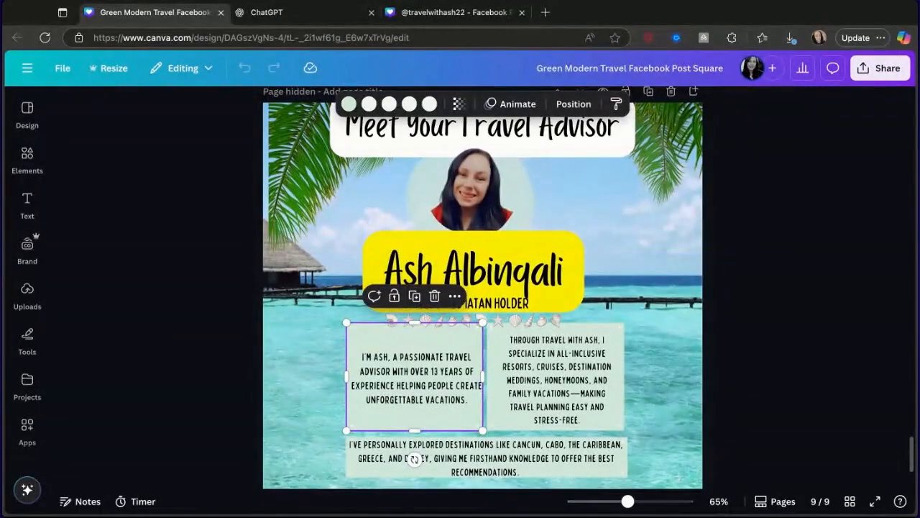
left_click(460, 12)
left_click(609, 222)
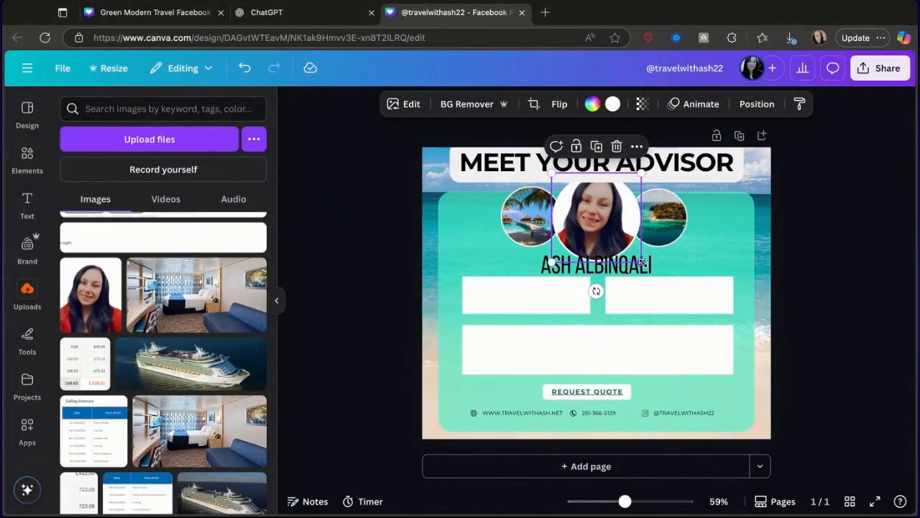
left_click_drag(634, 262, 642, 264)
left_click_drag(604, 220, 603, 223)
Enlarge the island photo at the mint panel's edge and replace the palm-beach photo with a duplicate of it at the opposite edge.
left_click(679, 238)
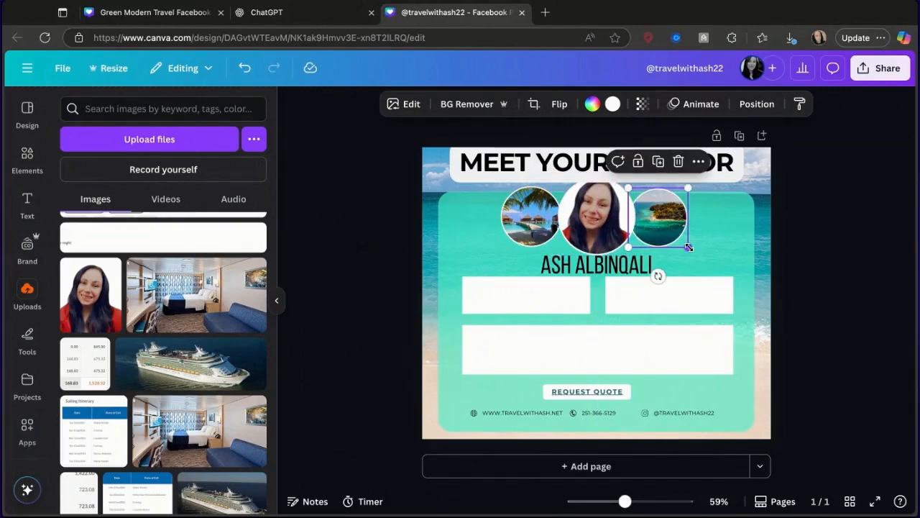
left_click_drag(673, 237, 673, 267)
left_click(523, 225)
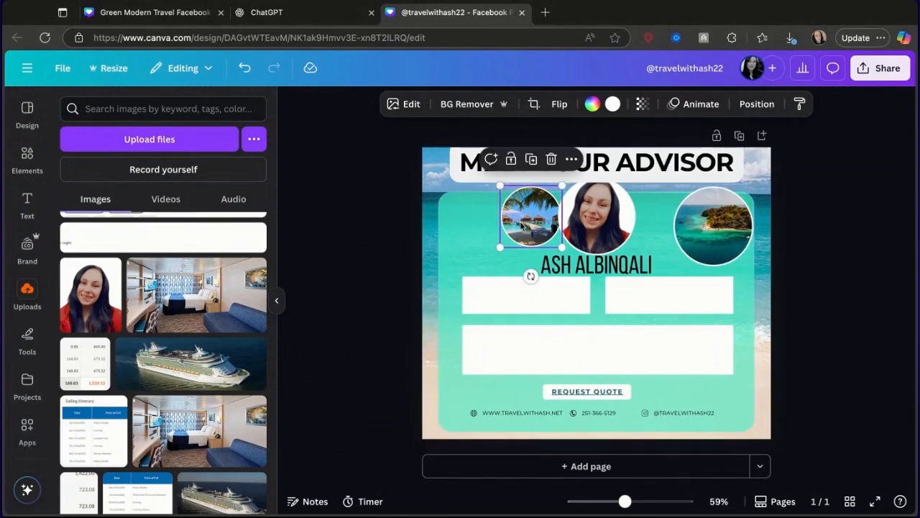
key("BackSpace")
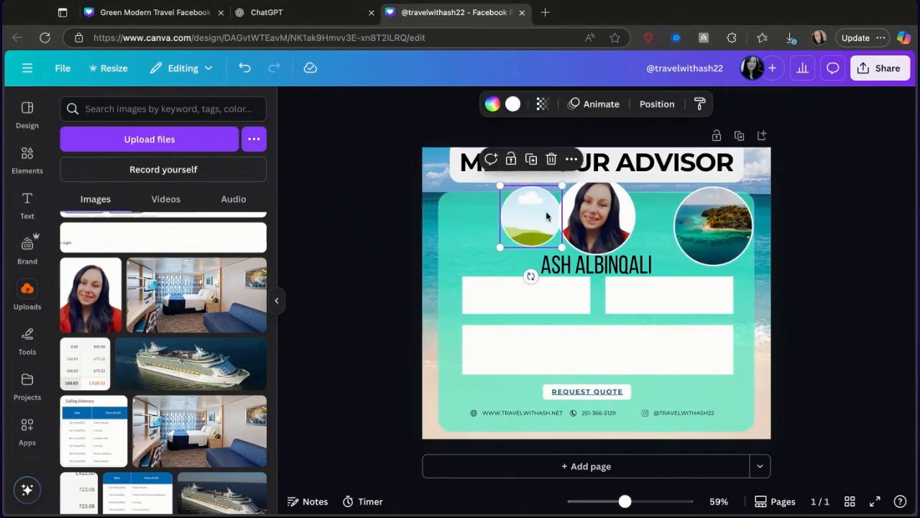
key("BackSpace")
left_click(683, 206)
left_click_drag(710, 195, 474, 221)
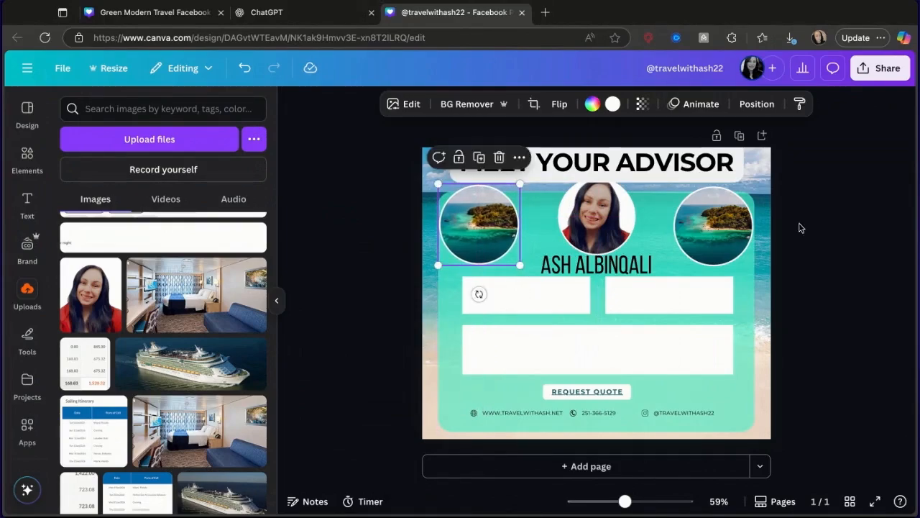
left_click(801, 226)
left_click(589, 229)
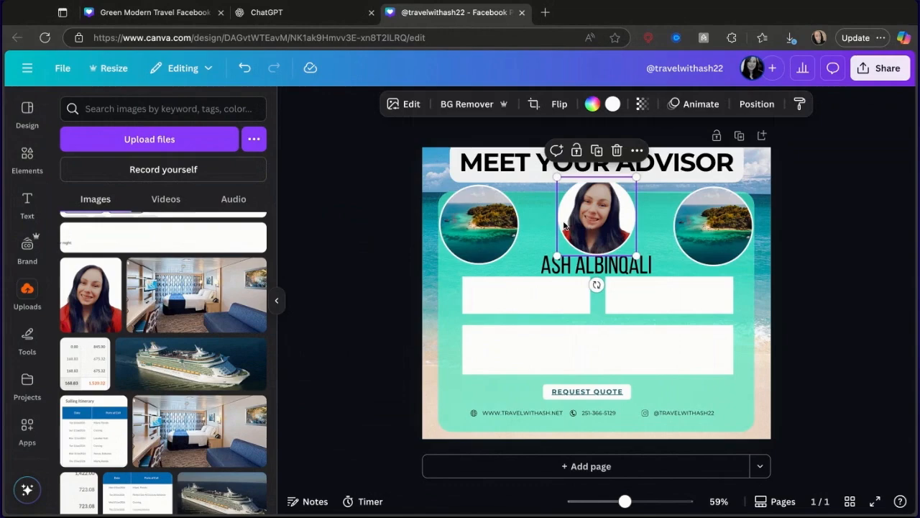
double_click(589, 213)
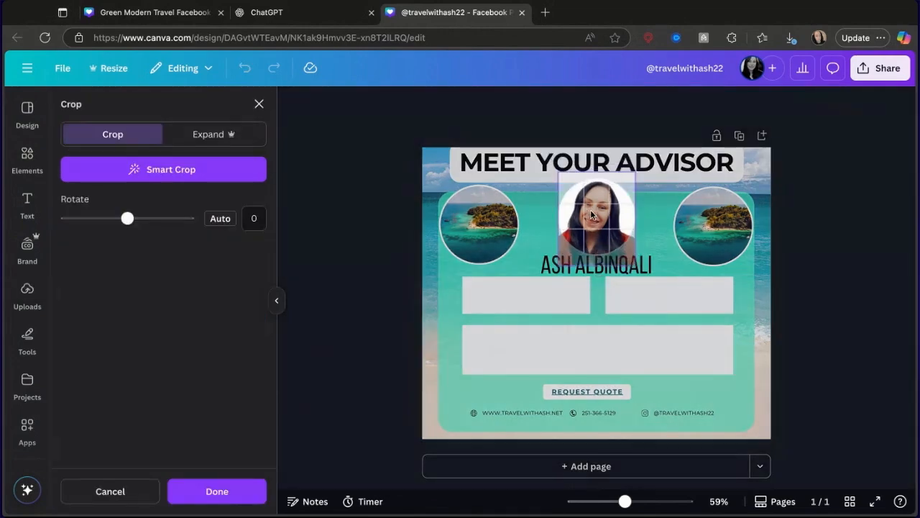
left_click(834, 228)
left_click(802, 227)
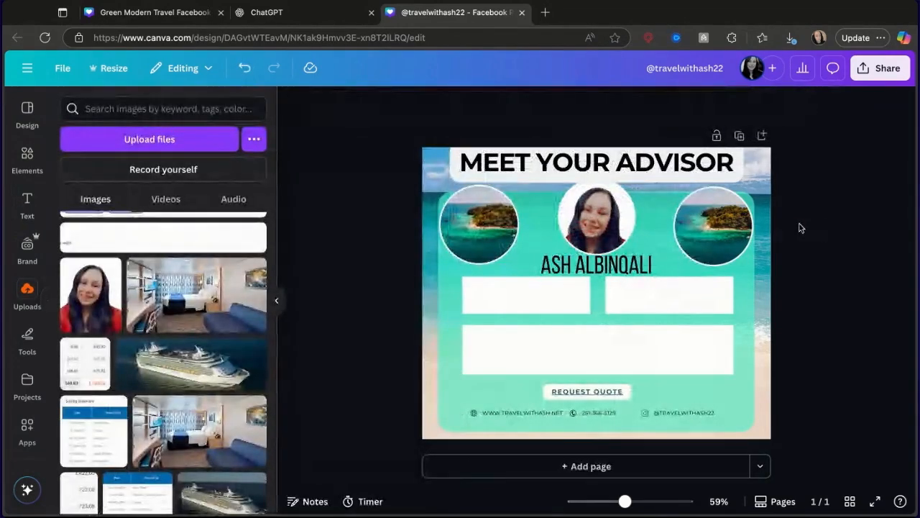
left_click(600, 215)
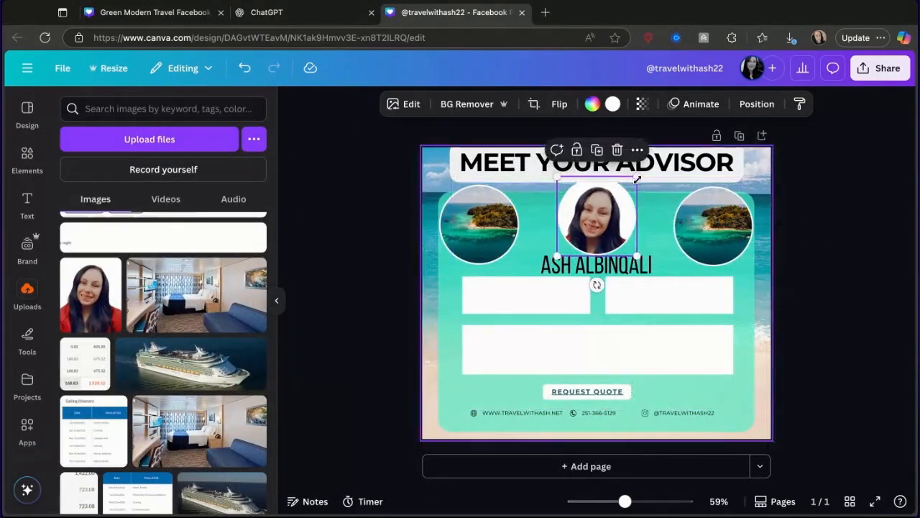
Enlarge the MEET YOUR ADVISOR heading to size 52.2 and centre it again at the top of the post.
left_click(655, 172)
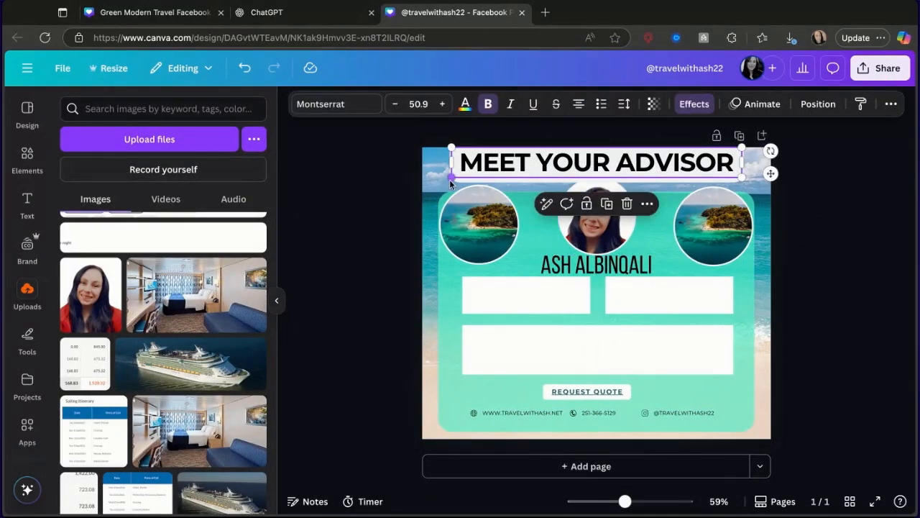
mouse_move(450, 184)
left_mouse_down()
mouse_move(437, 191)
mouse_move(444, 187)
left_mouse_up()
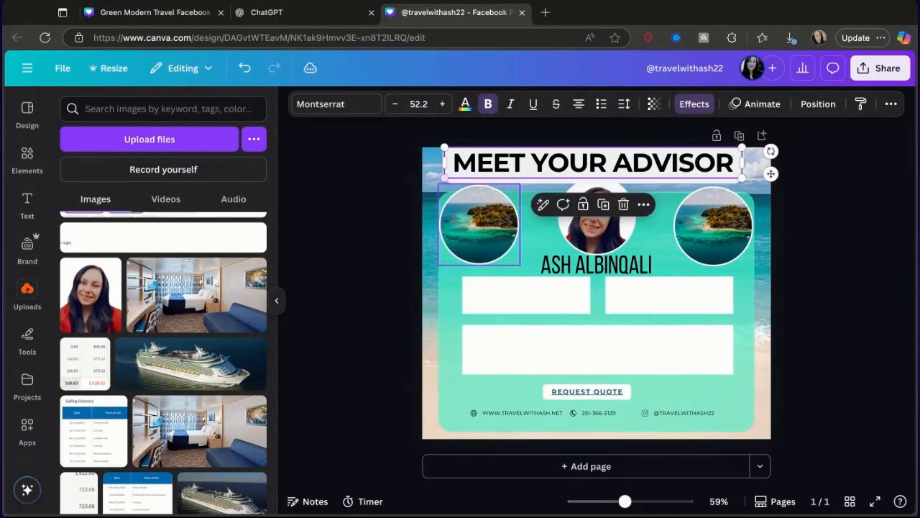
left_click_drag(567, 162, 573, 164)
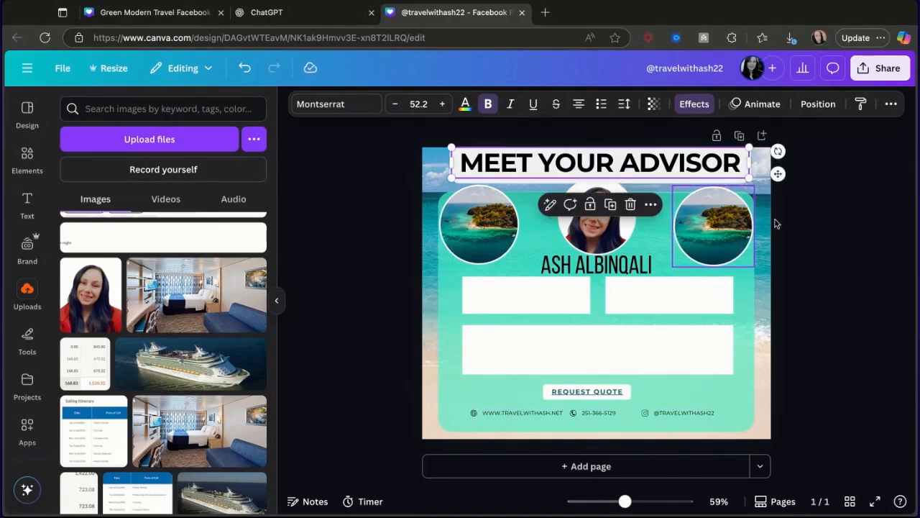
left_click(851, 250)
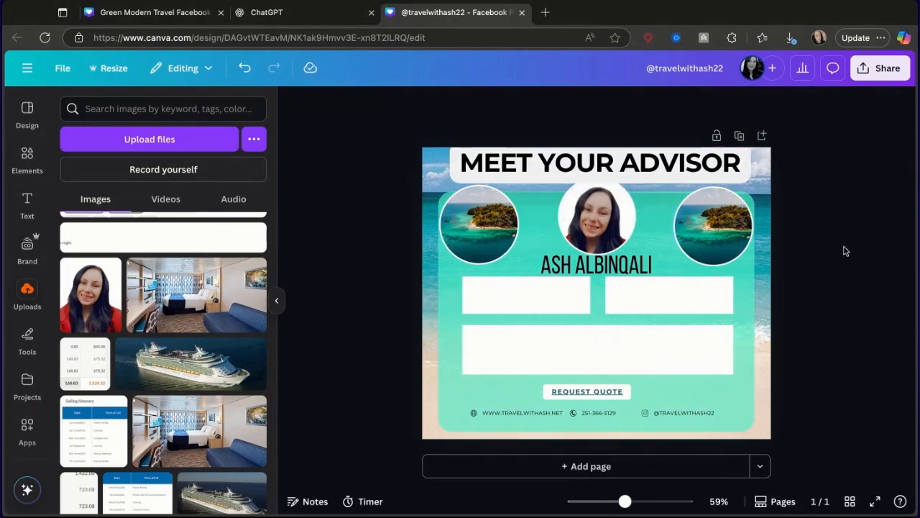
Search the elements for "circle frame" and add the gold multi-ring circle outline to the post.
left_click(28, 155)
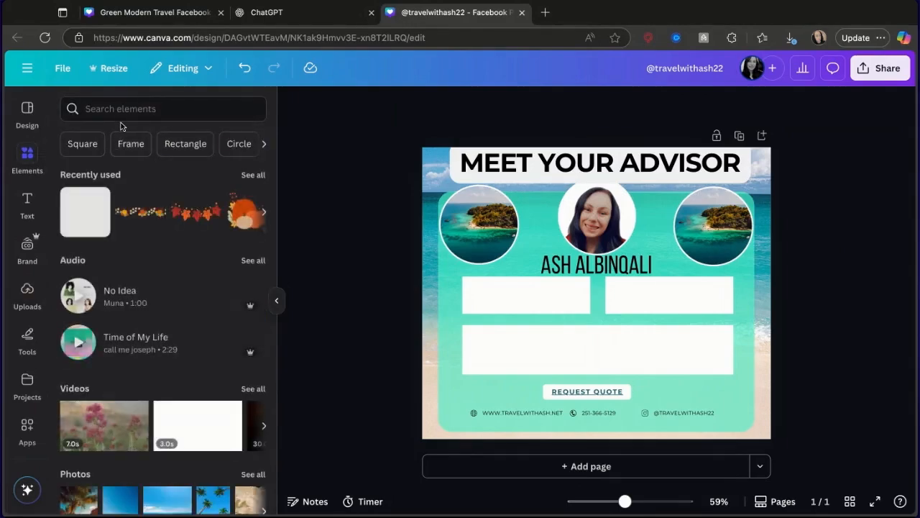
left_click(117, 110)
type("f")
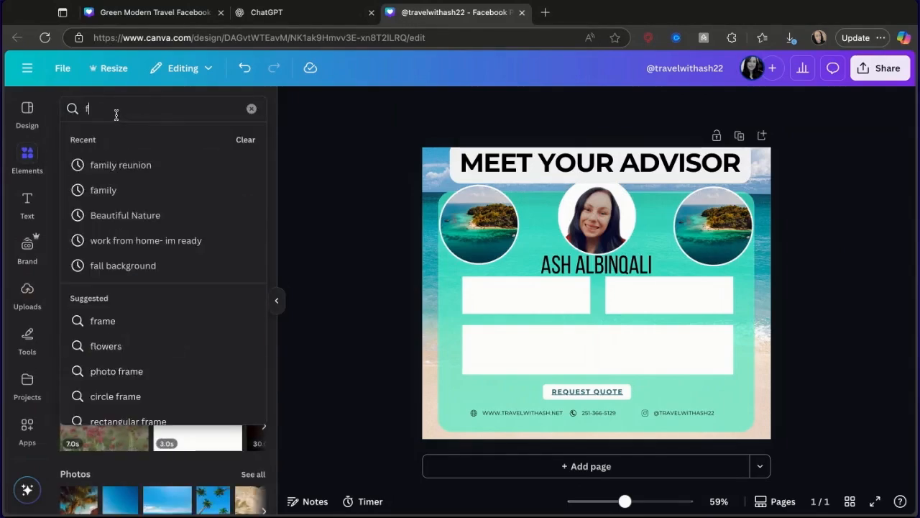
key("BackSpace")
type("circle frame")
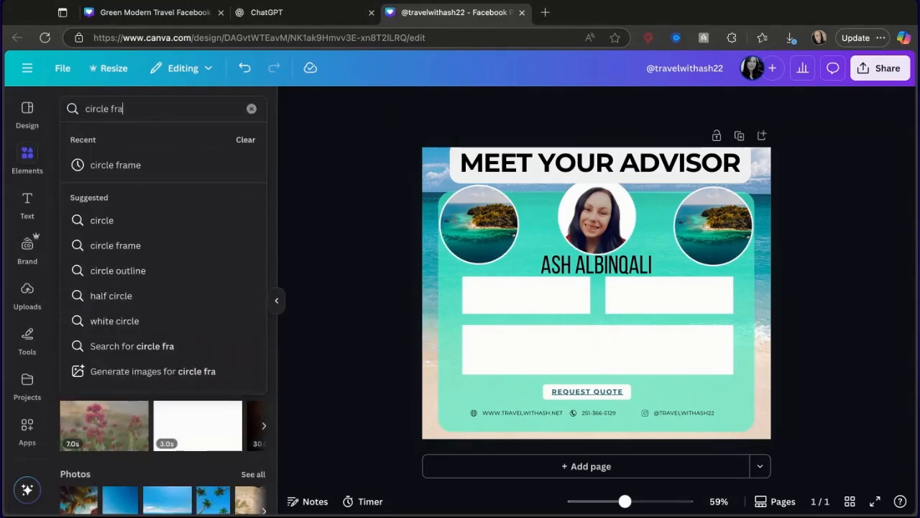
key("Return")
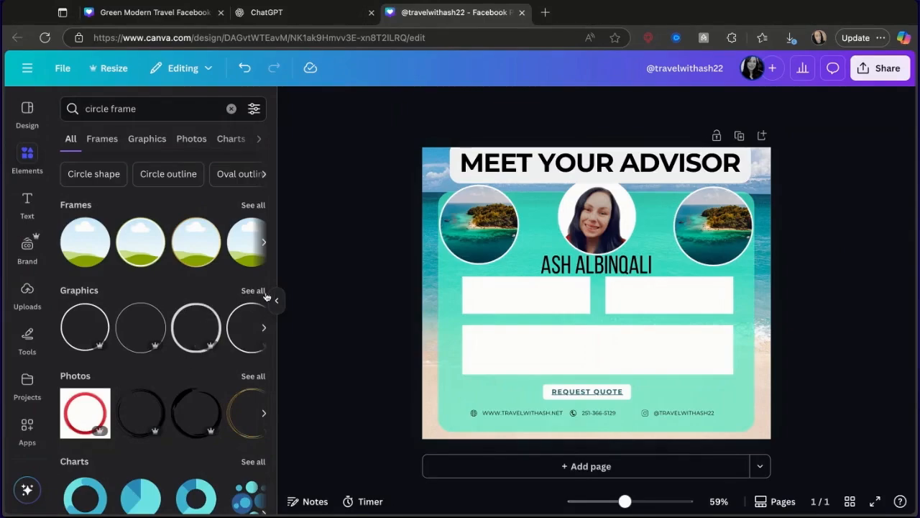
left_click(250, 414)
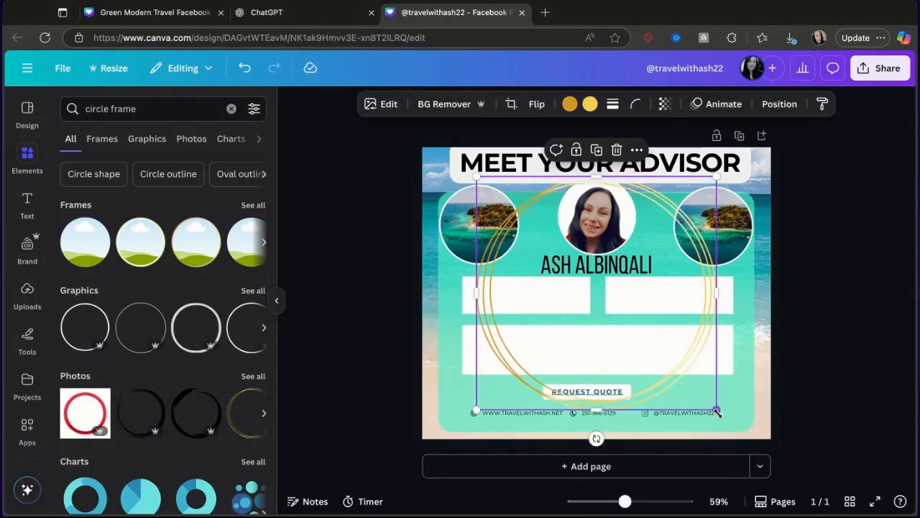
Shrink the gold ring to about the portrait's size, place it beside the portrait and bring it forward one layer.
left_click_drag(717, 410, 574, 236)
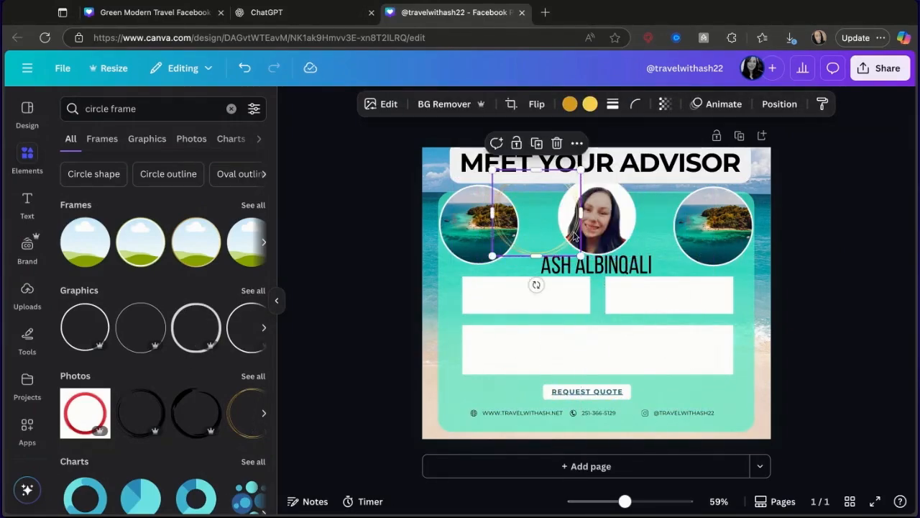
right_click(551, 230)
mouse_move(561, 243)
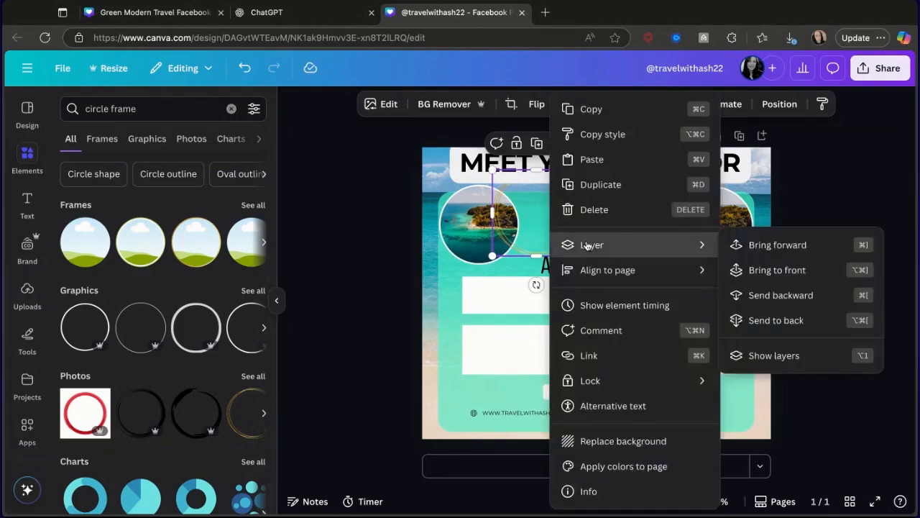
left_click(788, 246)
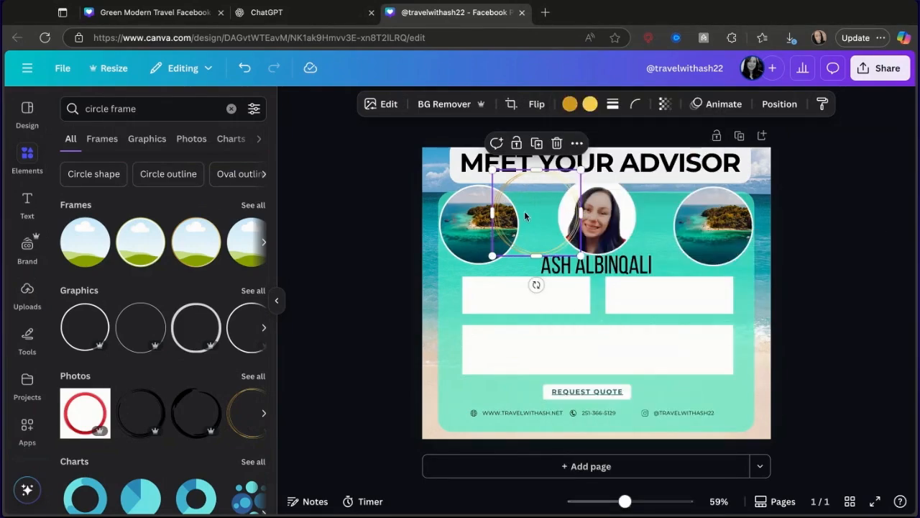
Centre the gold ring around the advisor portrait.
left_click_drag(524, 216, 586, 219)
right_click(618, 223)
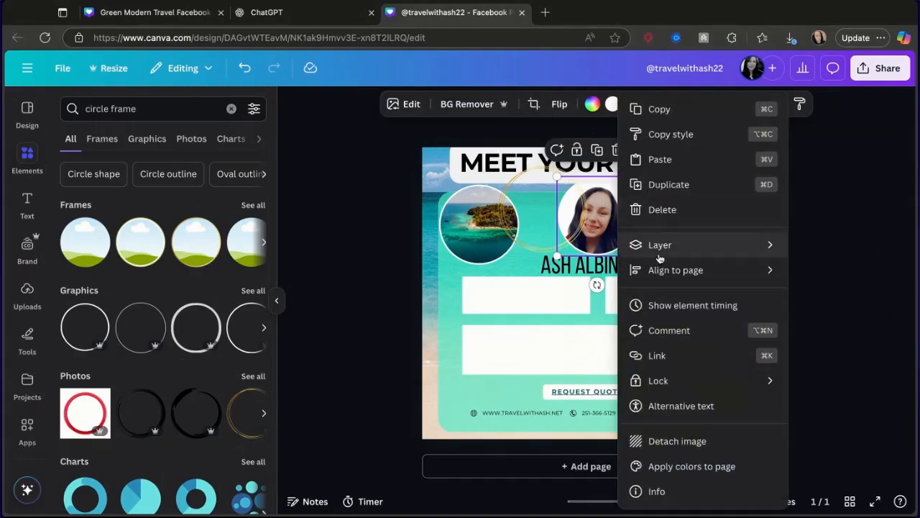
mouse_move(652, 383)
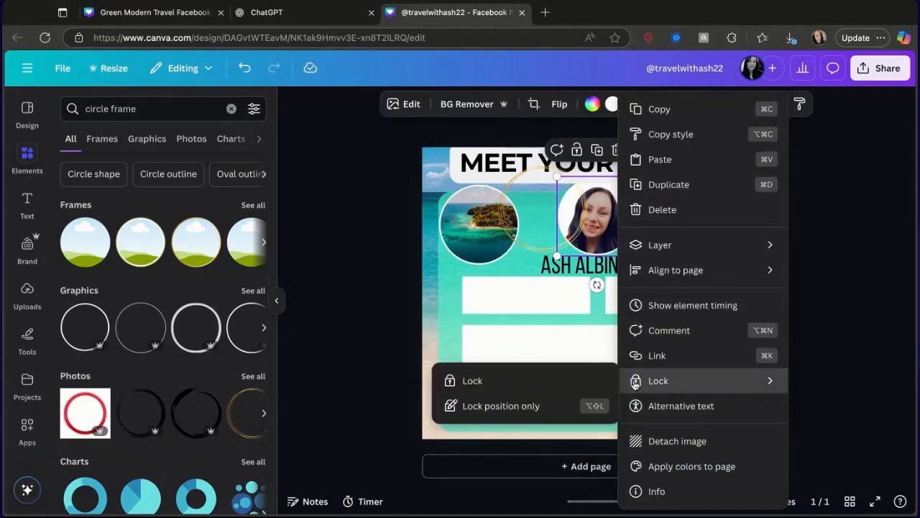
left_click(561, 383)
left_click_drag(542, 220, 595, 227)
left_click(660, 217)
left_click(601, 208)
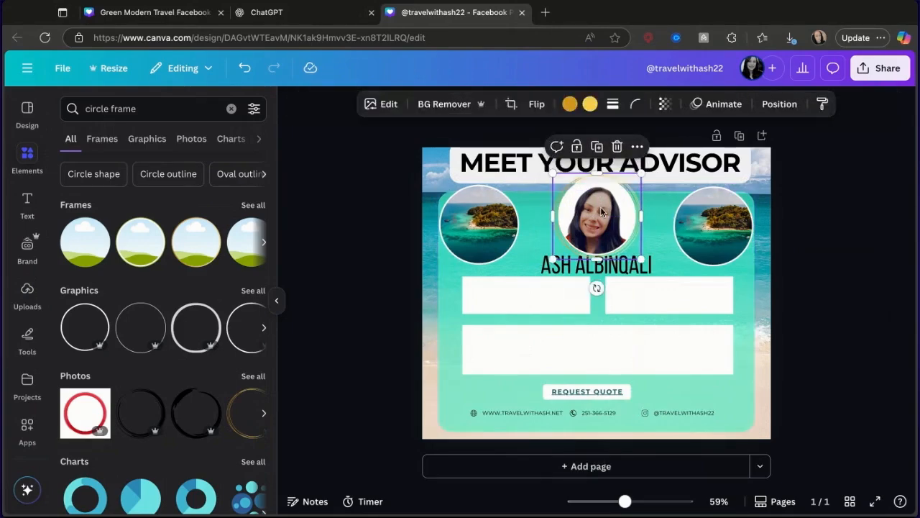
Change the gold ring's layer order relative to the advisor portrait and nudge the portrait into line inside the ring.
right_click(601, 208)
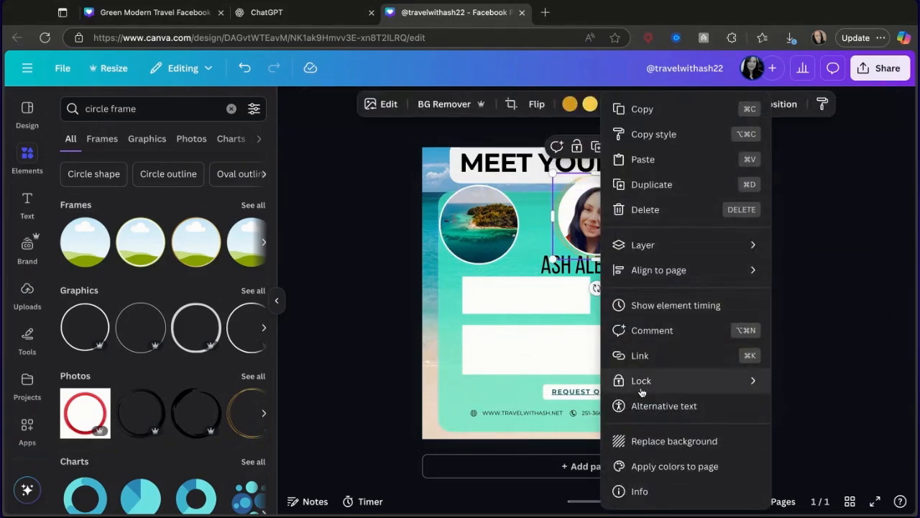
left_click(523, 252)
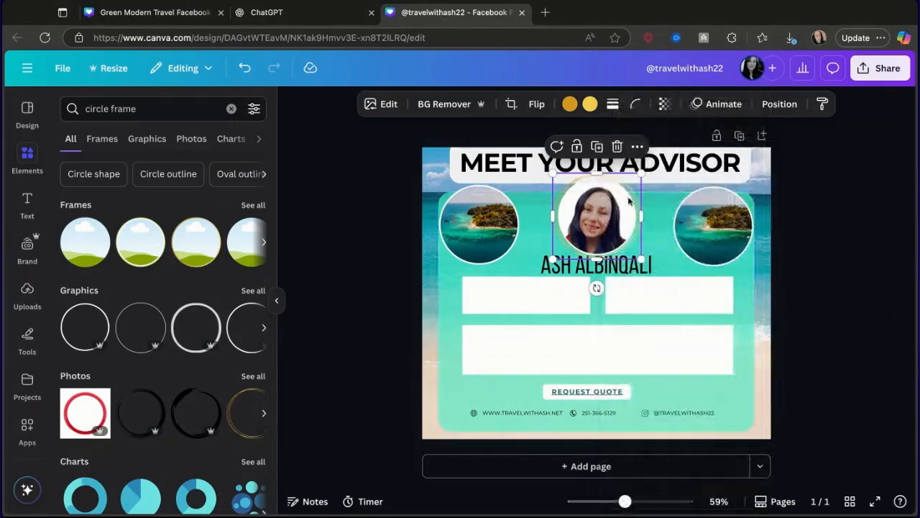
left_click(591, 207)
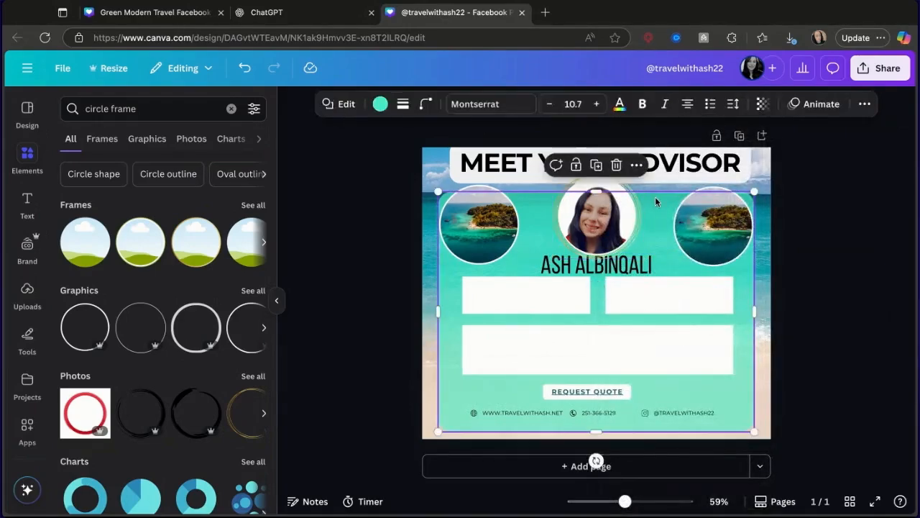
left_click(586, 216)
mouse_move(587, 215)
left_mouse_down()
mouse_move(555, 231)
mouse_move(589, 215)
left_mouse_up()
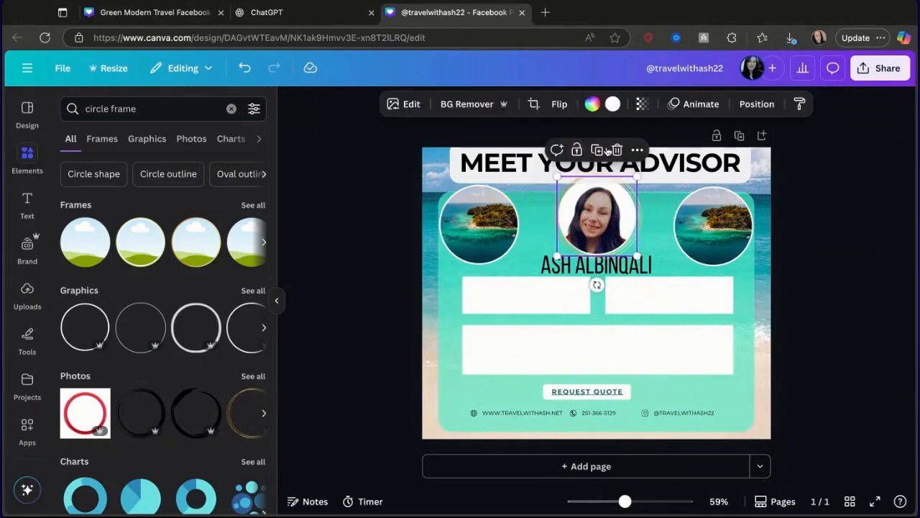
Adjust the advisor name's text box beneath the ringed portrait.
left_click(656, 231)
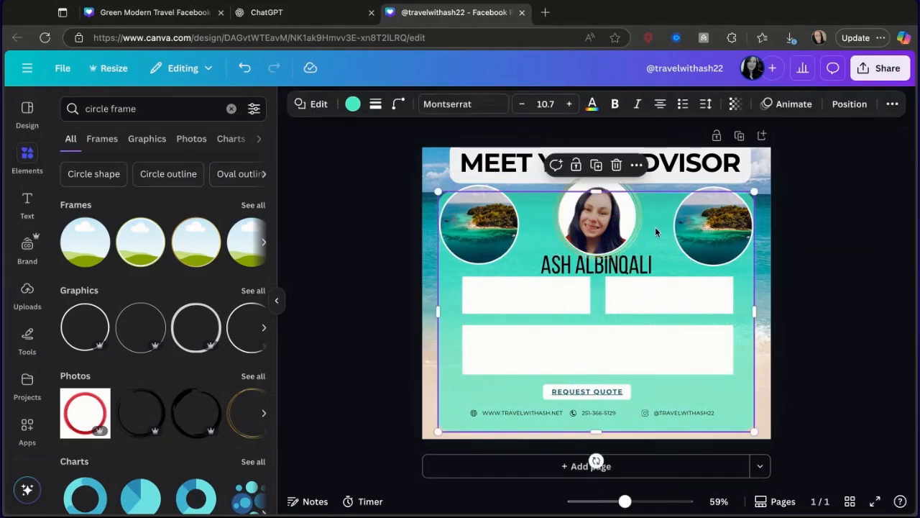
left_click(645, 266)
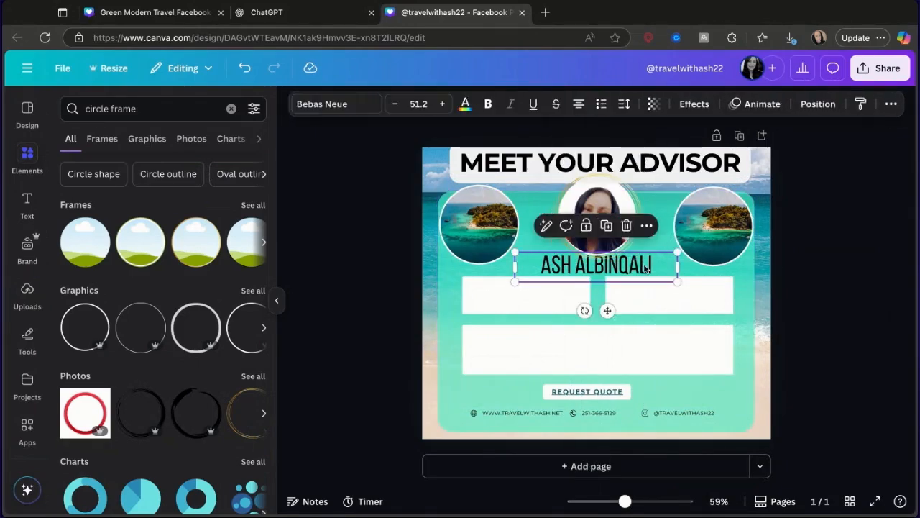
left_click_drag(677, 253, 658, 264)
left_click(817, 280)
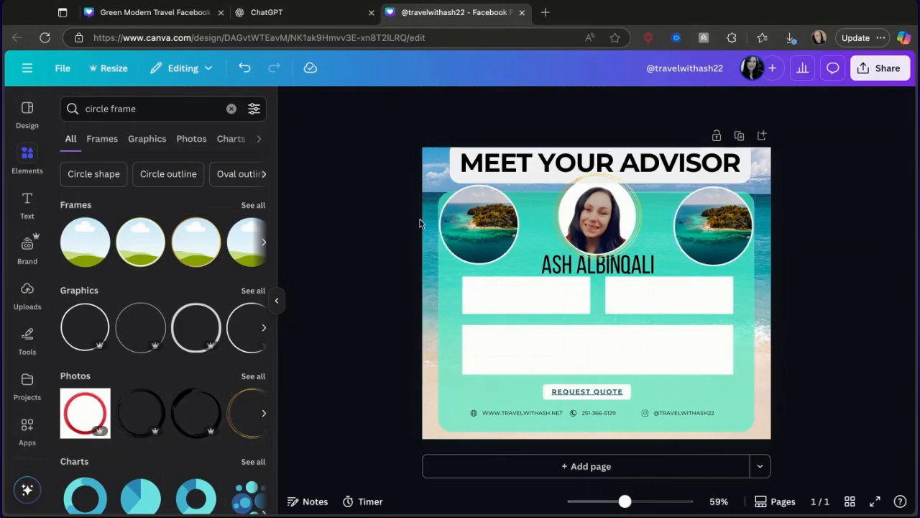
Search the elements for "beach border".
left_click(468, 224)
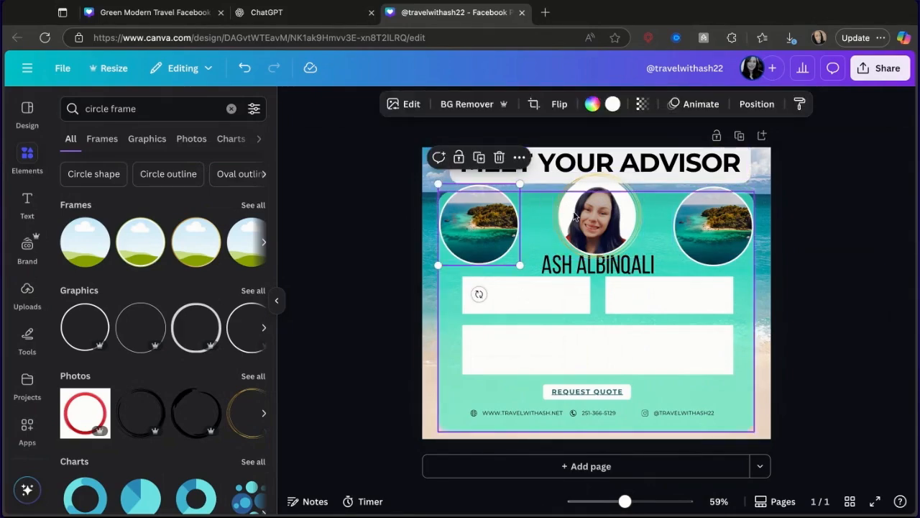
left_click(231, 108)
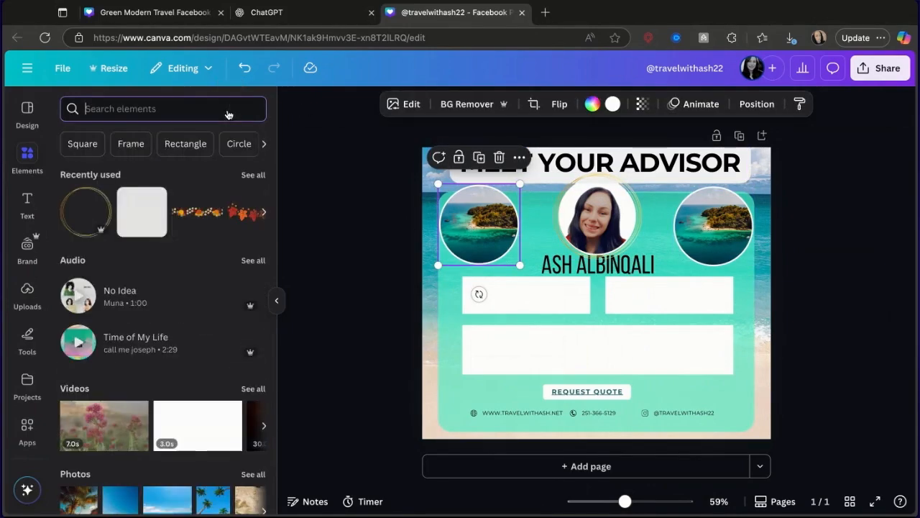
type("beach")
key("Return")
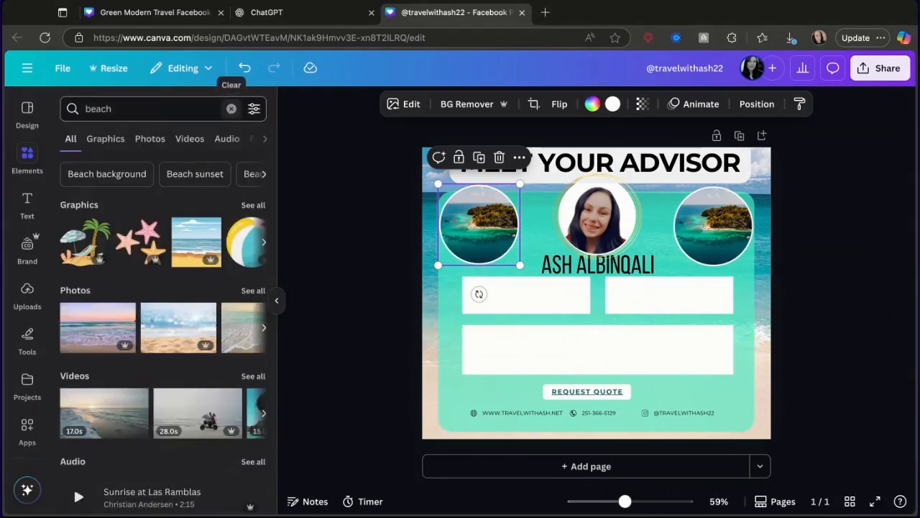
left_click(150, 108)
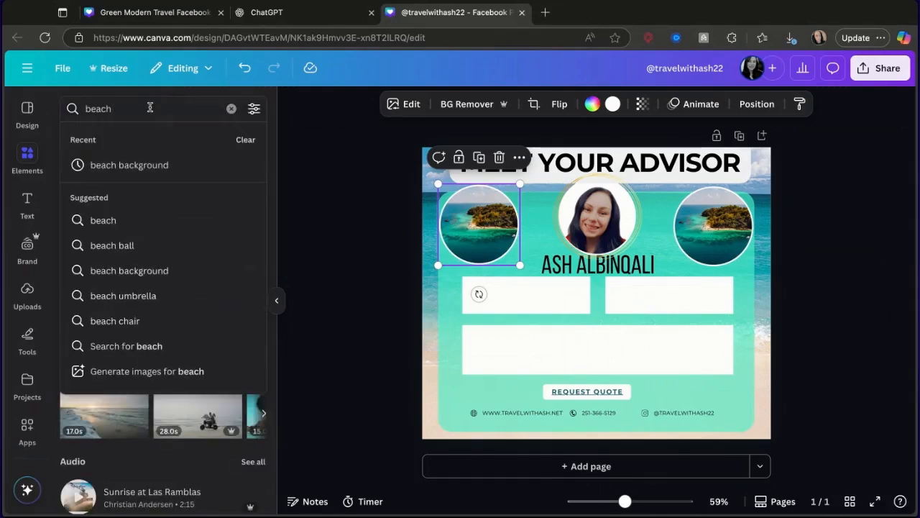
type("border")
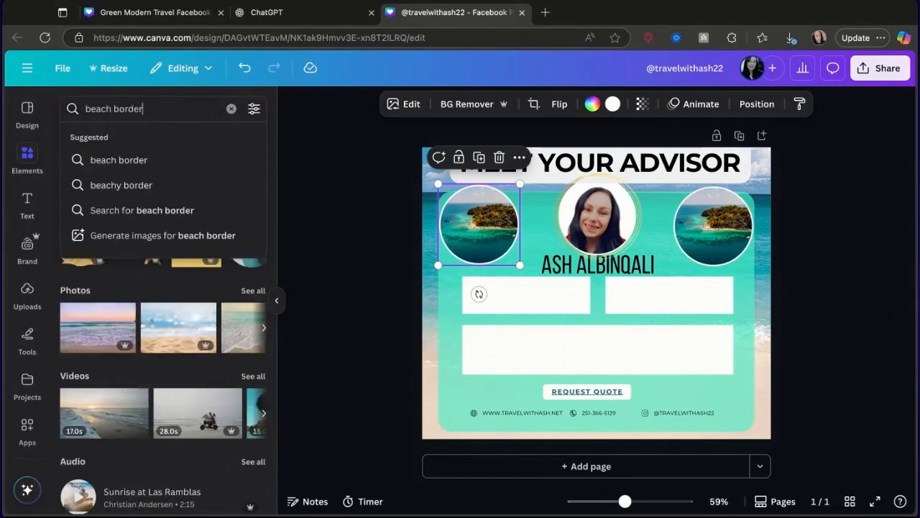
key("Return")
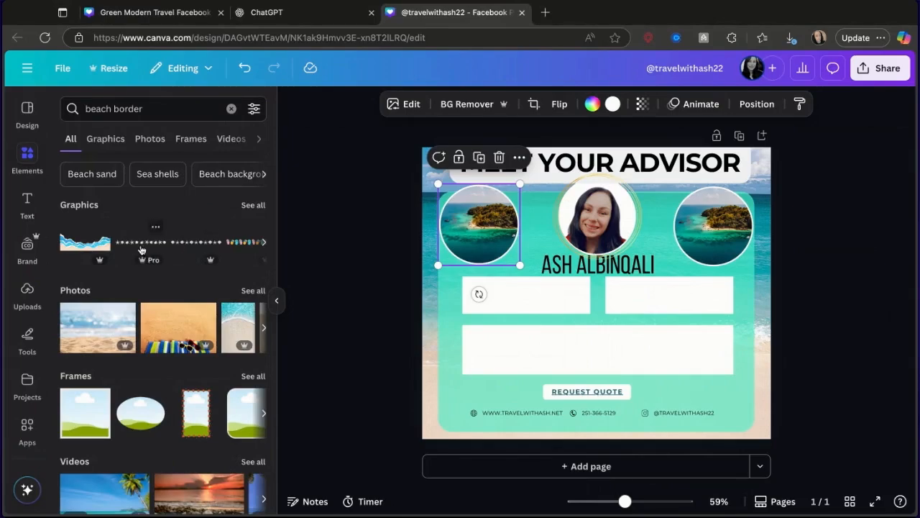
Add the seashell border graphic to the post and try flipping it vertically and horizontally.
left_click(184, 243)
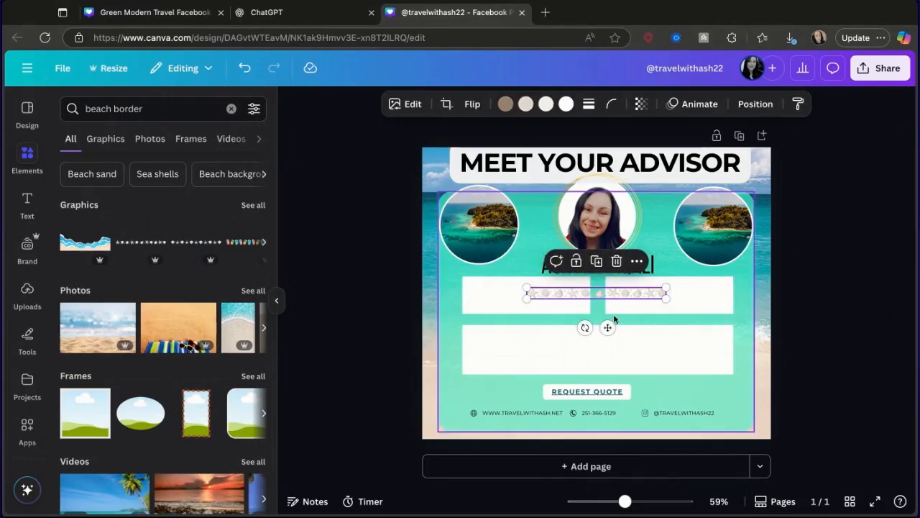
left_click(473, 104)
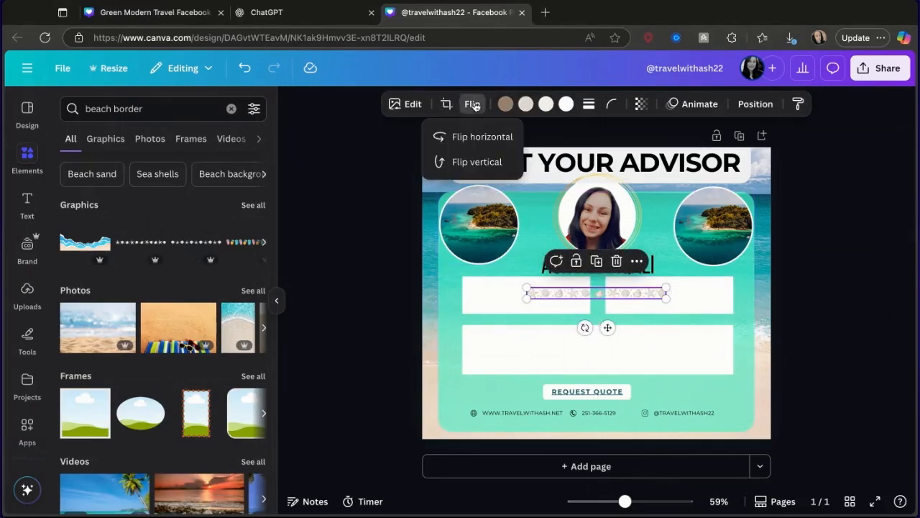
left_click(464, 163)
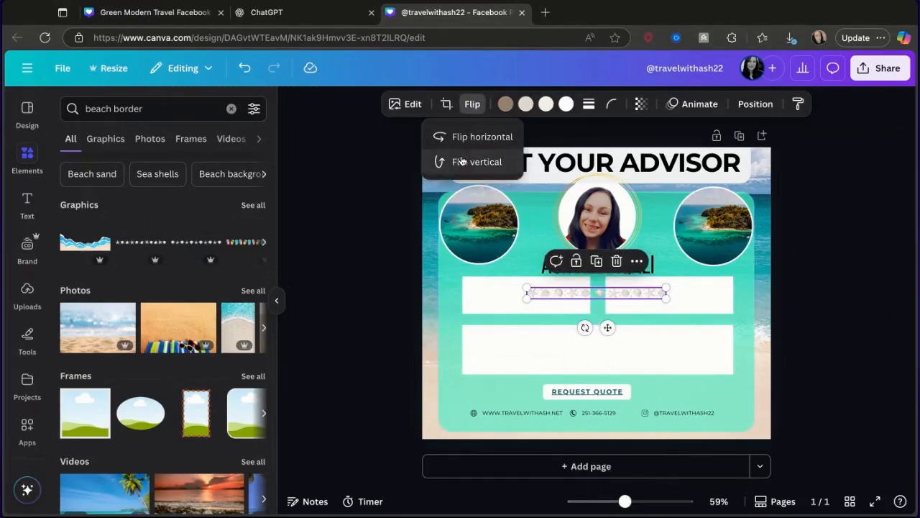
left_click(461, 146)
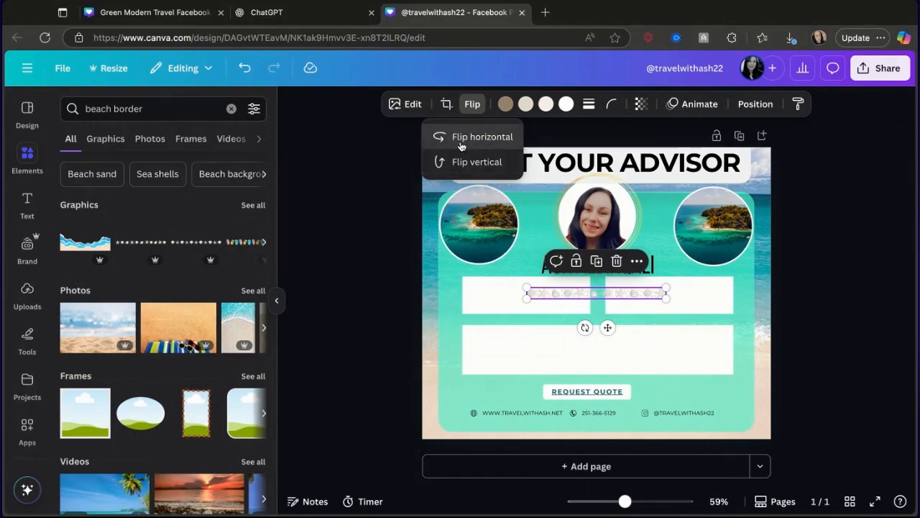
left_click(460, 146)
Try the seashell border upright and smaller between the island photo and the portrait, and delete it.
left_click_drag(584, 327, 624, 320)
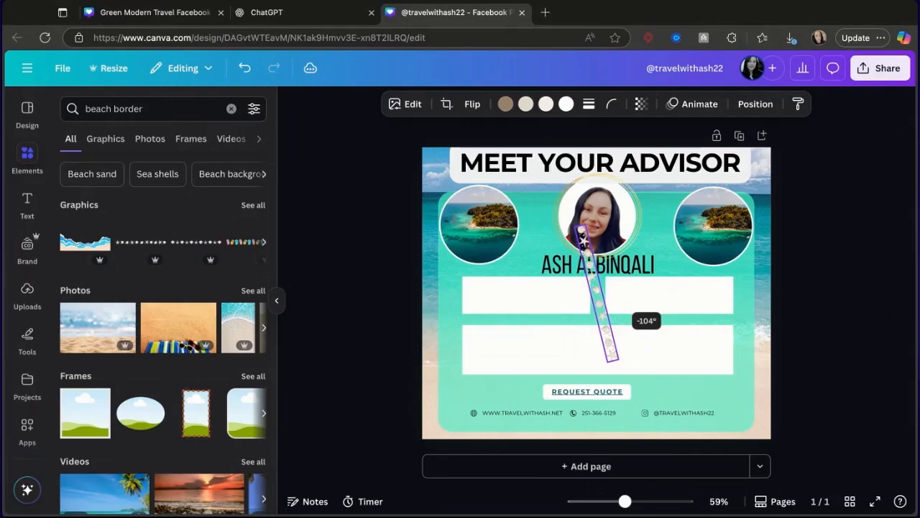
left_click_drag(624, 321, 630, 306)
mouse_move(603, 362)
left_mouse_down()
mouse_move(604, 305)
mouse_move(528, 245)
left_mouse_up()
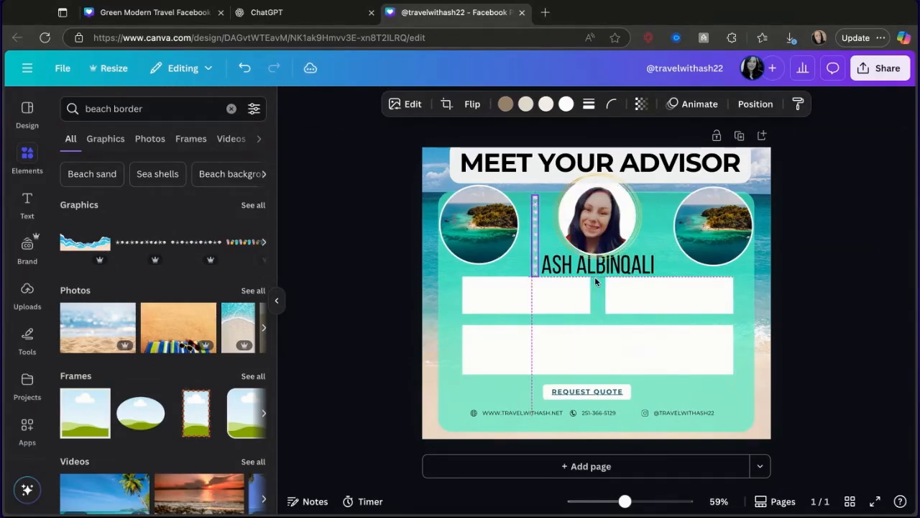
key("Delete")
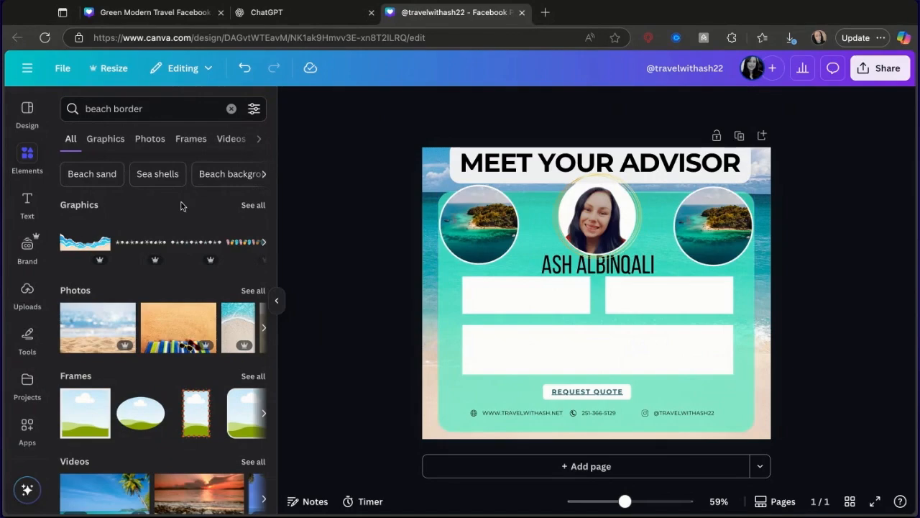
Show all the beach border graphics and add the green palm-leaf border to the post.
left_click(253, 204)
scroll(180, 324, "down", 3)
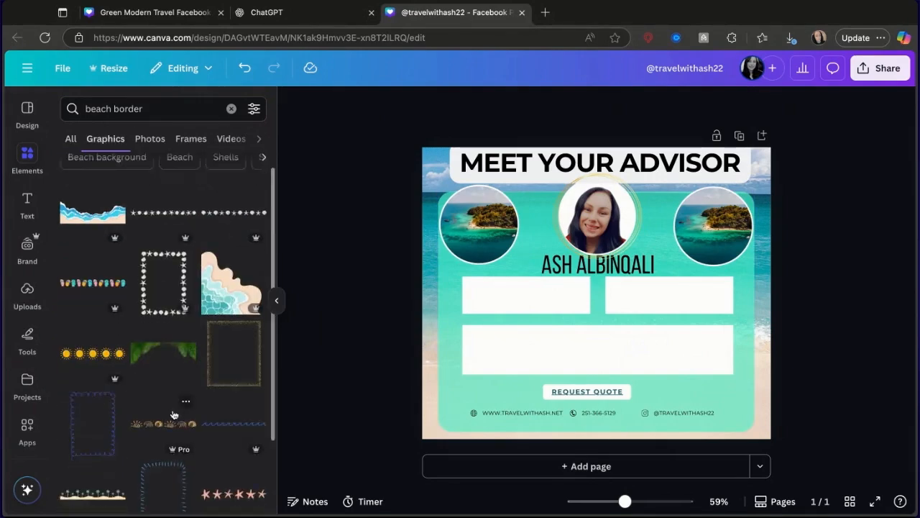
left_click(163, 293)
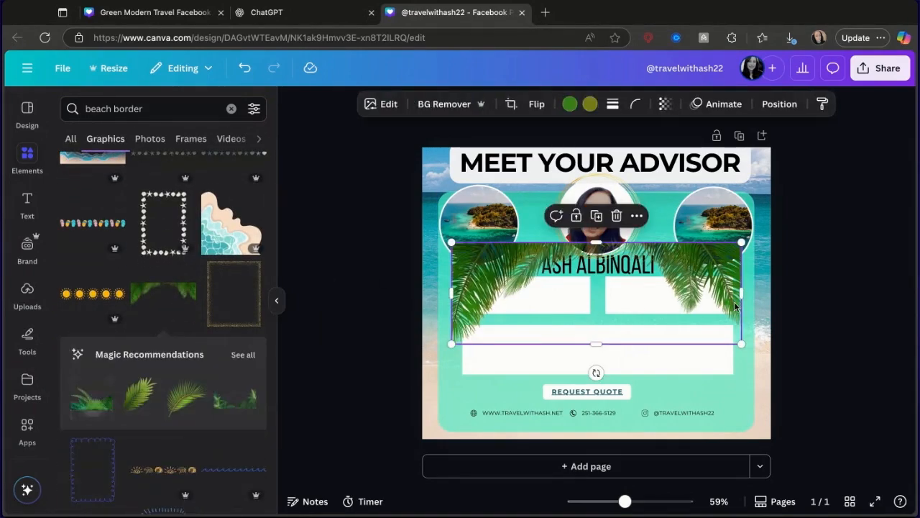
left_click_drag(735, 306, 731, 209)
left_click(248, 69)
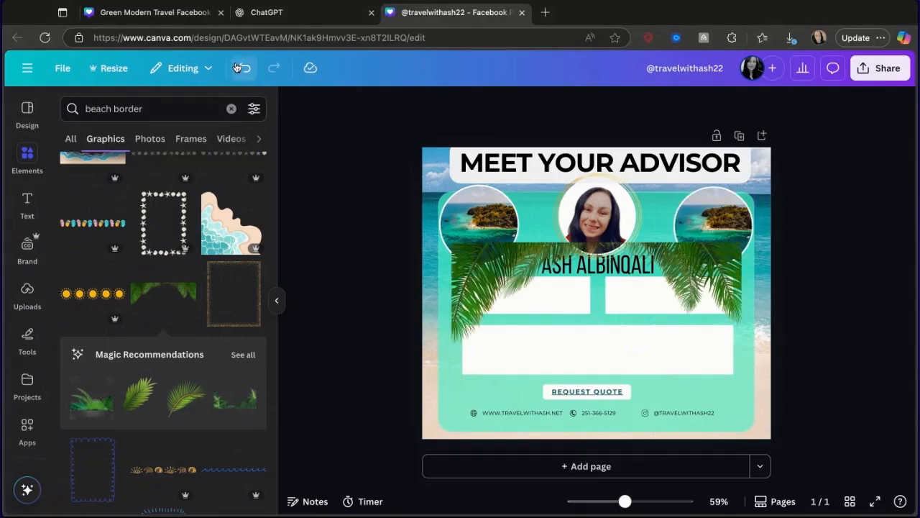
left_click(248, 69)
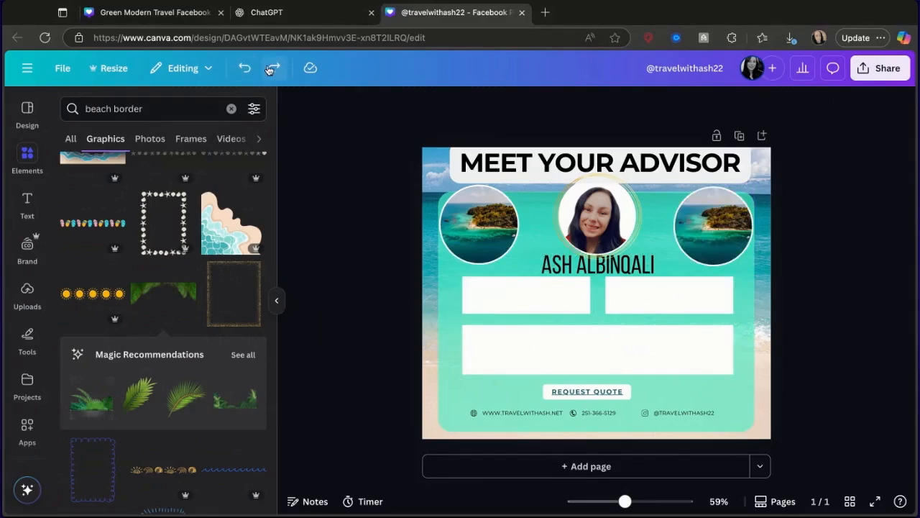
left_click(272, 69)
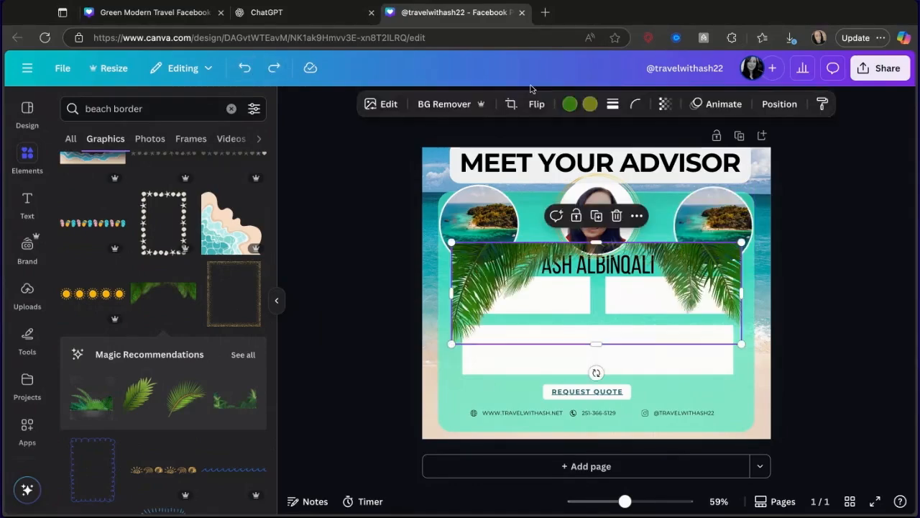
Flip the palm-leaf border vertically and enlarge it to span the width of the post's bottom edge.
left_click(534, 105)
left_click(533, 161)
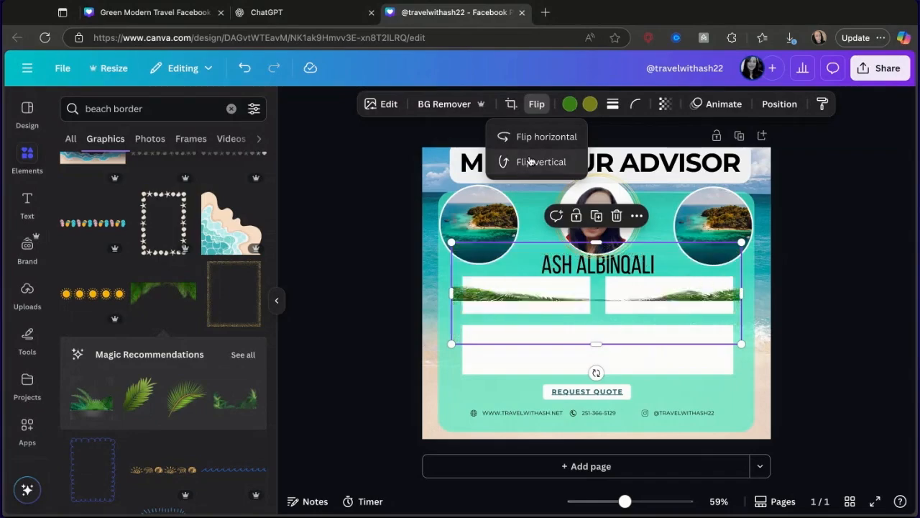
left_click_drag(510, 313, 512, 427)
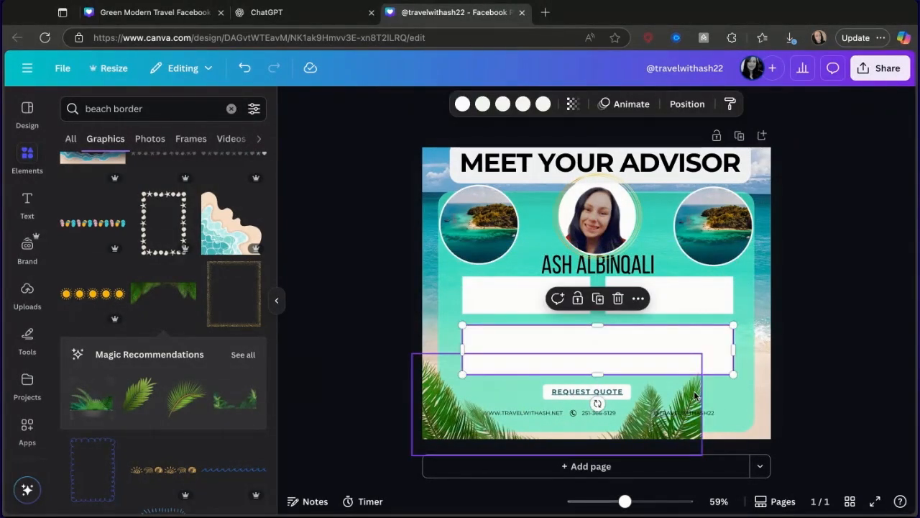
left_click(695, 394)
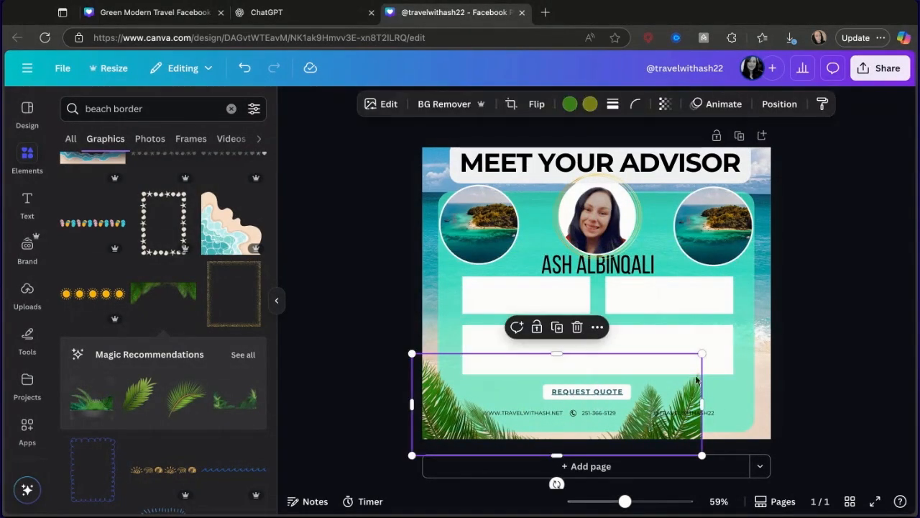
left_click_drag(702, 354, 771, 329)
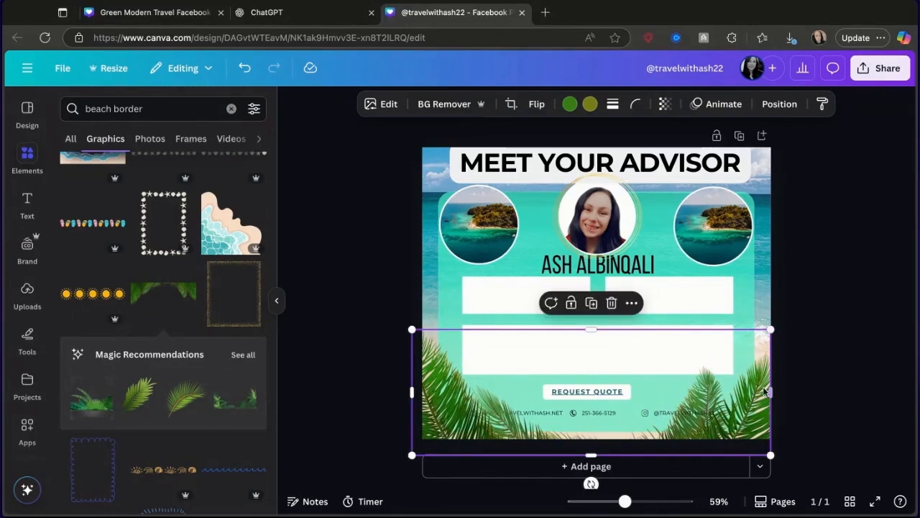
Send the palm-leaf border backward twice in the layer order.
right_click(749, 432)
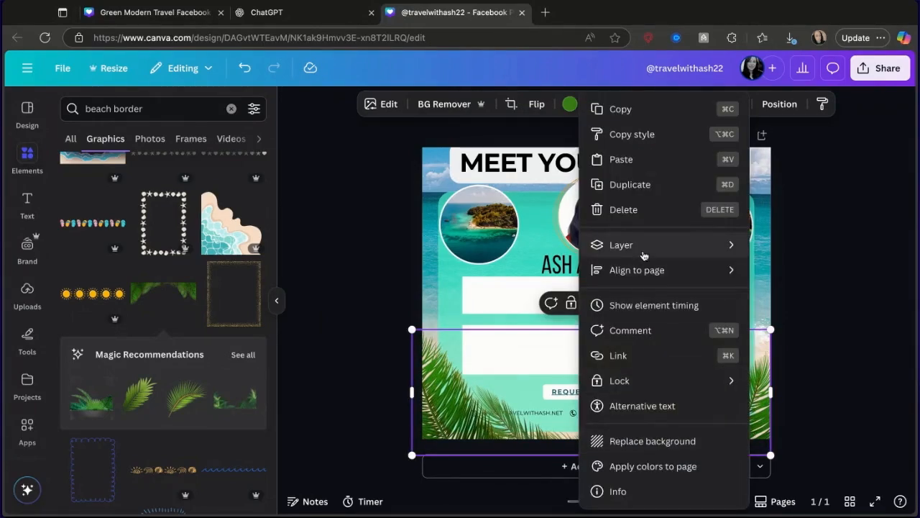
mouse_move(650, 246)
left_click(489, 295)
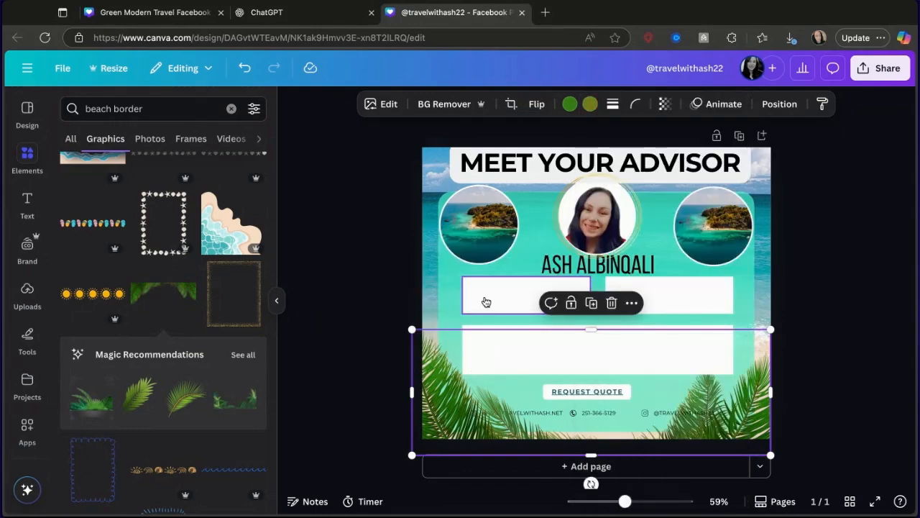
right_click(425, 410)
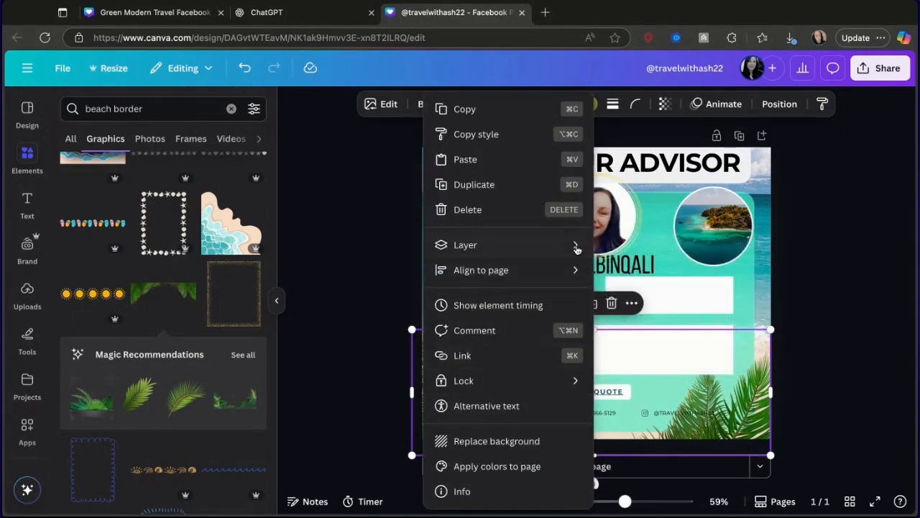
mouse_move(575, 246)
left_click(643, 294)
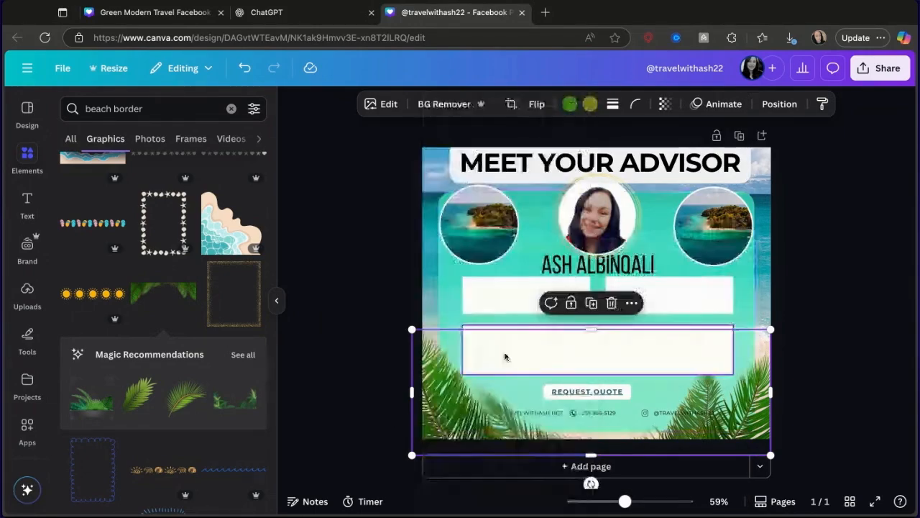
Move the palm-leaf border's layer beneath the teal panel, directly above the beach background.
right_click(451, 400)
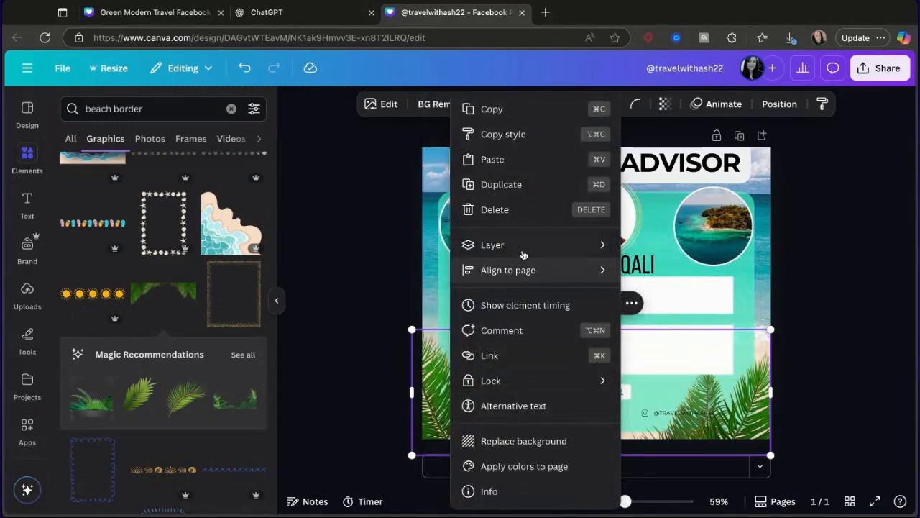
mouse_move(522, 249)
left_click(660, 354)
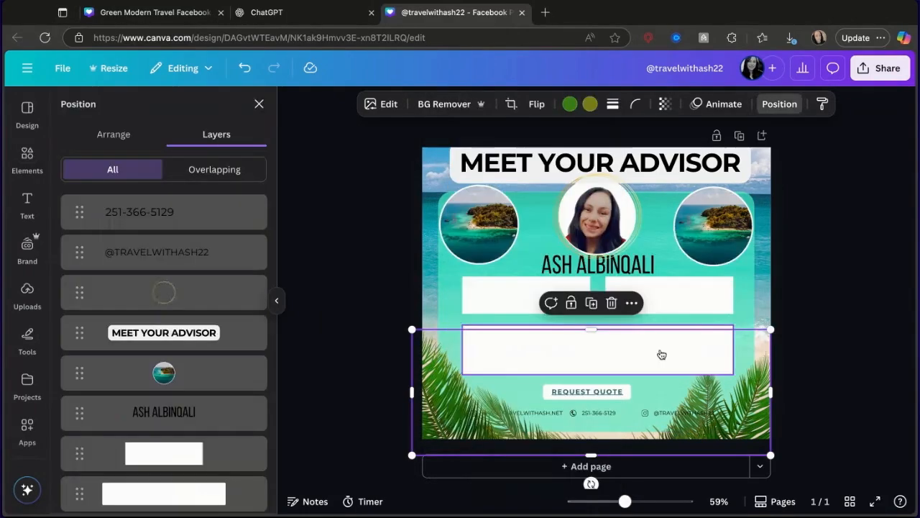
scroll(167, 397, "down", 2)
scroll(168, 397, "down", 3)
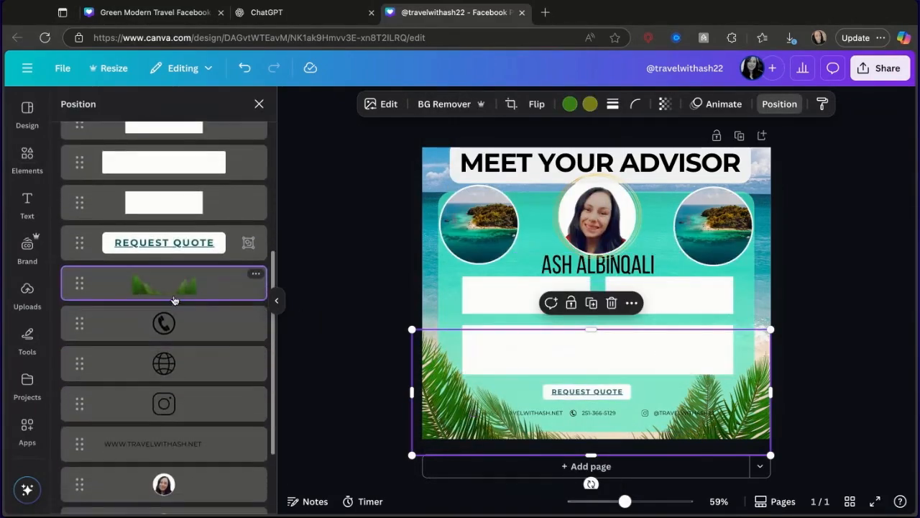
left_click_drag(176, 288, 164, 468)
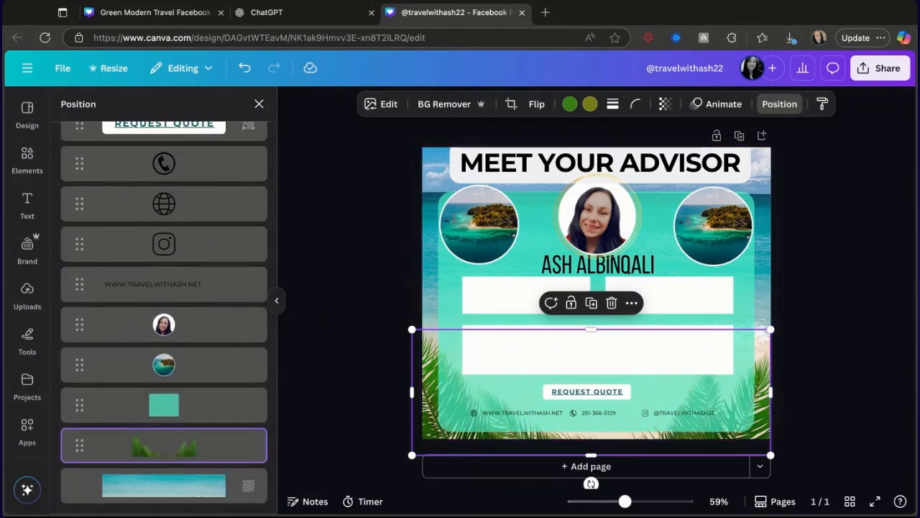
left_click(825, 374)
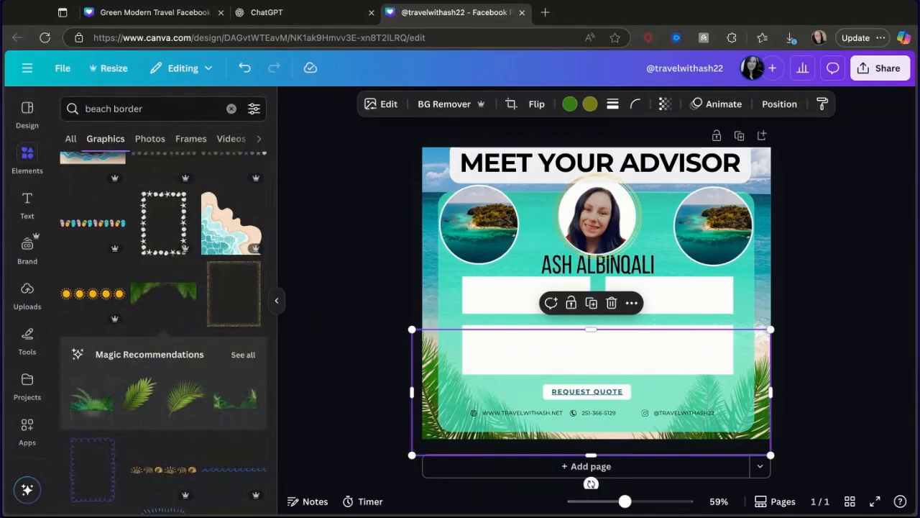
Search the elements for "Cruise" photos and fill the circle frame left of the portrait with the cruise ship under palm leaves.
left_click(231, 108)
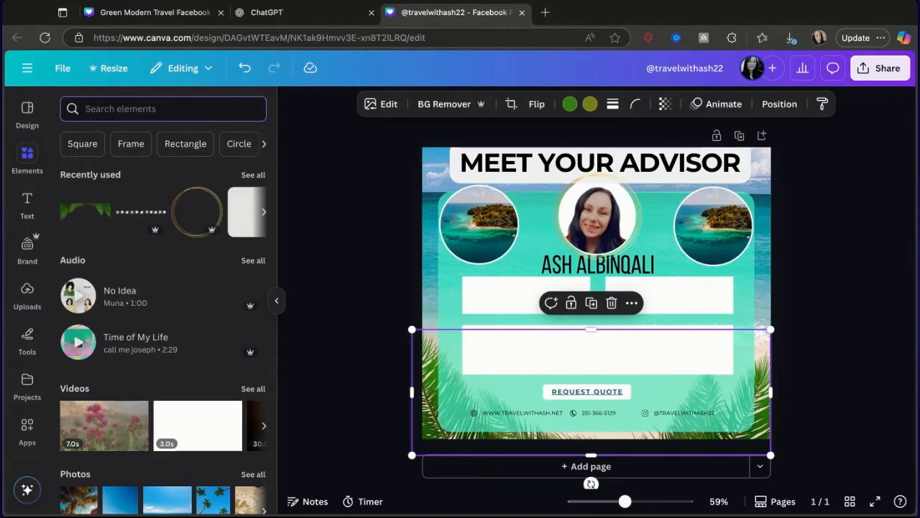
type("Cruise")
key("Return")
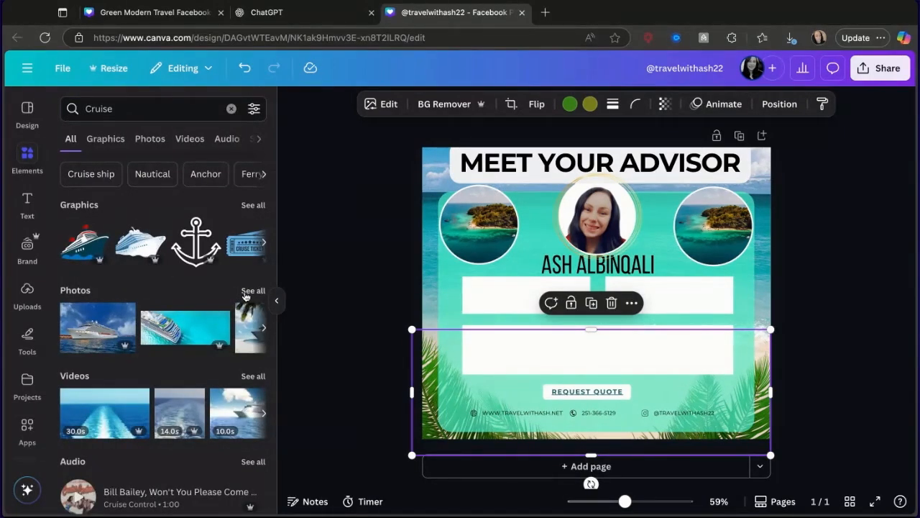
left_click(253, 292)
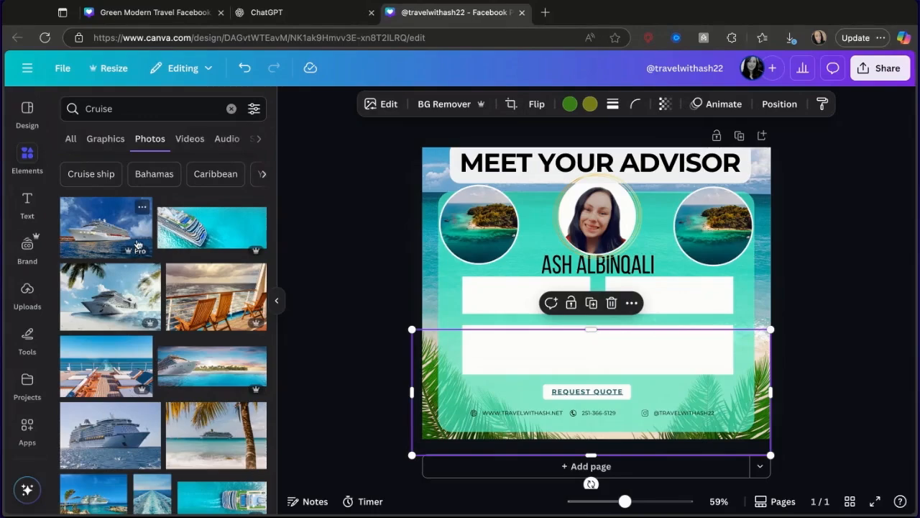
left_click(108, 311)
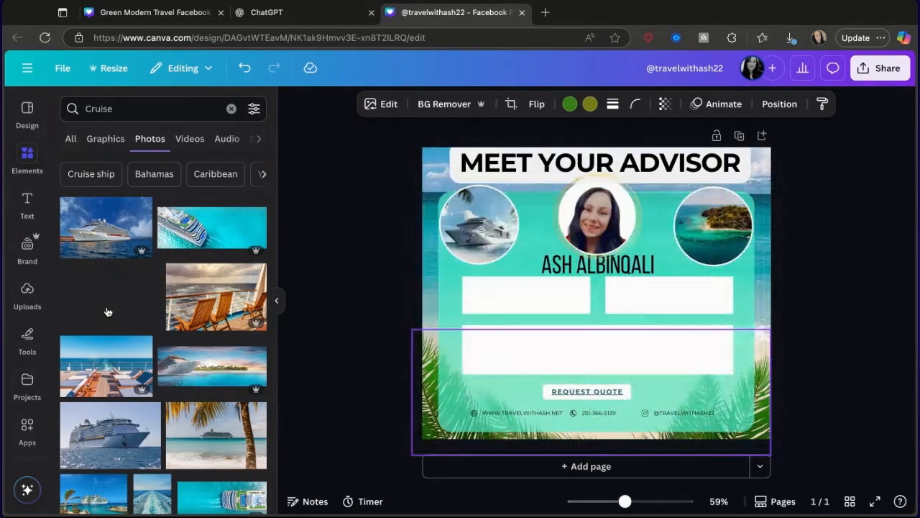
Search the elements for "all inclusive" and show all the matching photos.
left_click(231, 109)
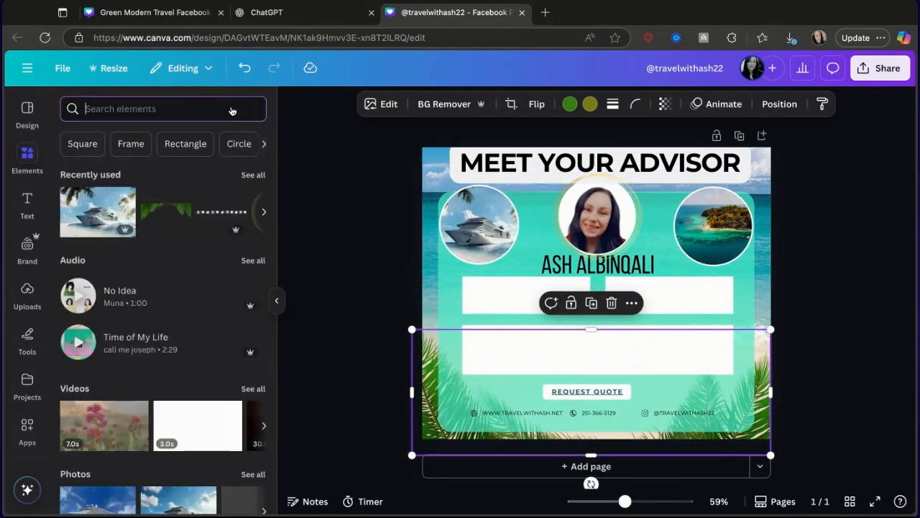
type("all inclui")
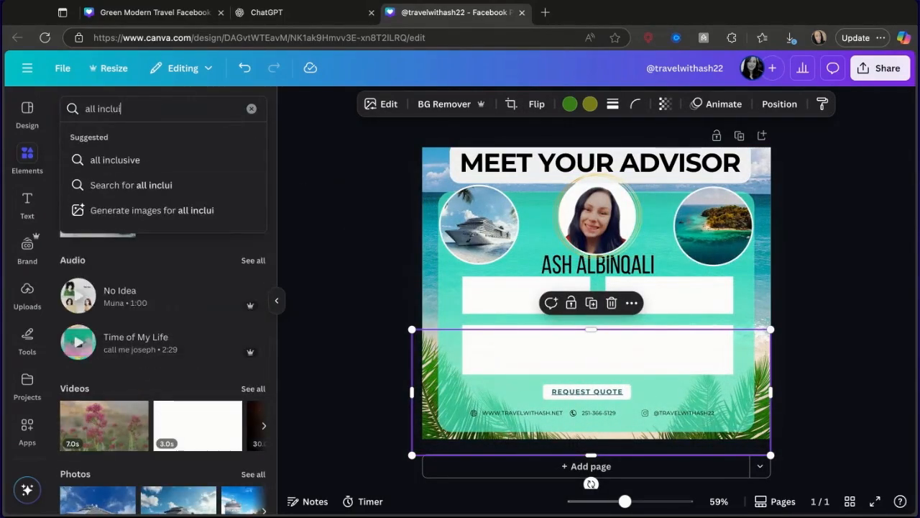
key("BackSpace")
type("sive")
key("Return")
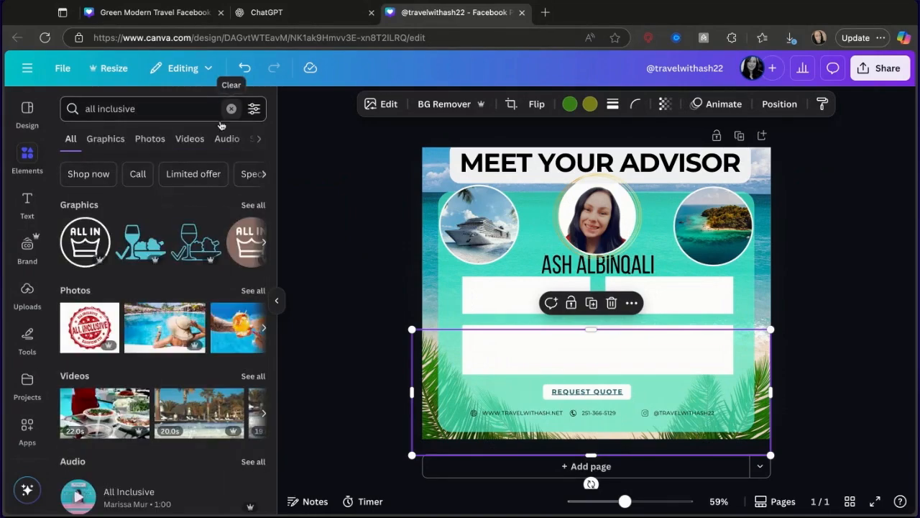
left_click(253, 291)
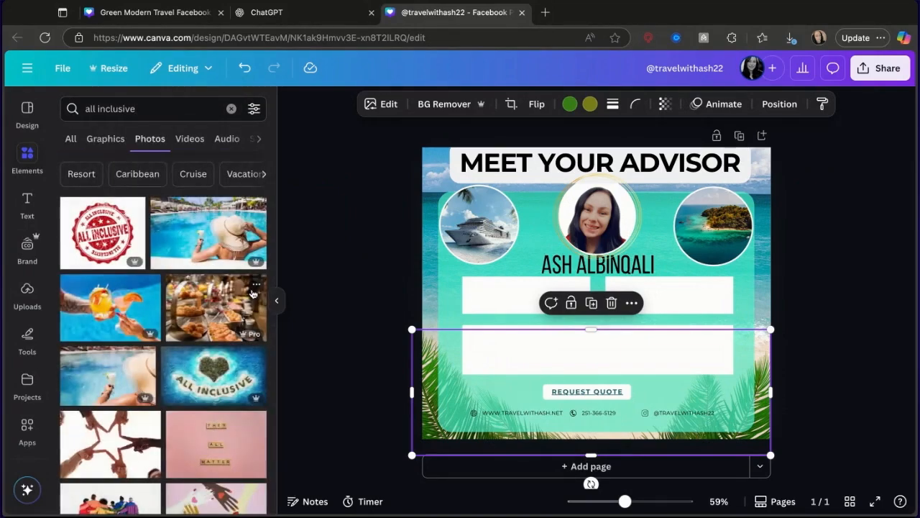
Try the heart-shaped island "All Inclusive" photo in the circle frame right of the portrait.
scroll(168, 397, "down", 2)
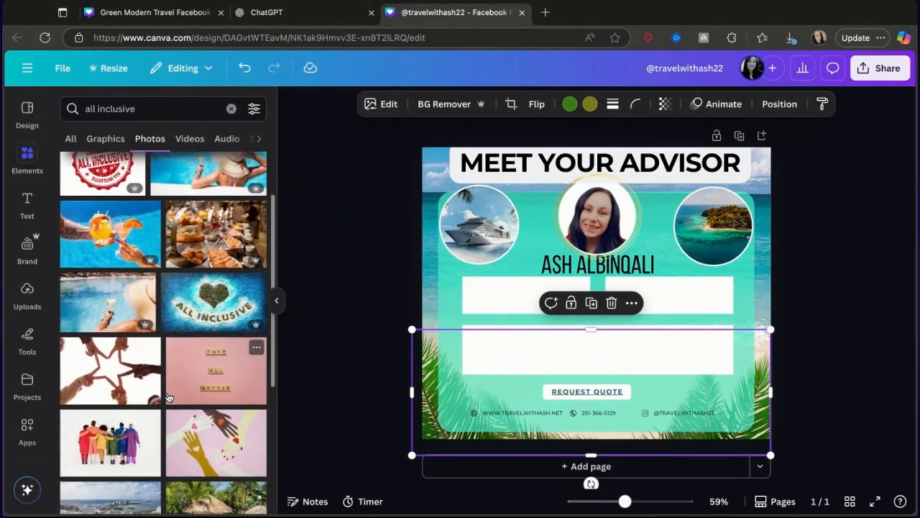
left_click_drag(194, 294, 708, 221)
left_click(757, 272)
left_click(726, 243)
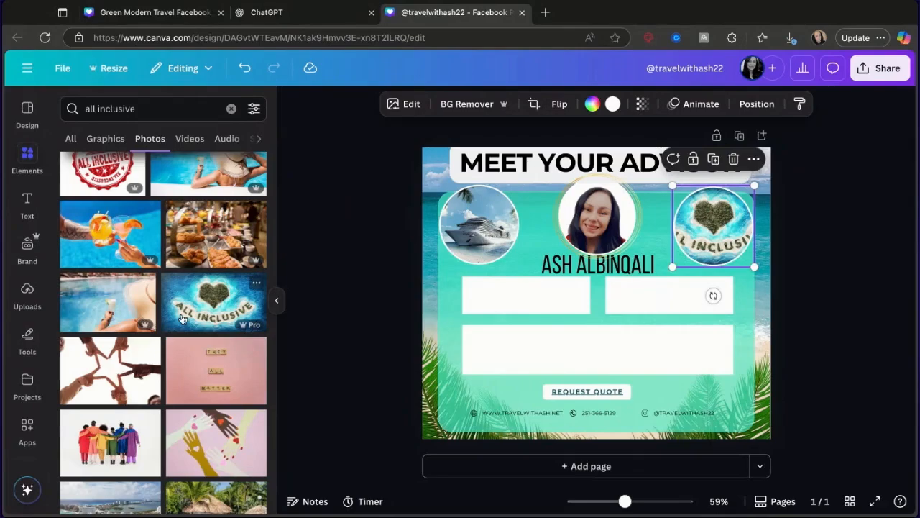
Replace the photo in the right circle frame with the aerial view of a beachfront resort.
scroll(170, 330, "down", 5)
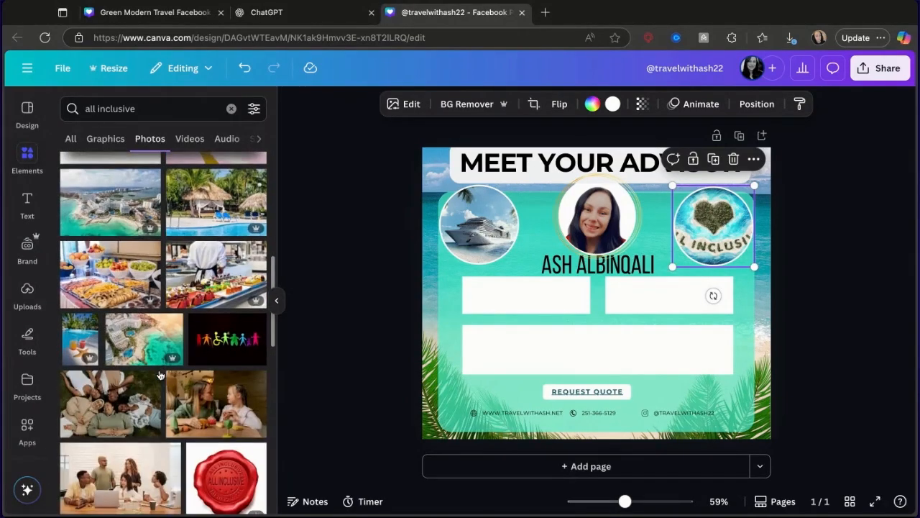
left_click(144, 335)
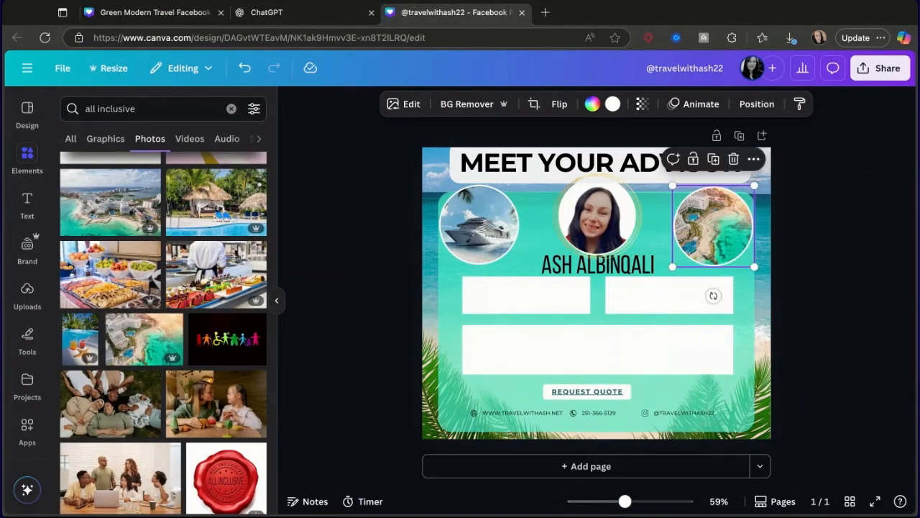
left_click(856, 225)
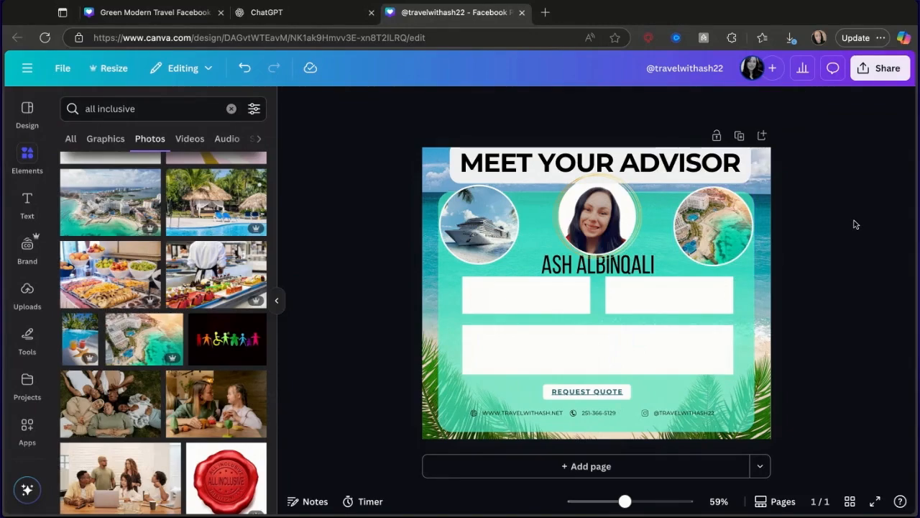
Shift the three white bio boxes and the advisor's name slightly down to leave more room below the portrait.
left_click(630, 214)
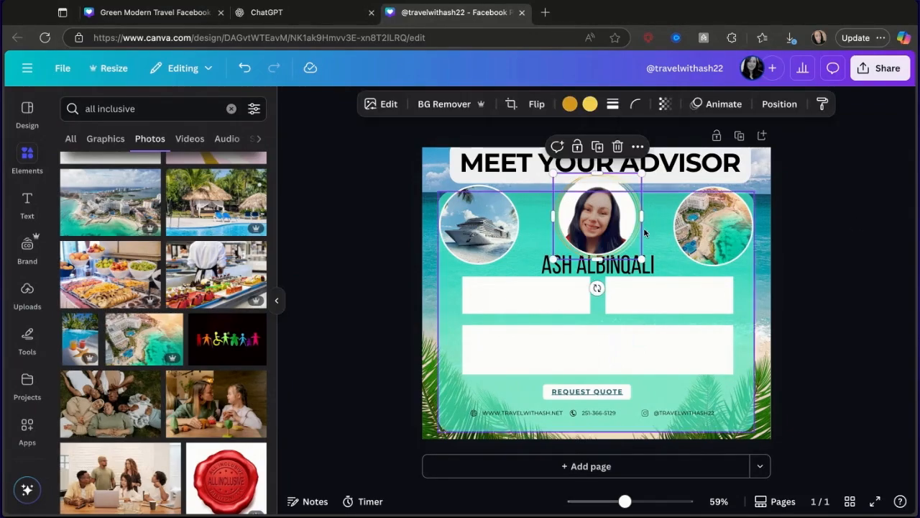
left_click(640, 272)
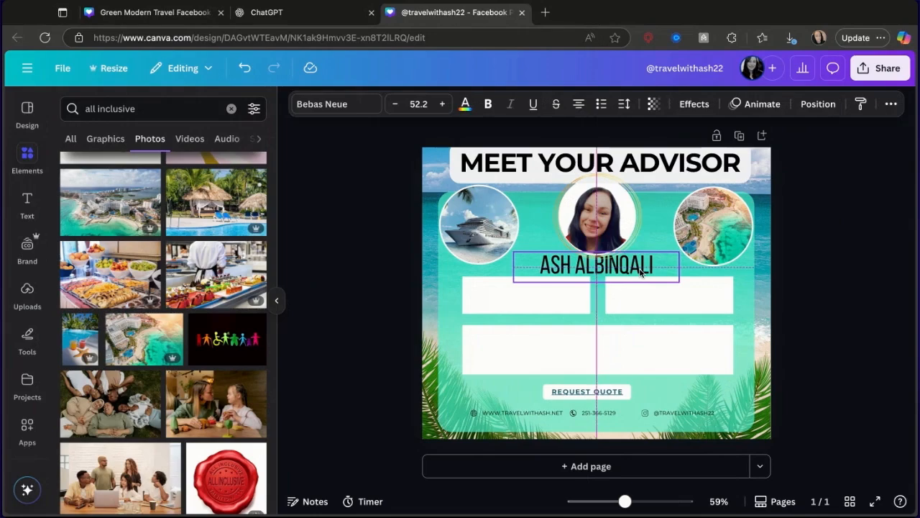
left_click(611, 345)
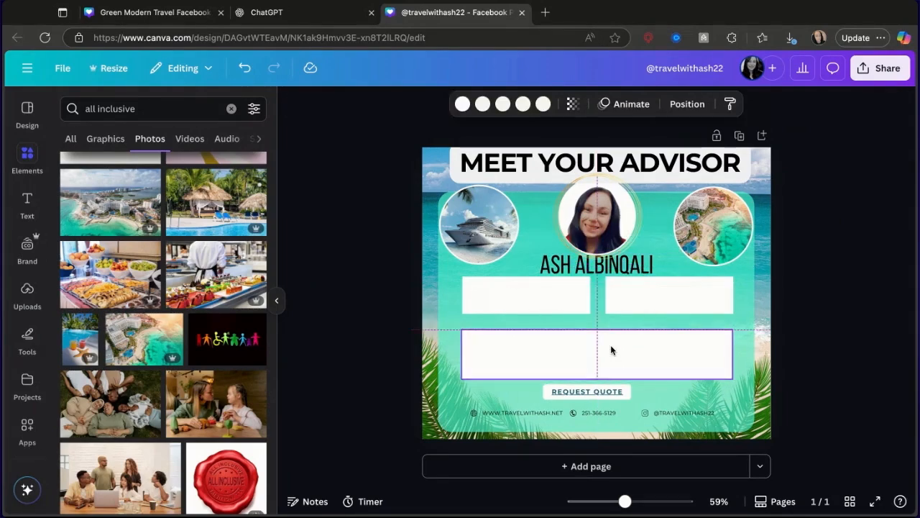
left_click_drag(659, 289, 659, 299)
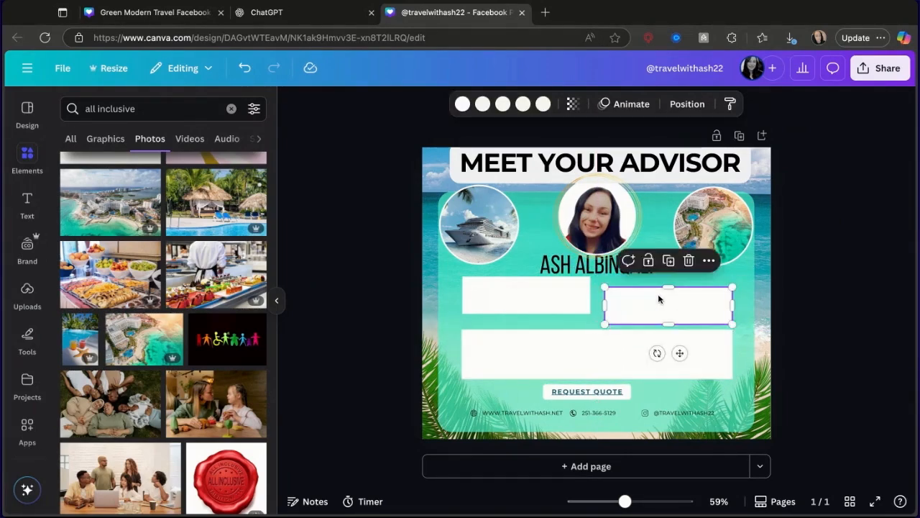
left_click_drag(534, 280, 534, 292)
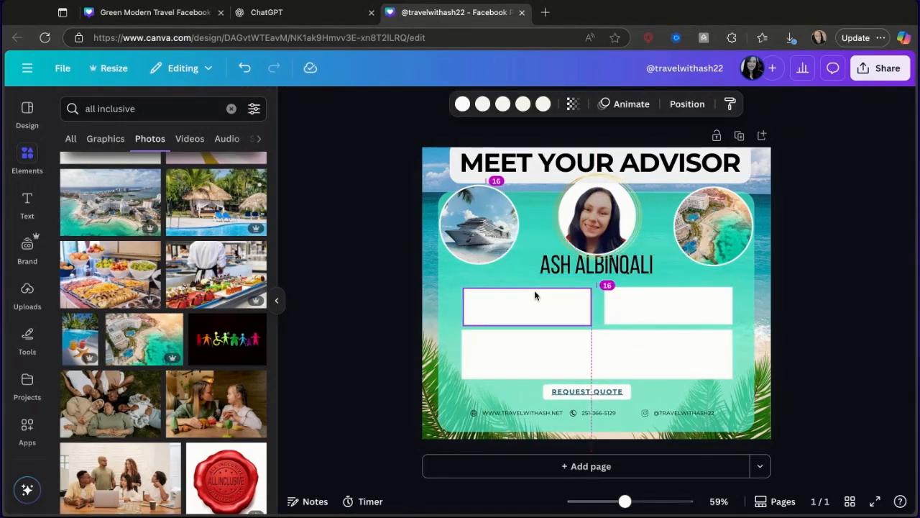
left_click_drag(622, 266, 622, 276)
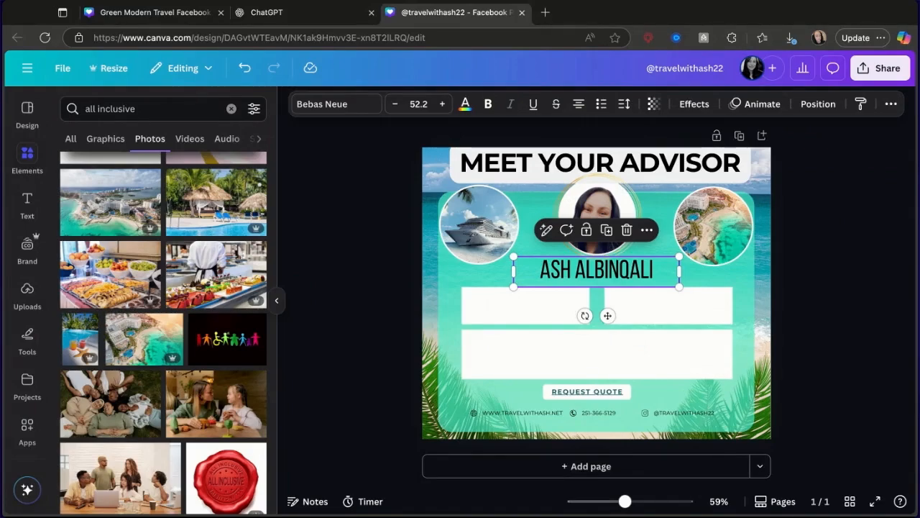
Switch to ChatGPT and begin a prompt reading "I need 3 part about me and what I do".
left_click(297, 10)
type("I need")
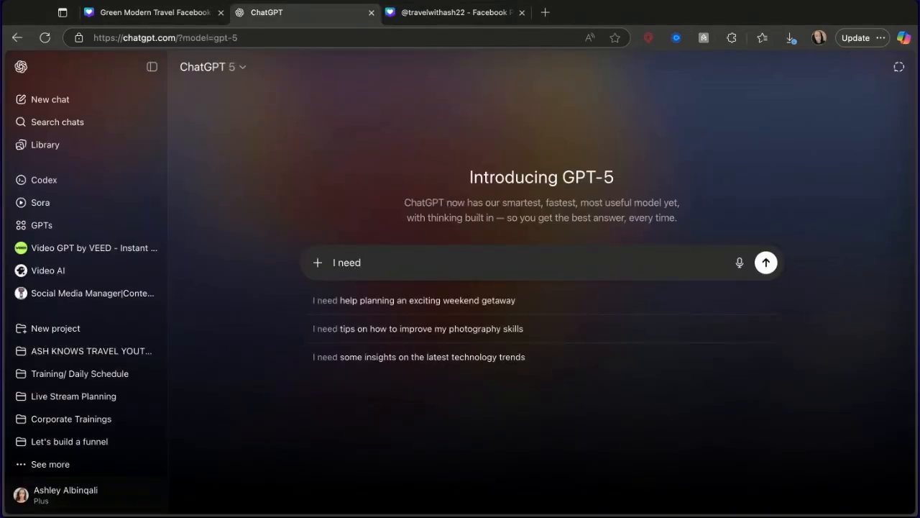
type(" 3 part")
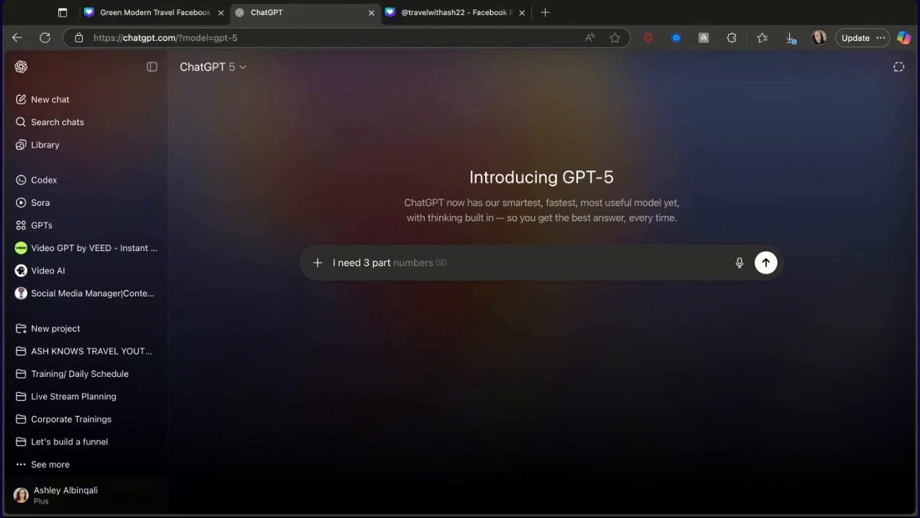
type(" about me and what I do ")
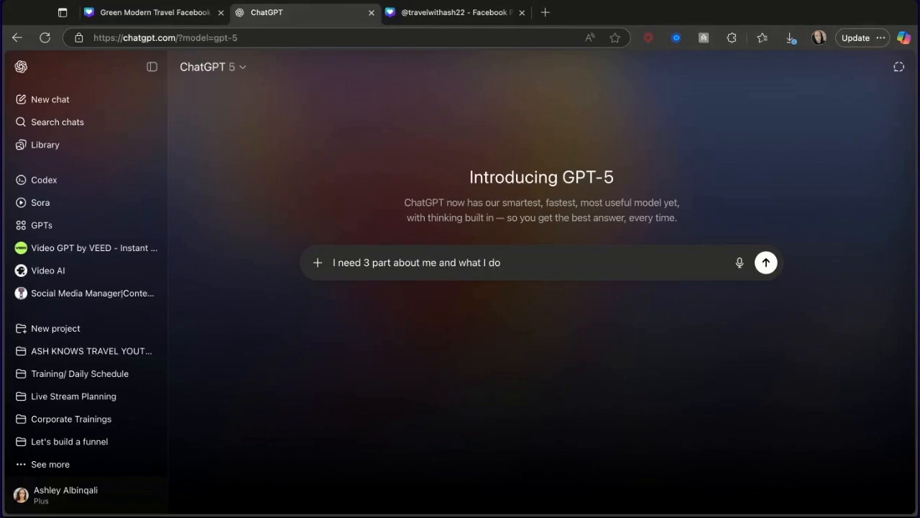
Extend the prompt to ask for text similar to a sample, with one sentence in each of the first 2 parts and 3 sentences in the last.
type(": I need")
key("BackSpace")
key("BackSpace")
key("BackSpace")
key("BackSpace")
type("I need it to look kind of ")
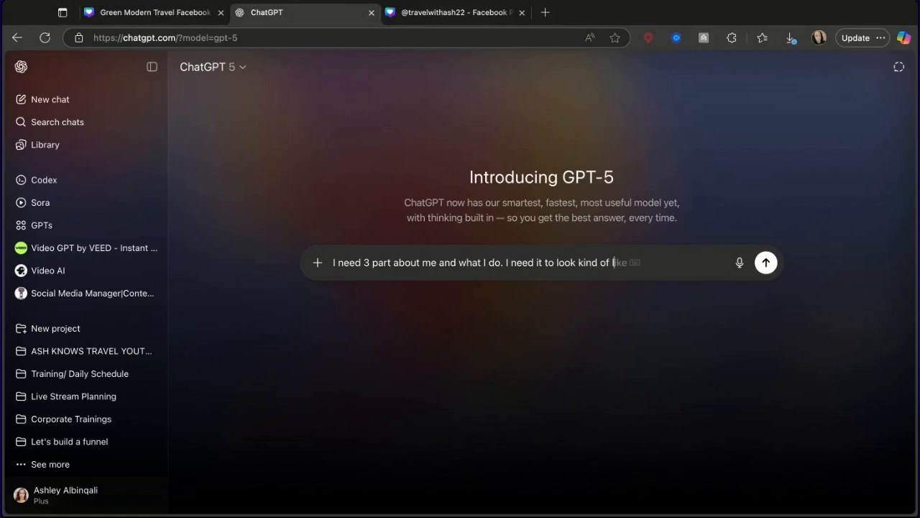
type("like this but the first ")
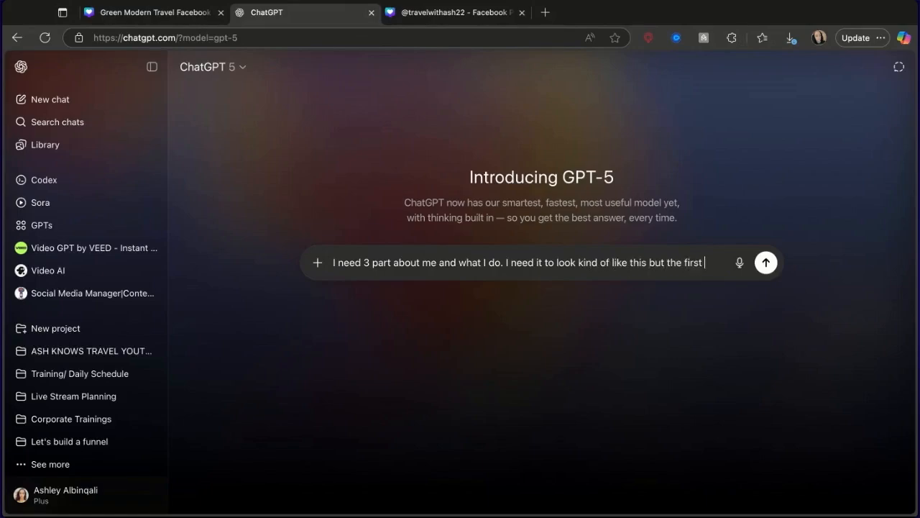
type("2 parts on")
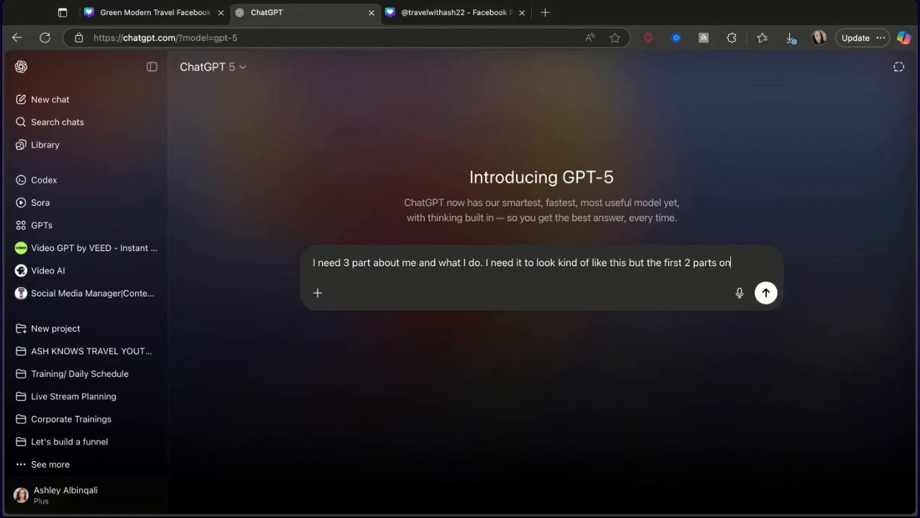
type("ly have 1 sen")
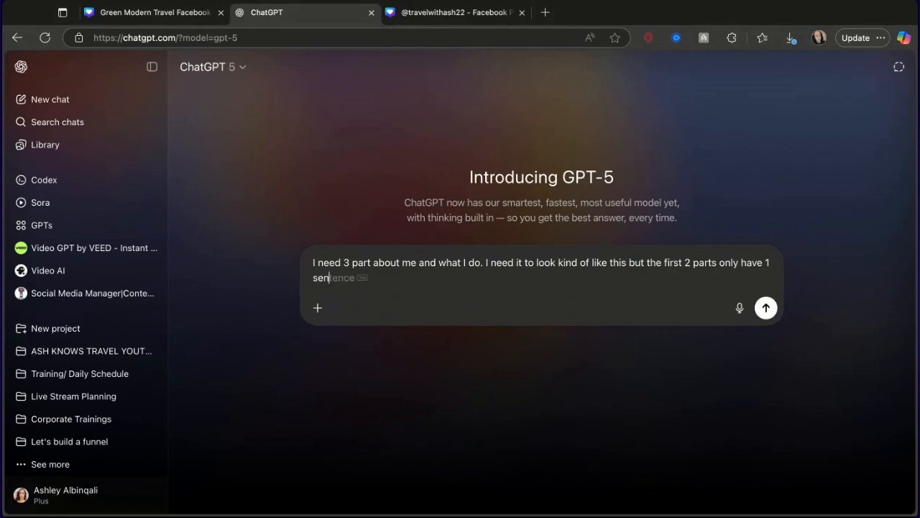
type("tente and the last part as")
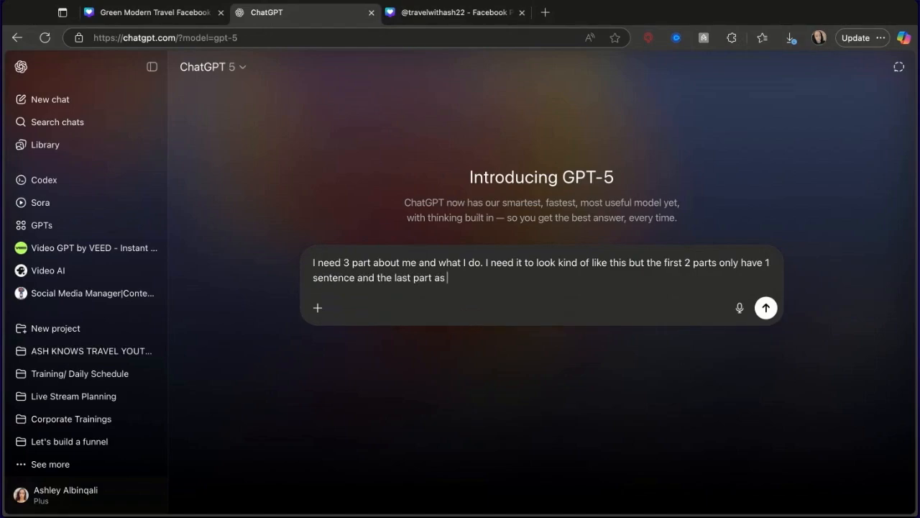
type(" 3 sentences. but I need i")
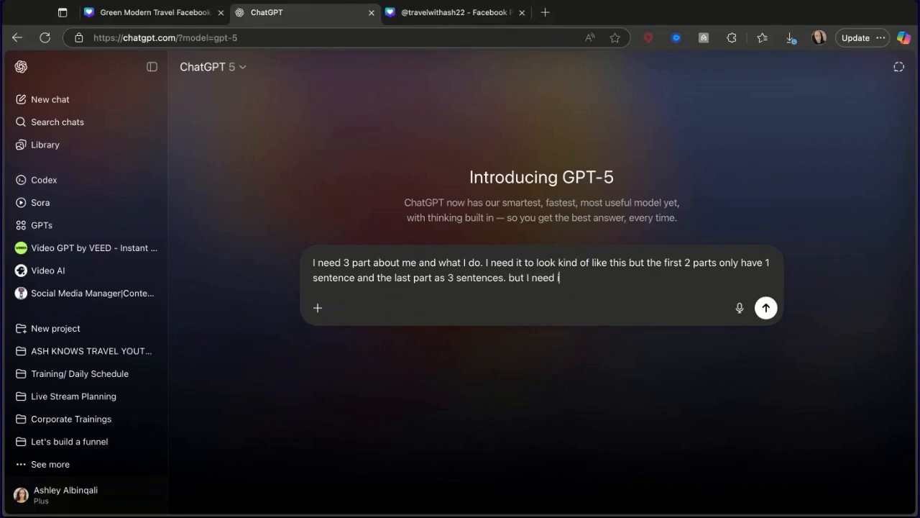
Add to the prompt that the text needs to be concise with packed information.
type("t to consi")
key("BackSpace")
key("BackSpace")
type("cise with")
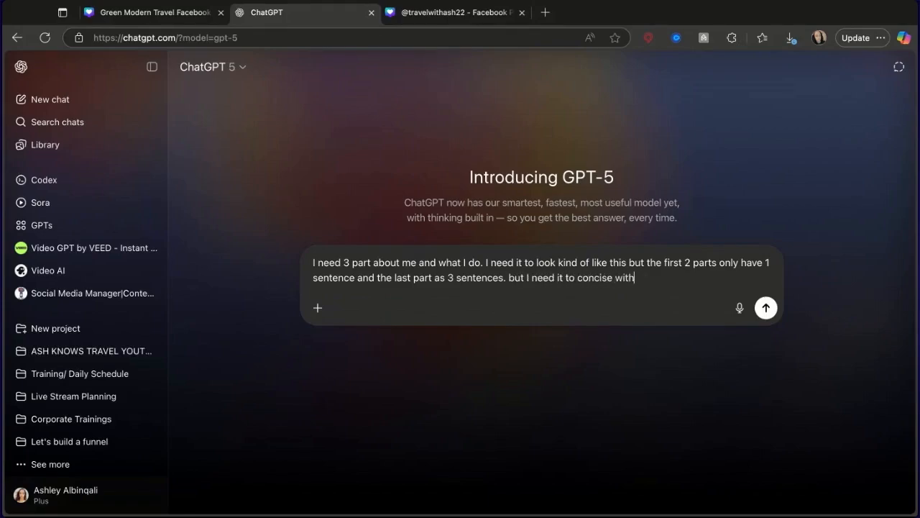
type(" packed info")
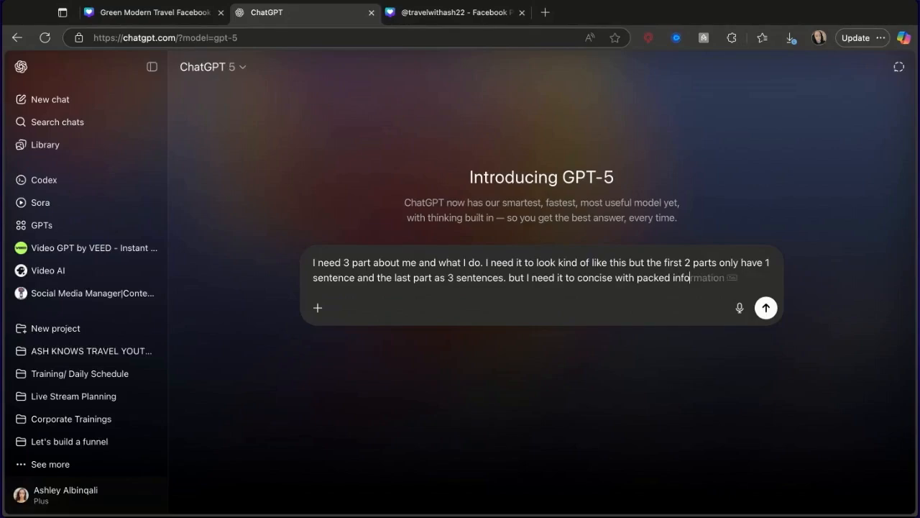
key("Tab")
type(".")
Copy the "Through Travel With Ash, I specialize in..." text from the older Canva travel design and paste it at the end of the ChatGPT prompt.
left_click(180, 12)
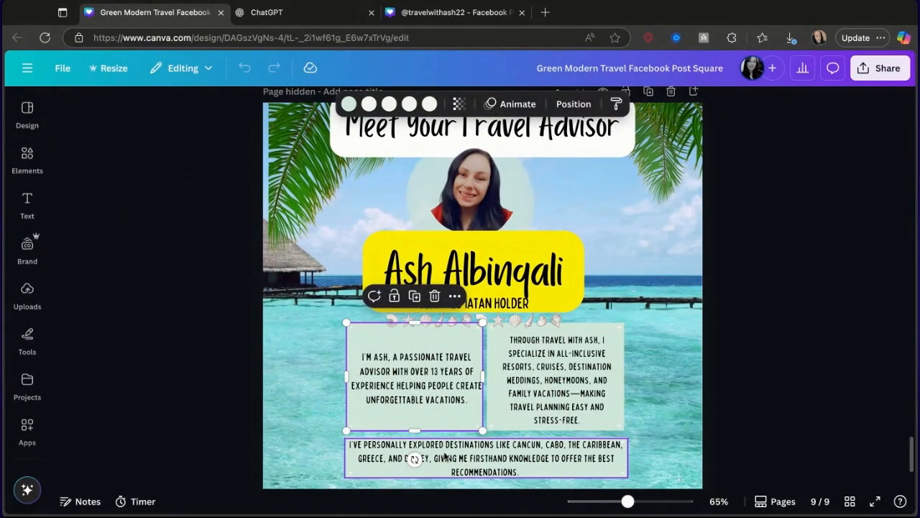
left_click(538, 375)
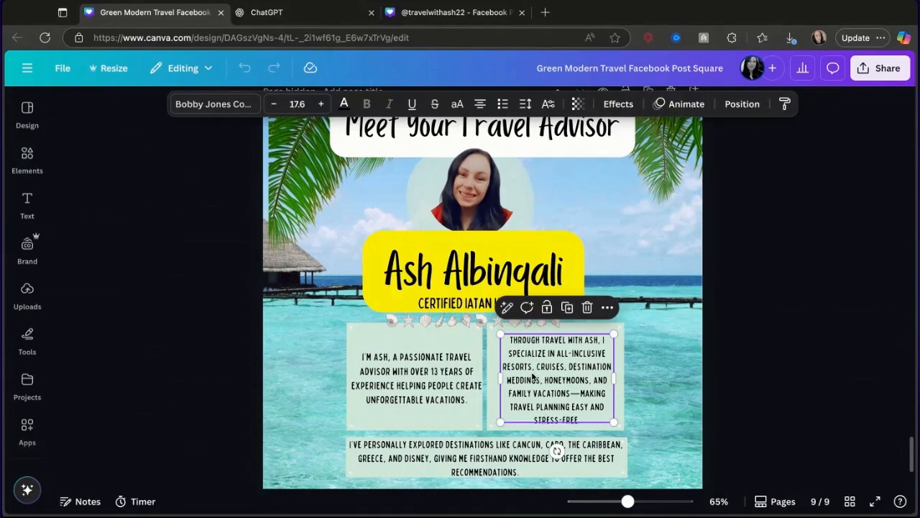
left_click(301, 12)
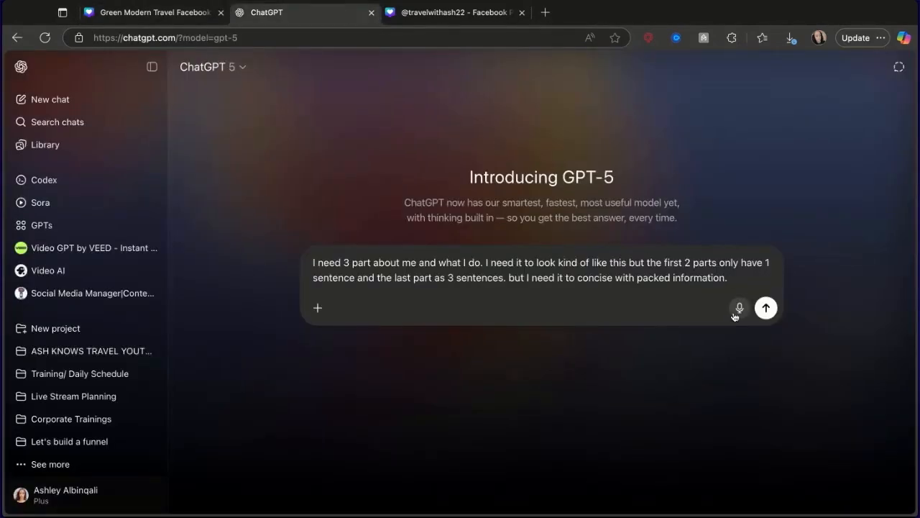
type("Through Travel With Ash, I specialize in all-inclusive resorts, cruises, destination weddings, honeymoons, and family vacations—making travel planning easy and stress-free.")
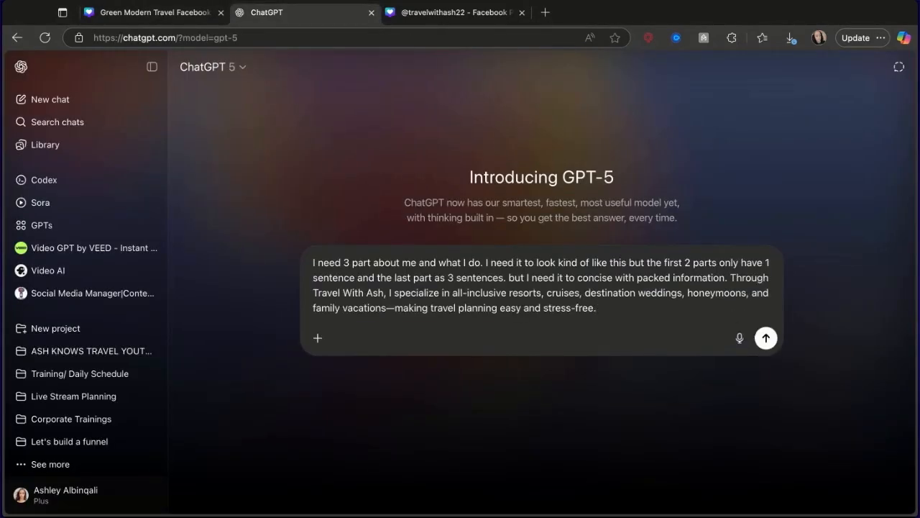
Label the pasted sample text "Old version:" and submit the prompt.
left_click(731, 276)
type("Old version")
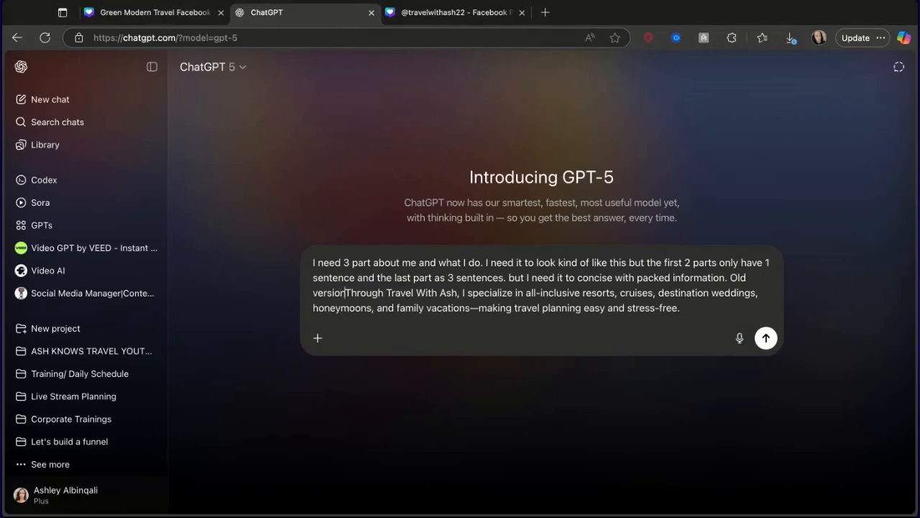
type(": x")
key("BackSpace")
key("Return")
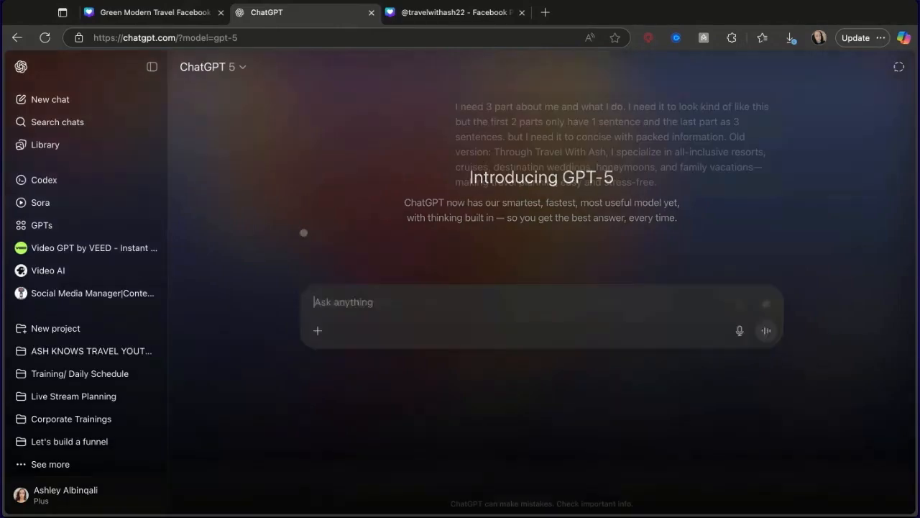
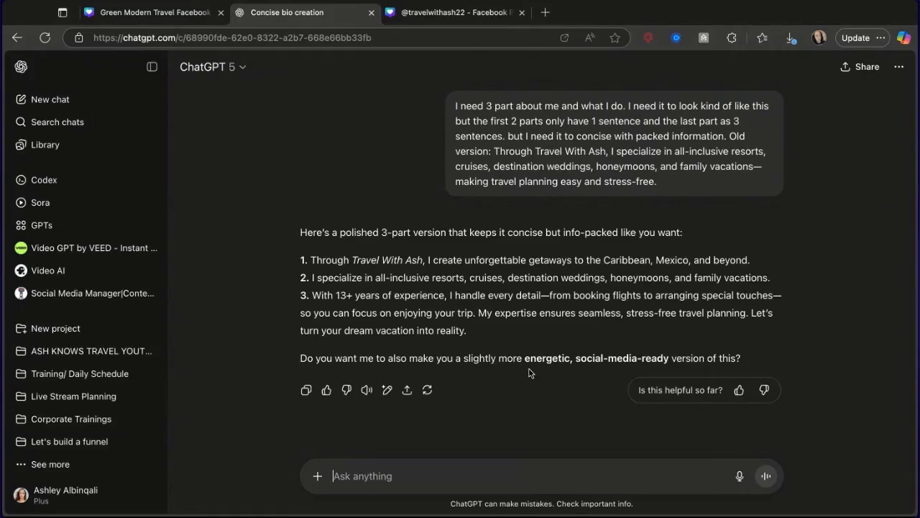
Reply "um yes" to accept ChatGPT's offer of a more energetic, social-media-ready version.
left_click(489, 472)
type("u")
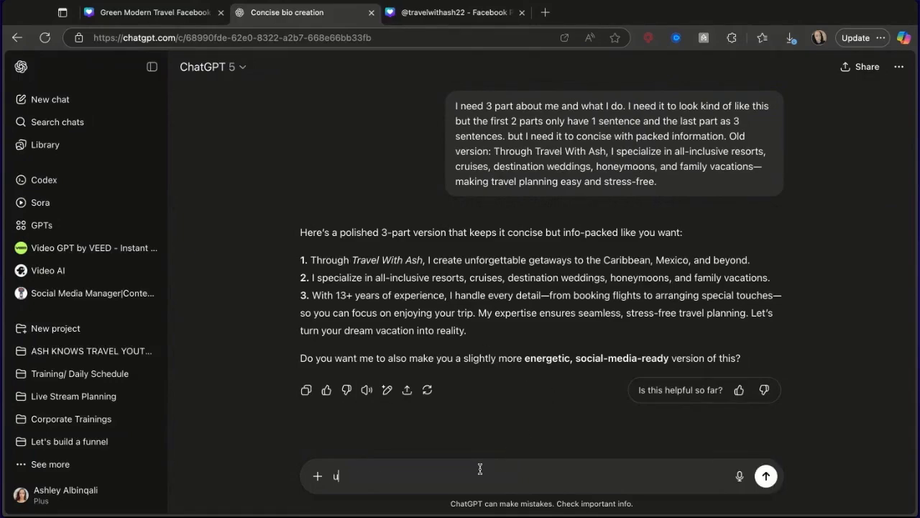
type("m yes")
key("Return")
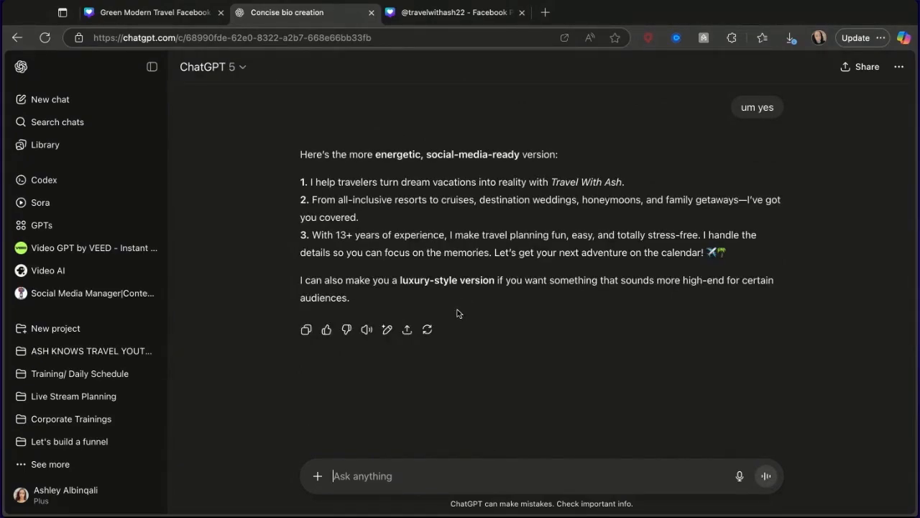
Copy part 1 of ChatGPT's first answer, "Through Travel With Ash, I create unforgettable getaways to the Caribbean, Mexico, and beyond.".
scroll(414, 176, "up", 5)
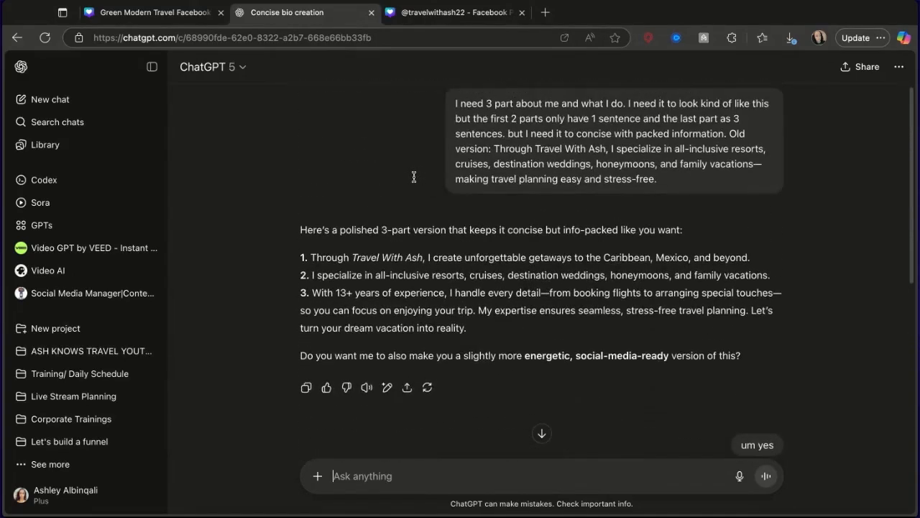
triple_click(312, 259)
key("ctrl+c")
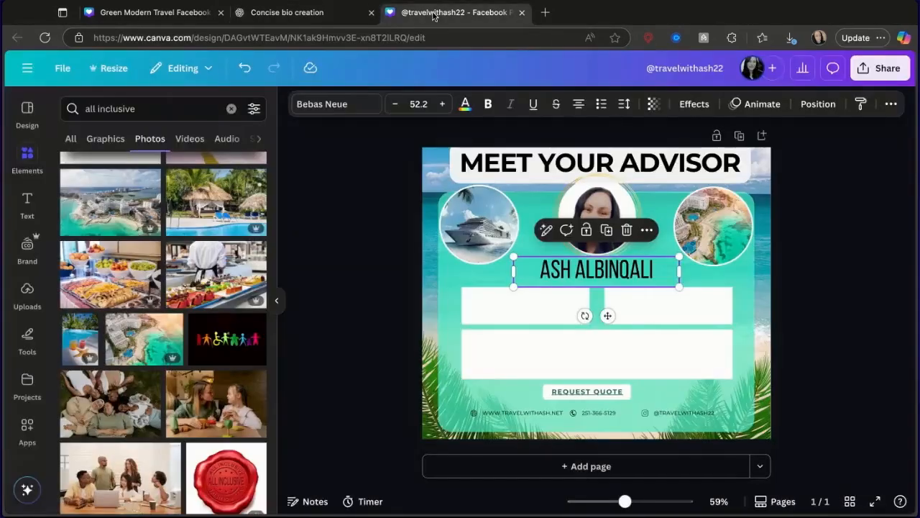
In Canva's Meet Your Advisor post, add a subheading over the left white bio box and replace its text with the copied sentence.
left_click(453, 12)
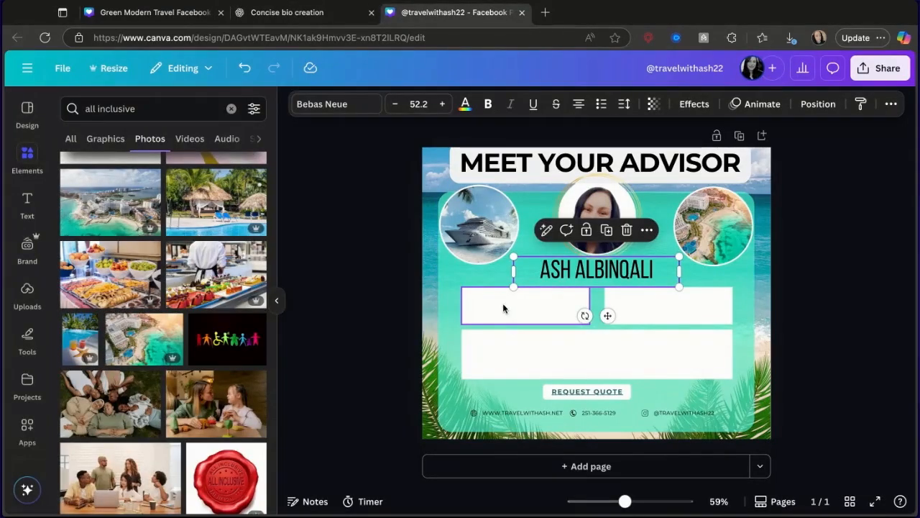
left_click(22, 207)
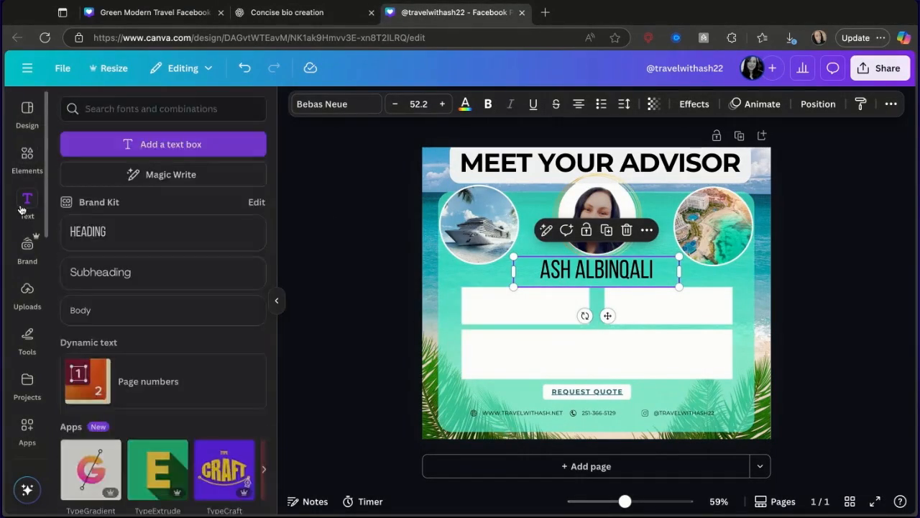
left_click(124, 268)
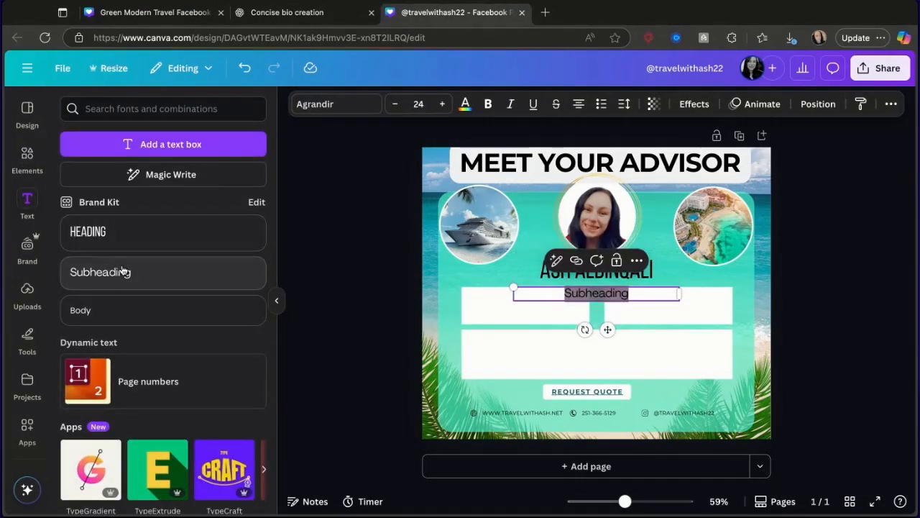
left_click_drag(607, 329, 531, 340)
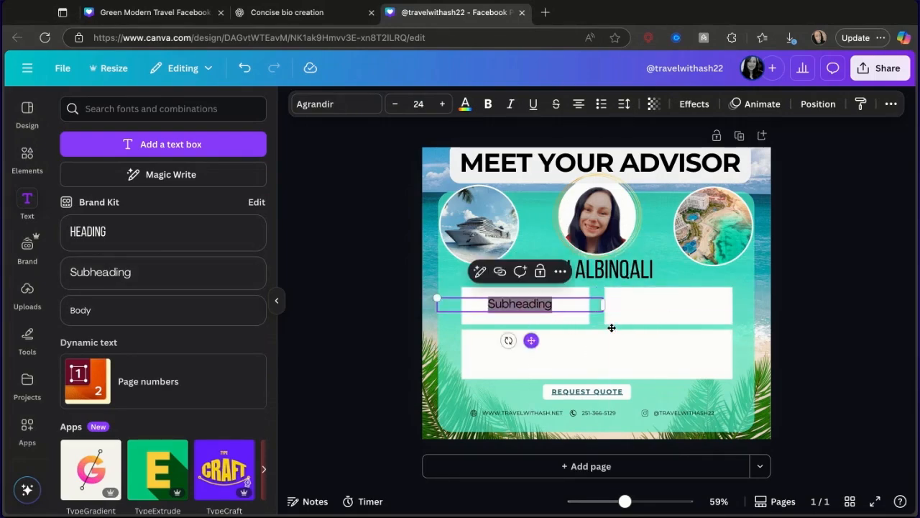
left_click(555, 305)
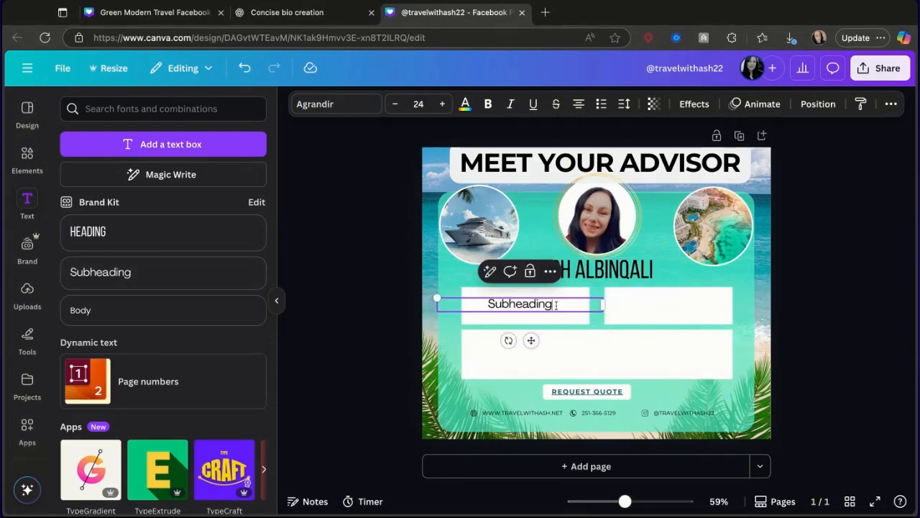
key("ctrl+a")
key("ctrl+v")
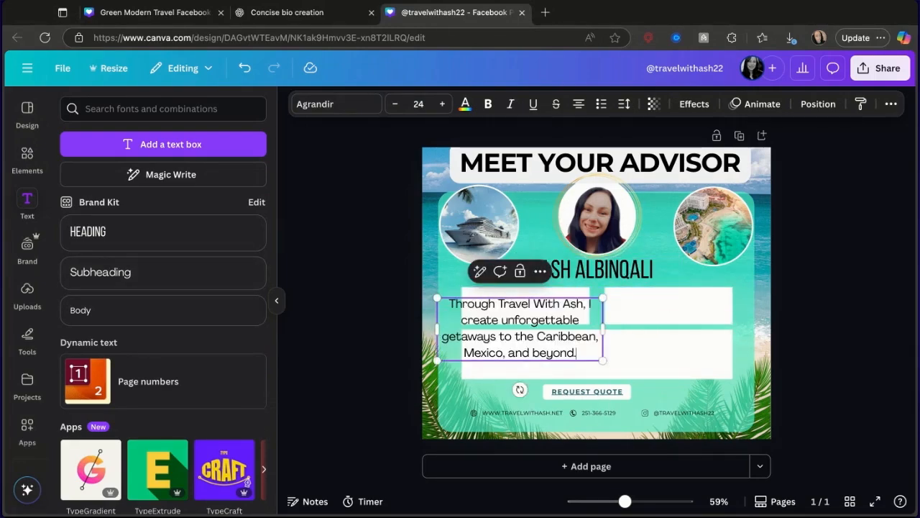
Shrink the bio sentence to font size 14.4 and fit it inside the left white box.
left_click_drag(603, 360, 537, 335)
left_click(575, 345)
left_click_drag(471, 318, 563, 290)
Make "Travel With Ash", "Caribbean" and "Mexico" bold in the left box's bio sentence.
left_click(513, 292)
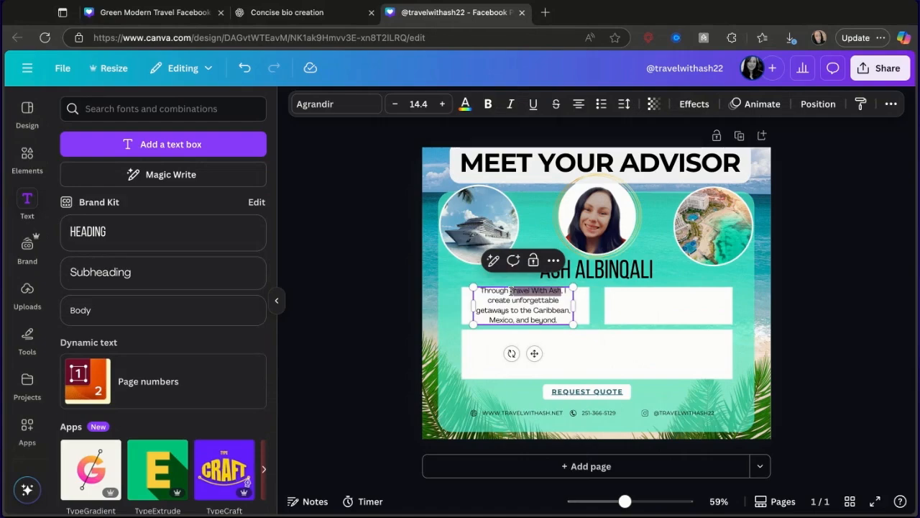
left_click(489, 104)
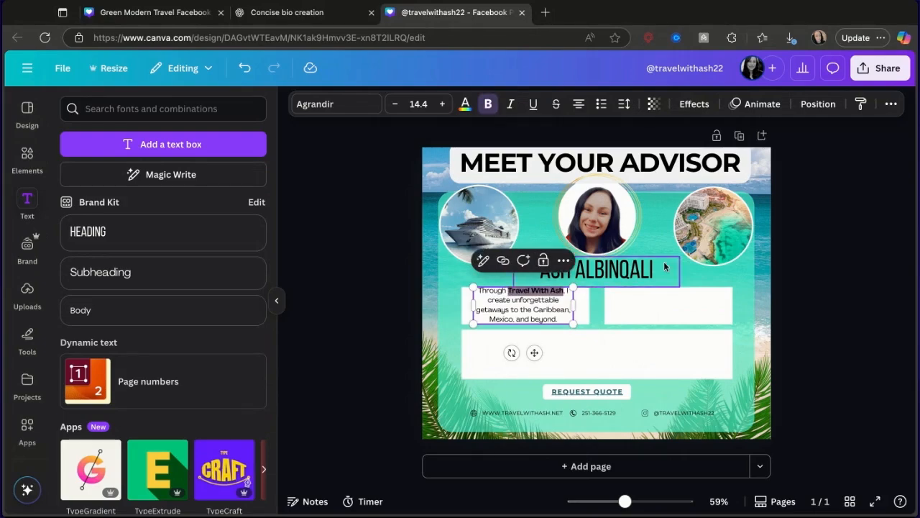
left_click(669, 292)
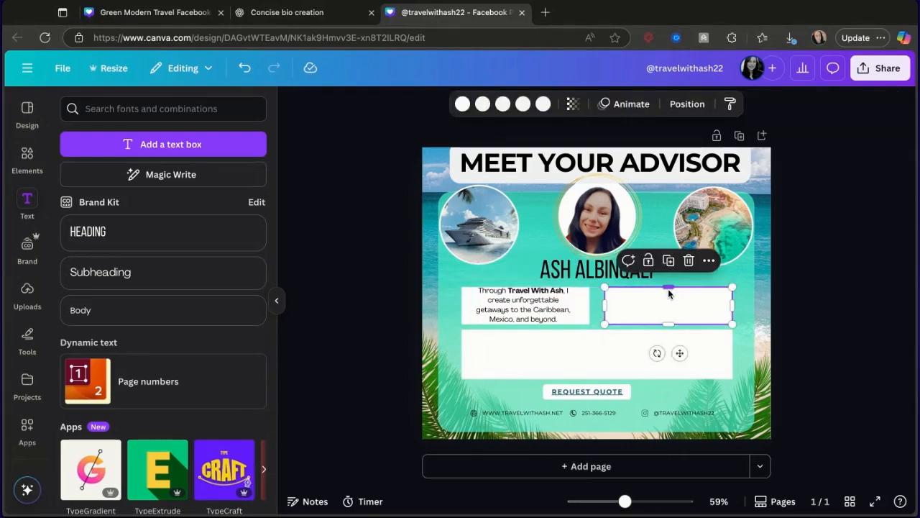
left_click(535, 314)
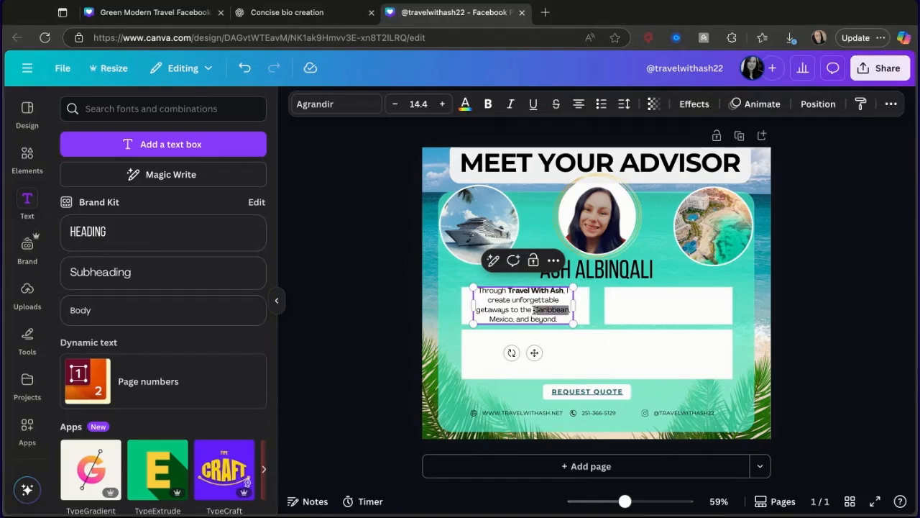
left_click(488, 103)
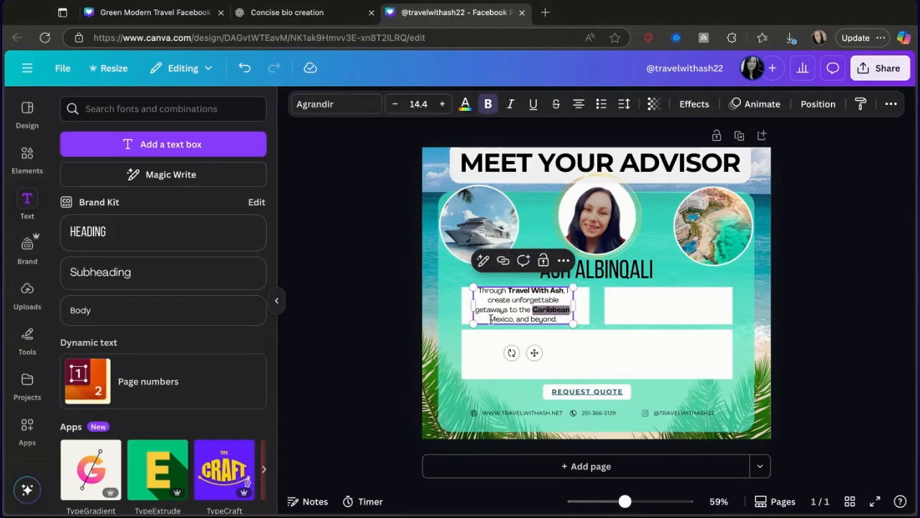
left_click_drag(491, 319, 504, 319)
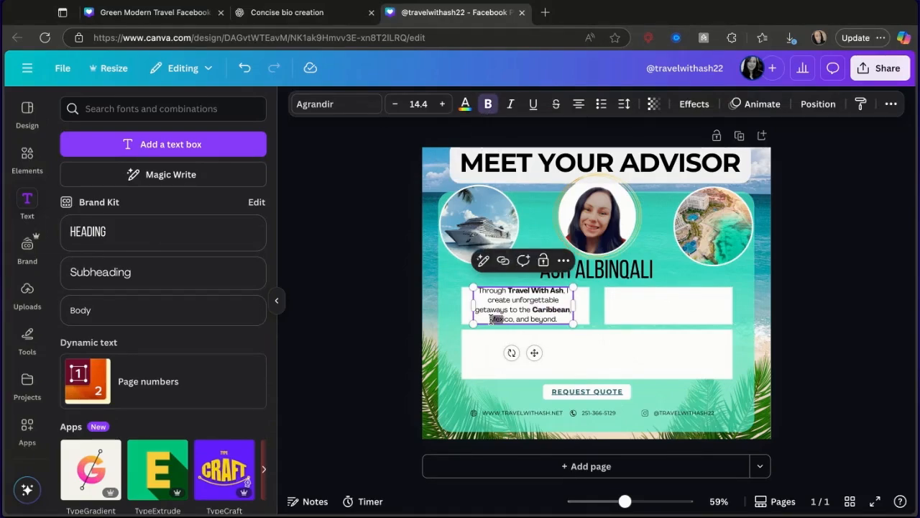
left_click(487, 103)
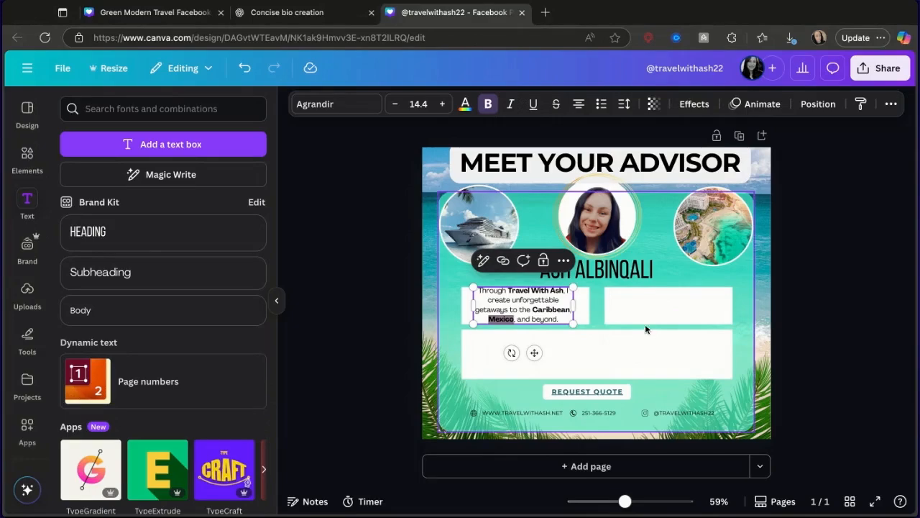
Switch to ChatGPT and copy part 2, "I specialize in all-inclusive resorts, cruises, destination weddings, honeymoons, and family vacations.".
left_click(273, 18)
left_click(335, 289)
left_click_drag(311, 277, 770, 278)
key("ctrl+c")
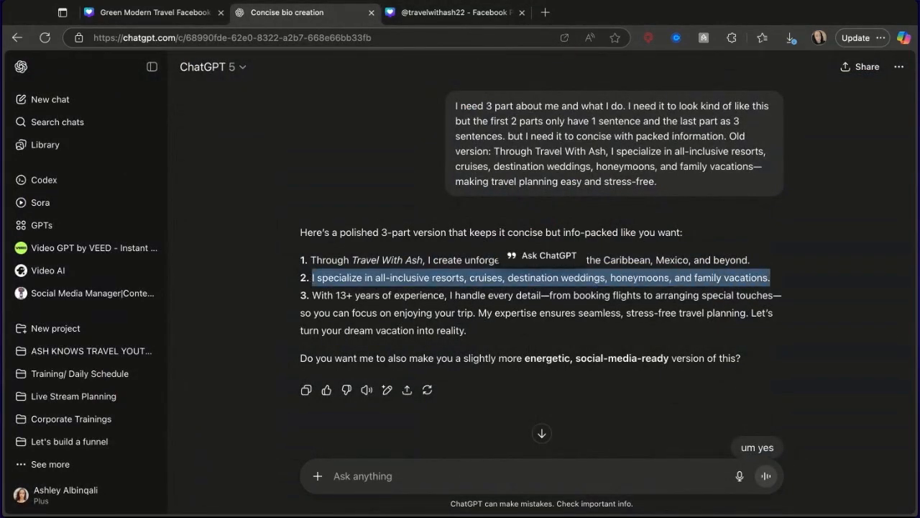
Return to Canva's Meet Your Advisor post, add a subheading for the right white box, and replace its text with the copied sentence.
left_click(147, 13)
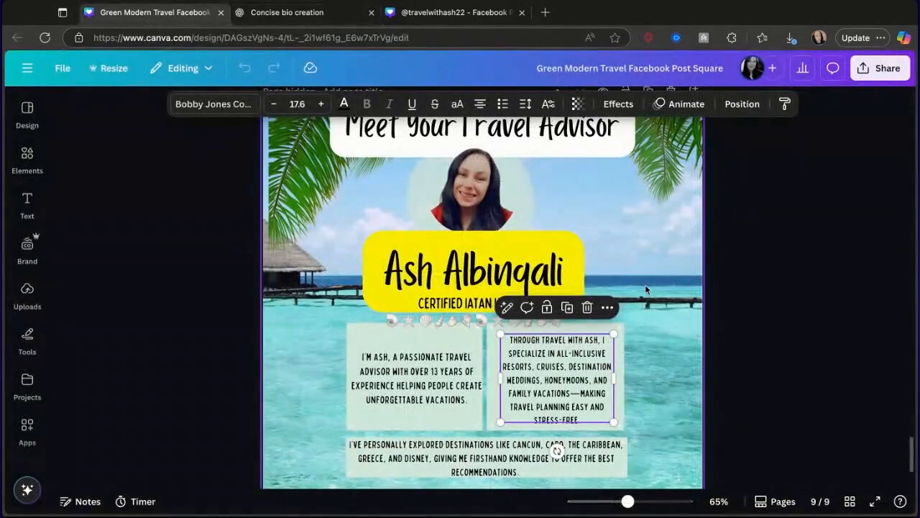
left_click(448, 12)
left_click(682, 311)
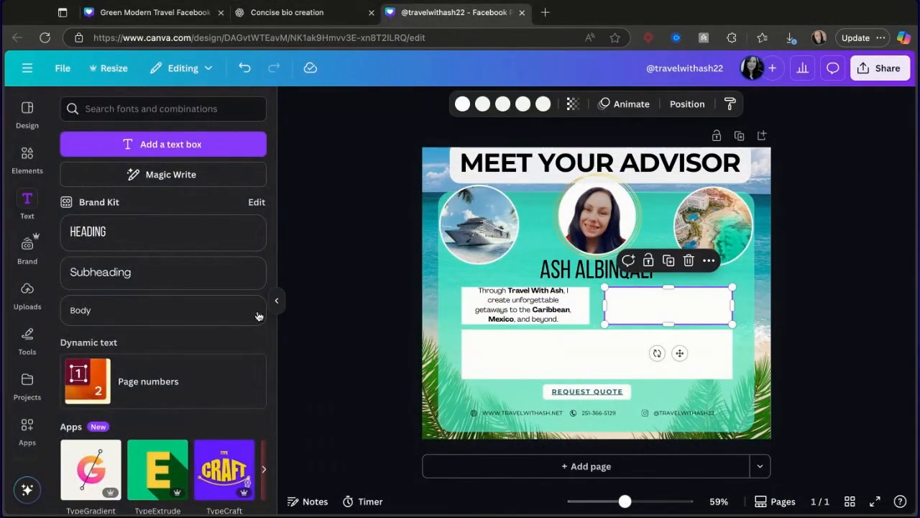
left_click(257, 274)
key("ctrl+v")
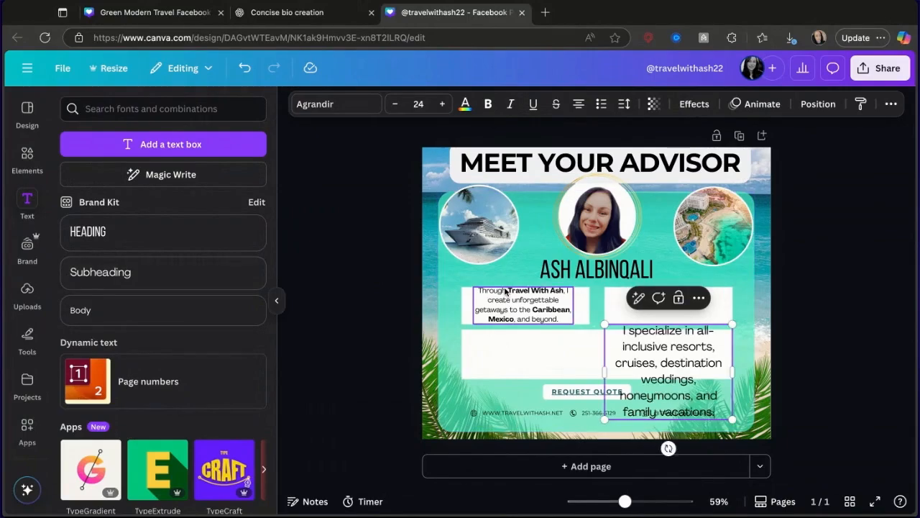
Shrink the specialties sentence to font size 14 and fit it inside the right white box.
left_click(550, 311)
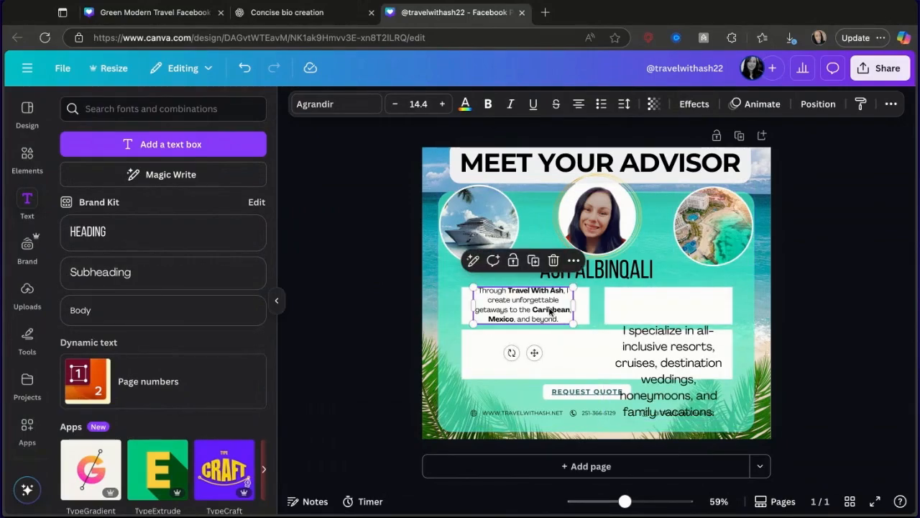
left_click(658, 411)
left_click_drag(730, 418, 680, 381)
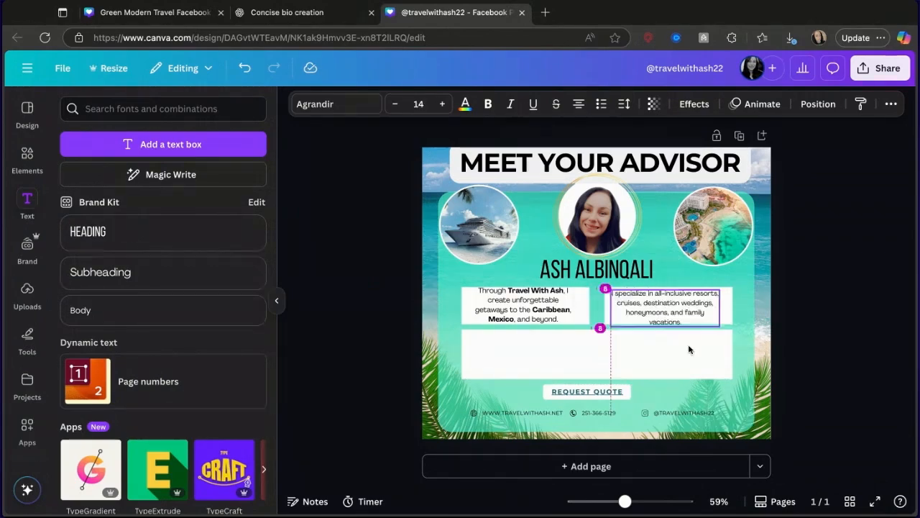
left_click_drag(688, 348, 689, 348)
Make "all-inclusive resorts, cruises, destination weddings, honeymoons" and "family vacations." bold in the right box's sentence.
left_click(668, 289)
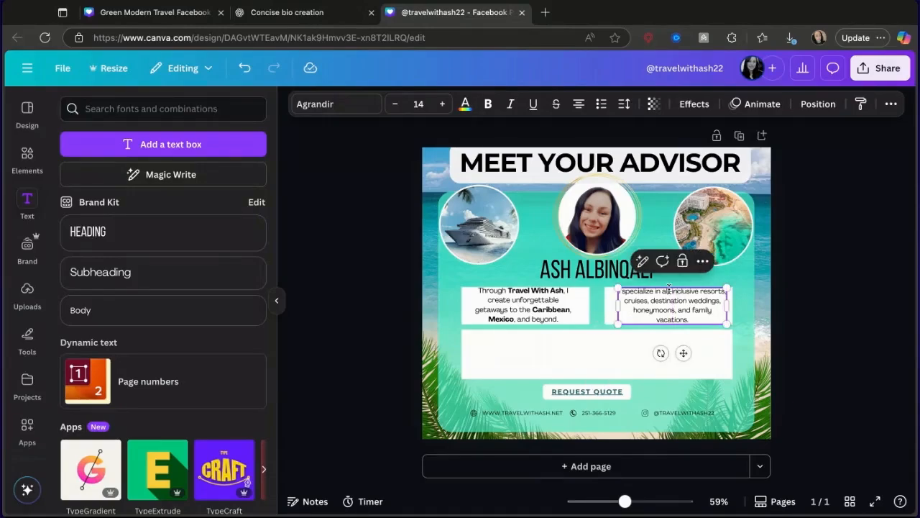
left_click_drag(661, 291, 674, 310)
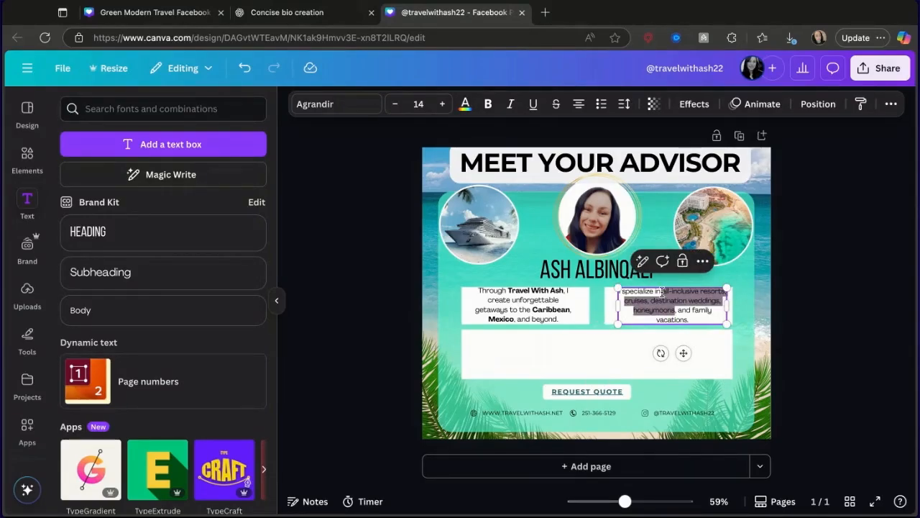
left_click(488, 104)
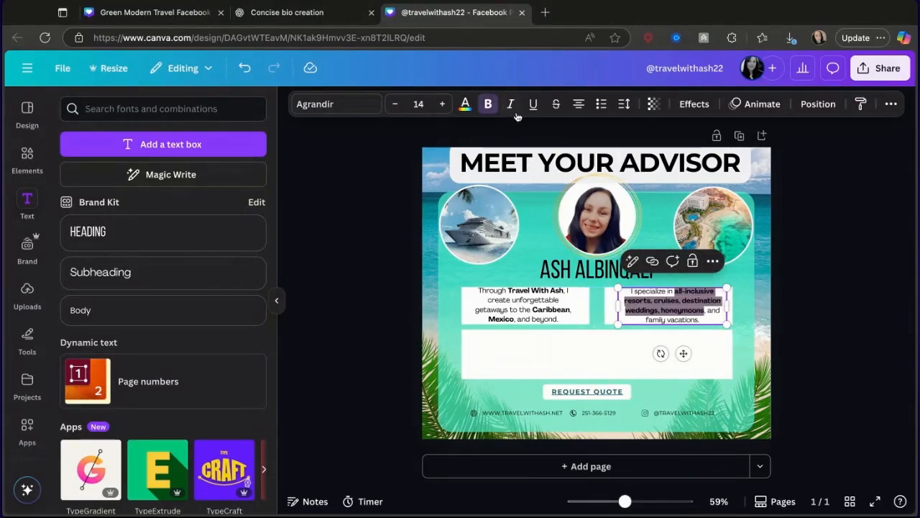
left_click_drag(701, 320, 645, 323)
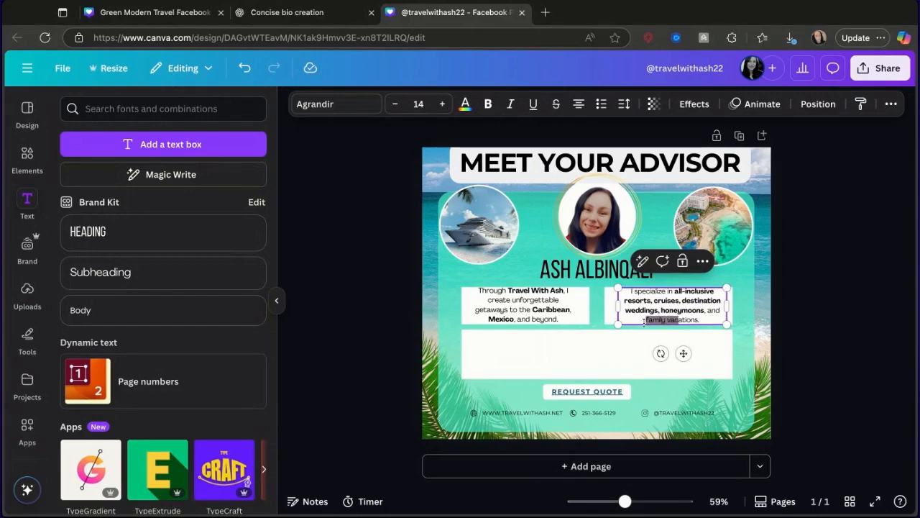
left_click(487, 103)
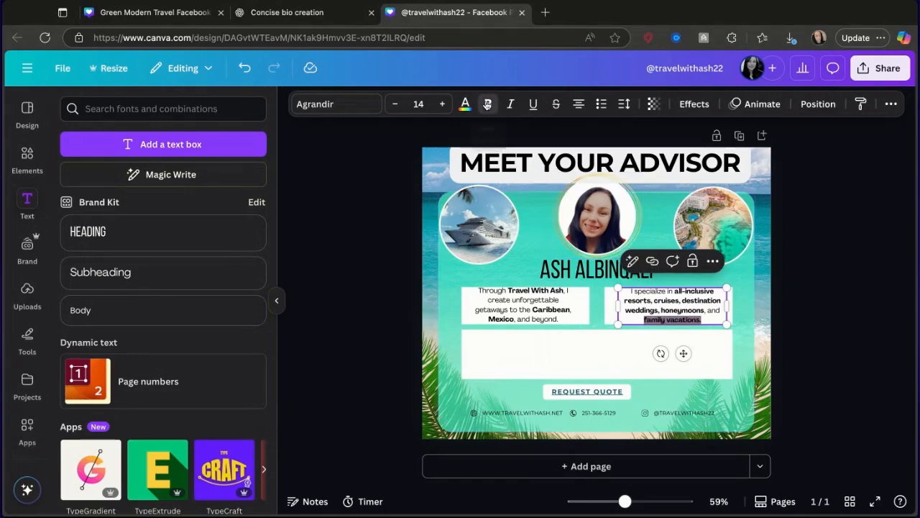
Switch to ChatGPT and copy all of part 3, from "With 13+ years of experience" to "into reality.".
left_click(550, 367)
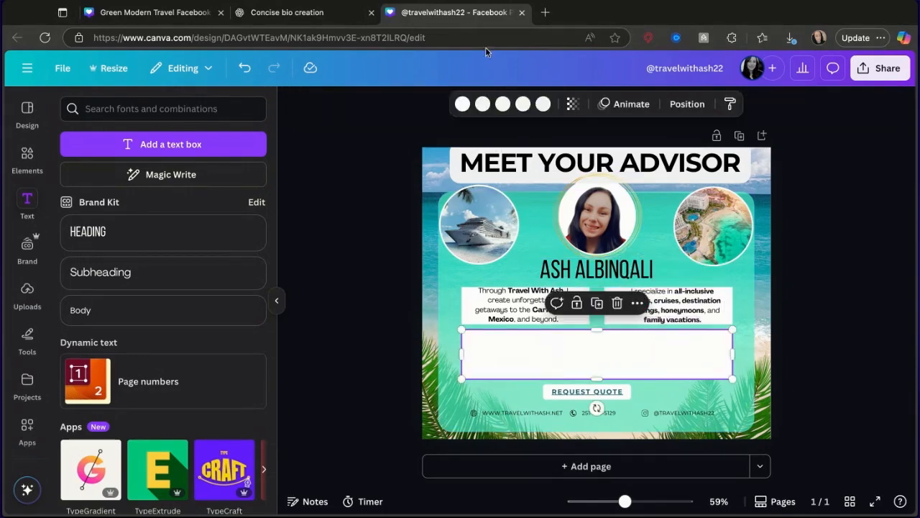
left_click(280, 16)
left_click(319, 296)
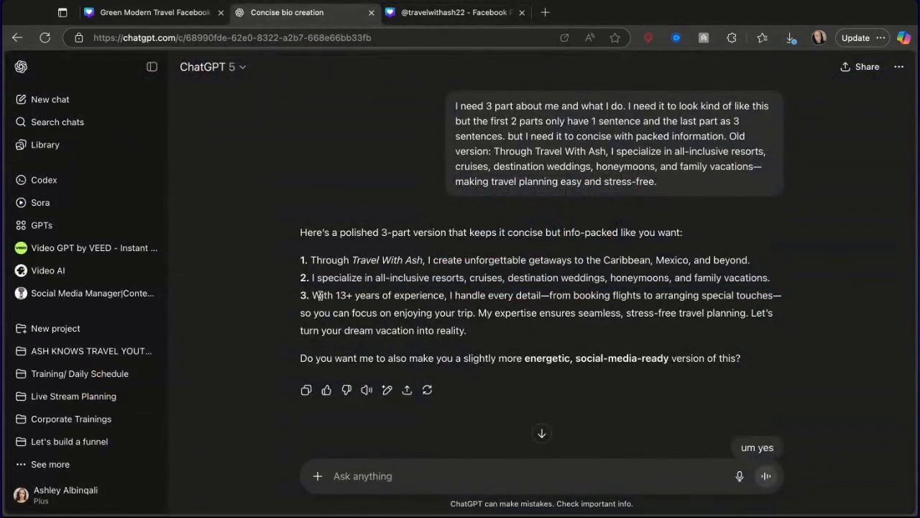
triple_click(313, 296)
key("ctrl+c")
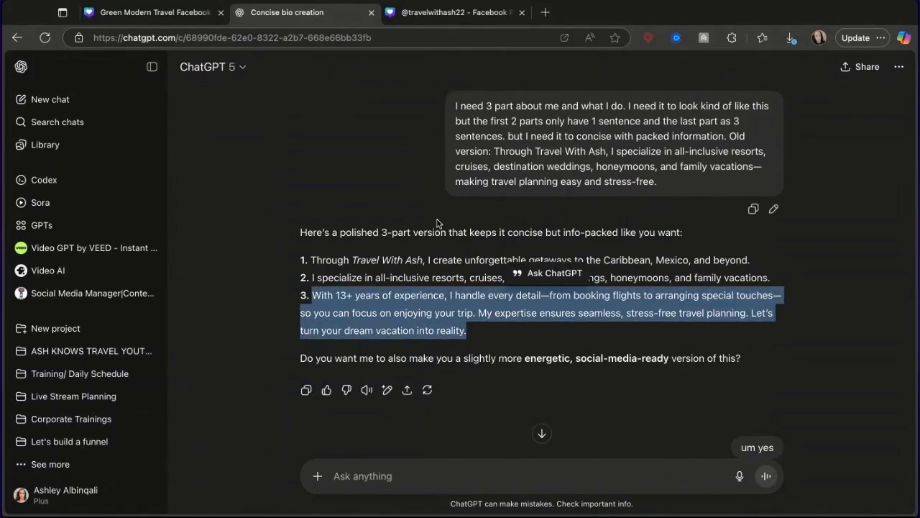
Return to Canva's Meet Your Advisor post, add a subheading, and replace its text with the copied part 3 paragraph.
left_click(434, 17)
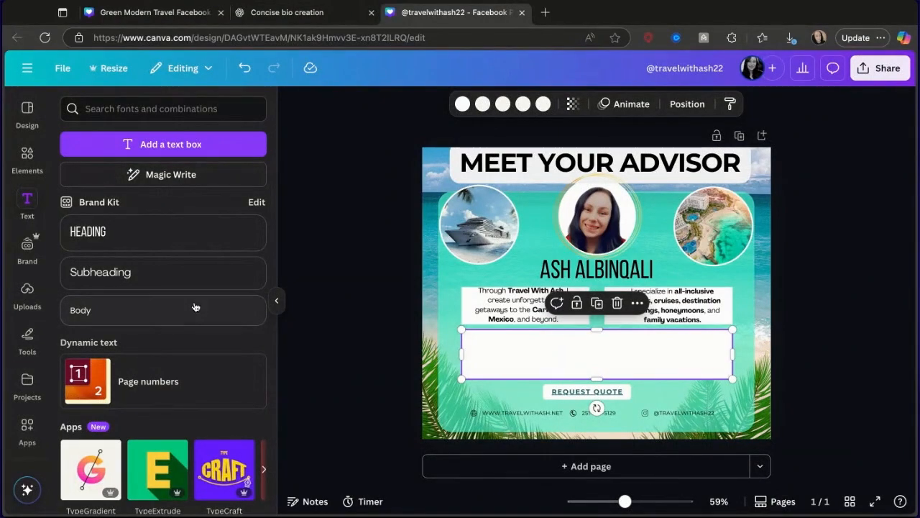
left_click(165, 280)
key("ctrl+v")
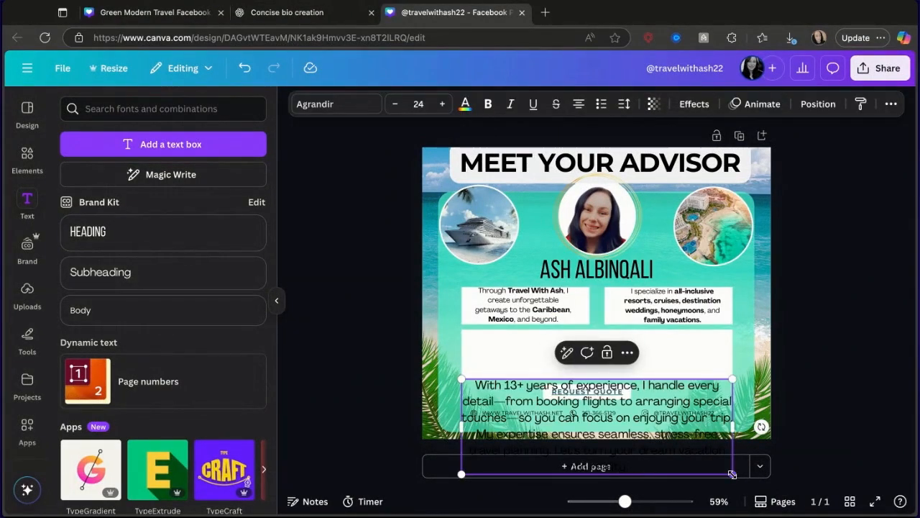
Shrink the part 3 paragraph to font size 16.8, widen its text box, and fit it inside the wide white box.
left_click_drag(733, 474, 679, 454)
left_click(664, 397)
mouse_move(664, 397)
left_mouse_down()
mouse_move(660, 426)
mouse_move(649, 421)
mouse_move(652, 406)
left_mouse_up()
left_click(727, 428)
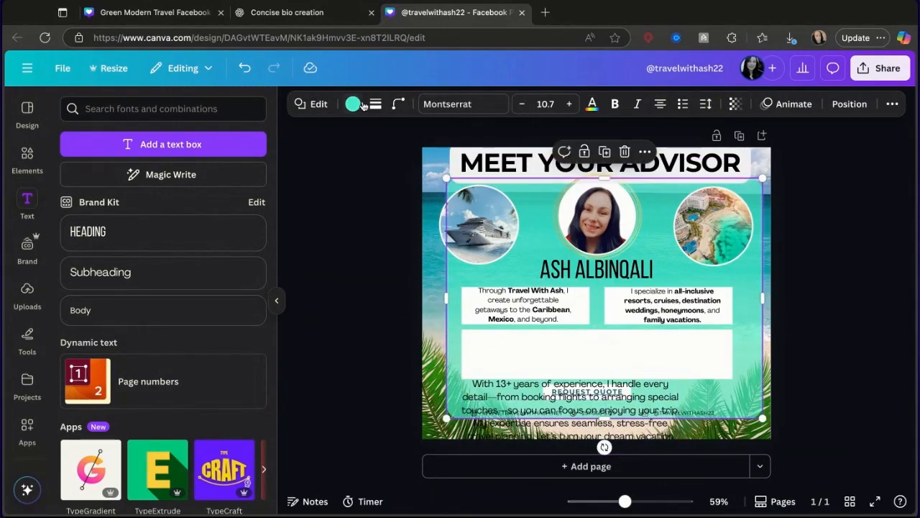
left_click(244, 68)
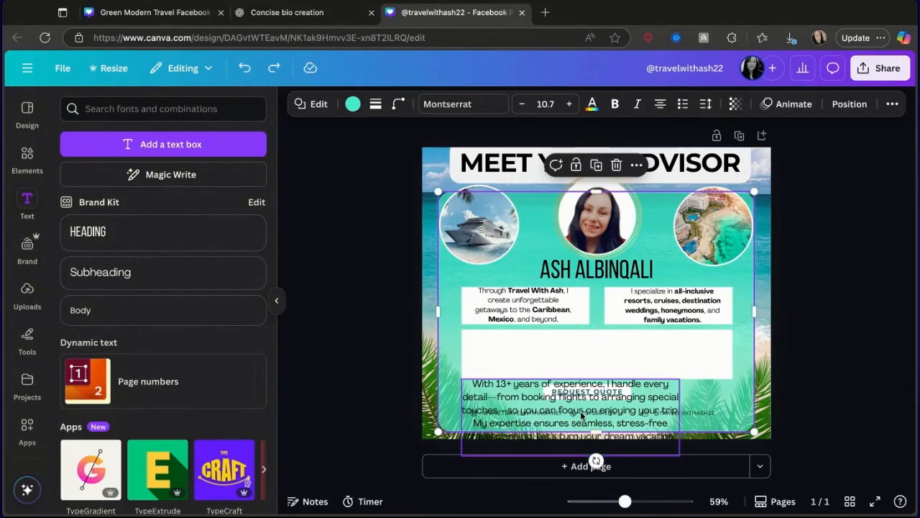
left_click_drag(580, 453, 580, 405)
left_click_drag(681, 367, 735, 370)
left_click(661, 361)
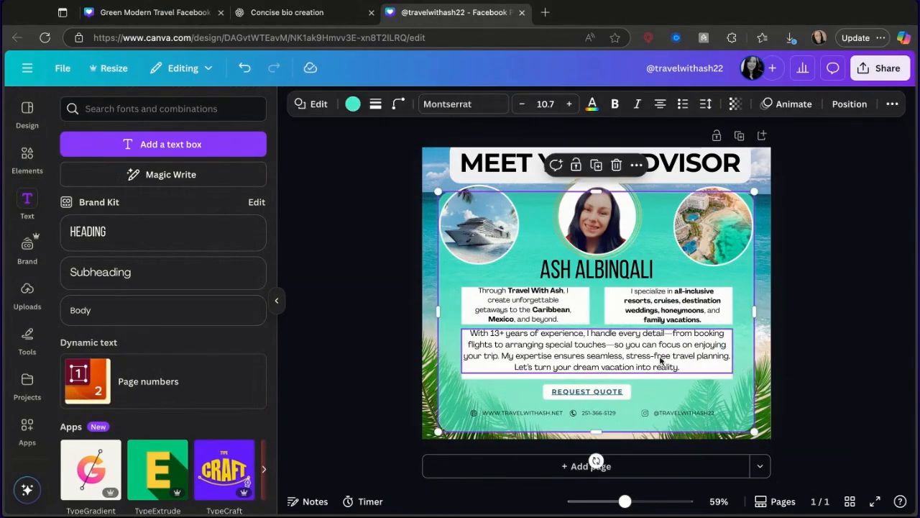
left_click(662, 360)
left_click_drag(654, 355, 654, 360)
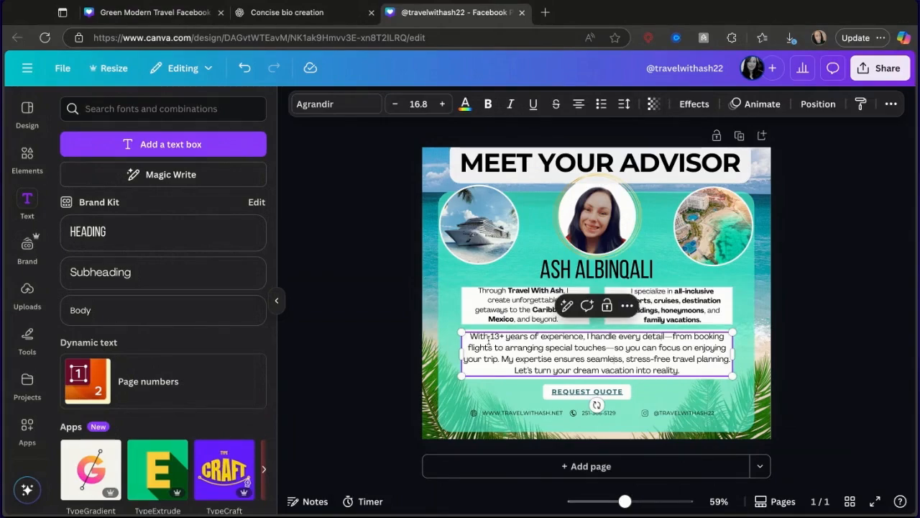
Make "13+ years of experience," bold in the wide box's paragraph and replace the word "flights" with "resorts".
left_click_drag(488, 336, 585, 336)
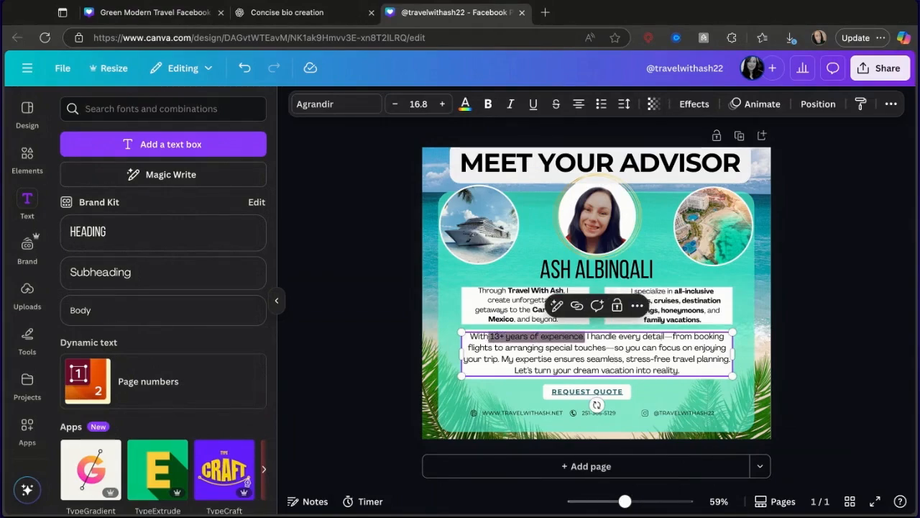
left_click(487, 104)
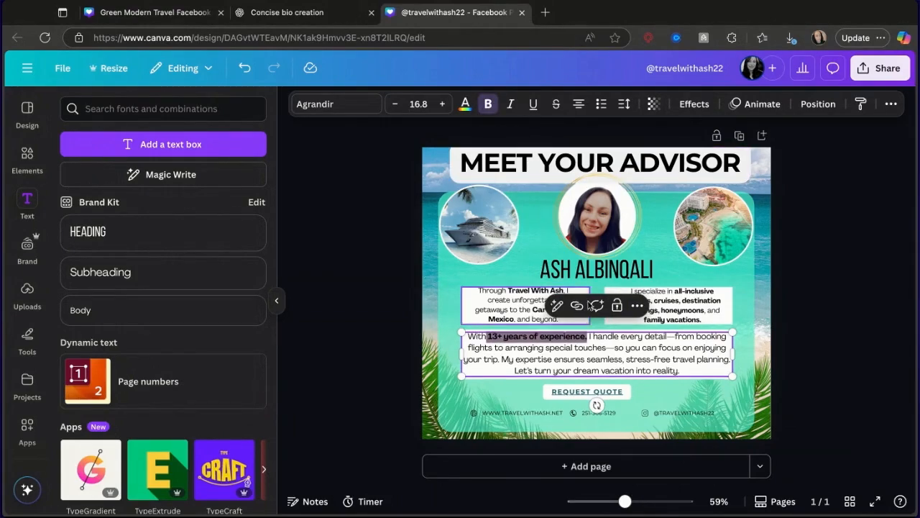
left_click(615, 356)
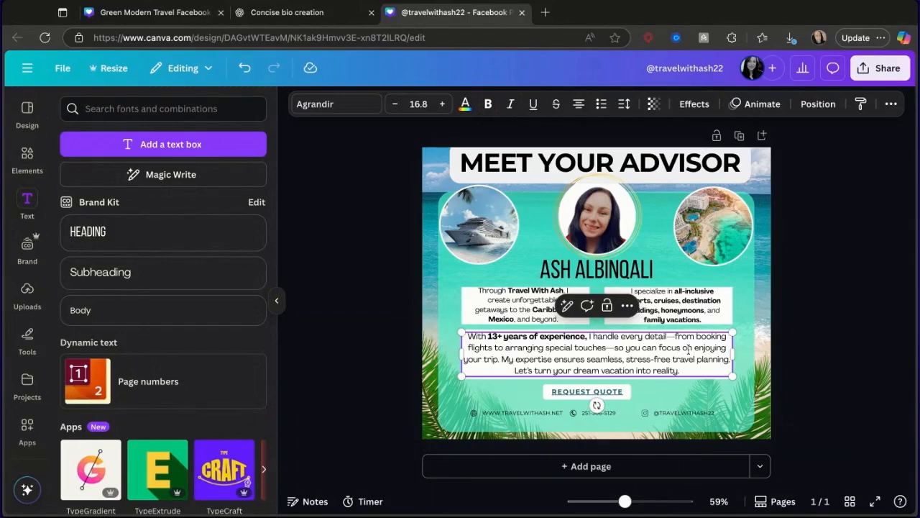
double_click(488, 347)
key("BackSpace")
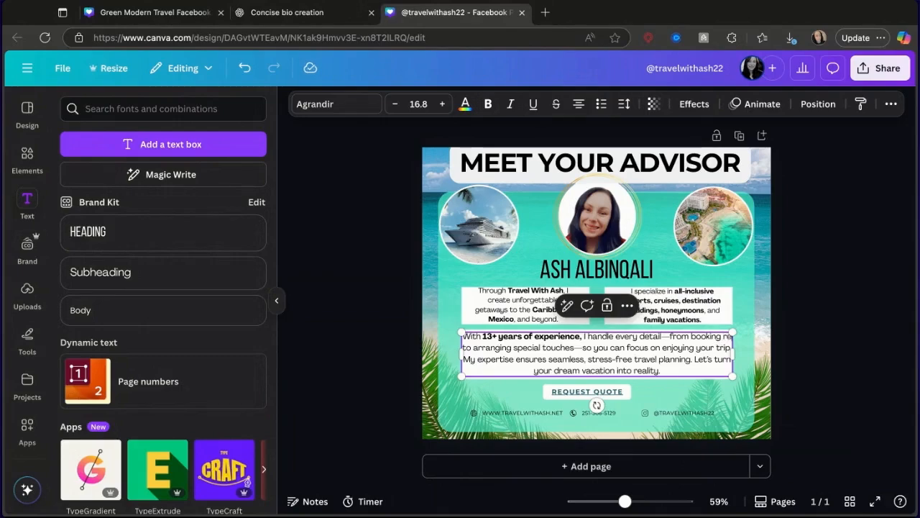
type("resorts")
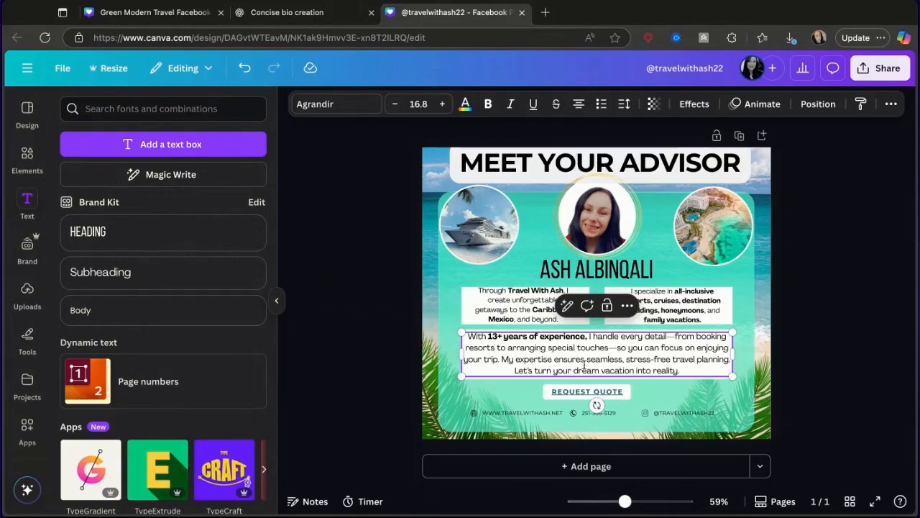
Make "seamless, stress-free travel planning" bold in the wide box's paragraph.
left_click_drag(586, 358, 728, 359)
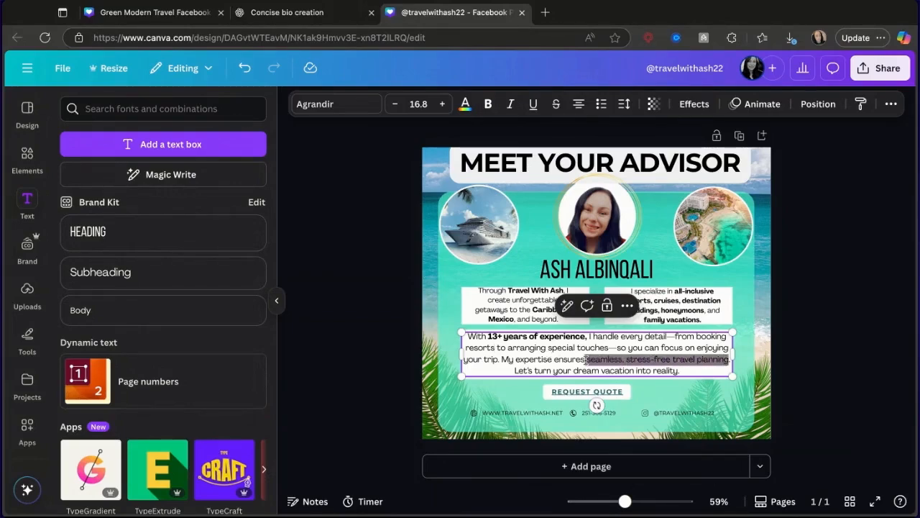
left_click(488, 103)
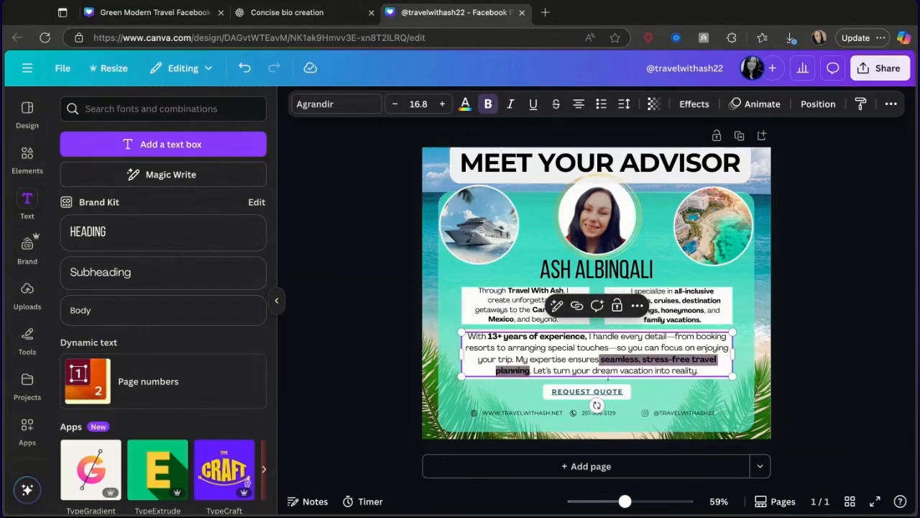
left_click(608, 373)
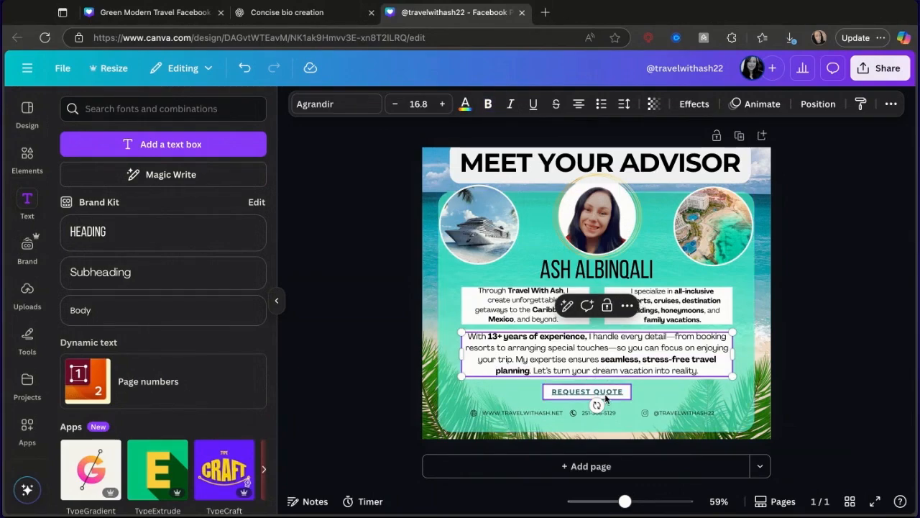
Center the "Request Quote" button horizontally beneath the wide white bio box.
left_click_drag(599, 397, 604, 398)
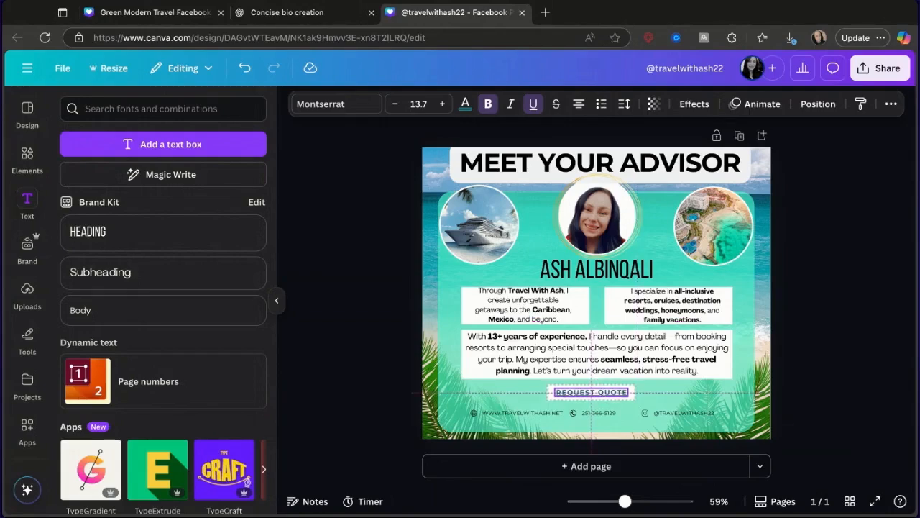
left_click(811, 389)
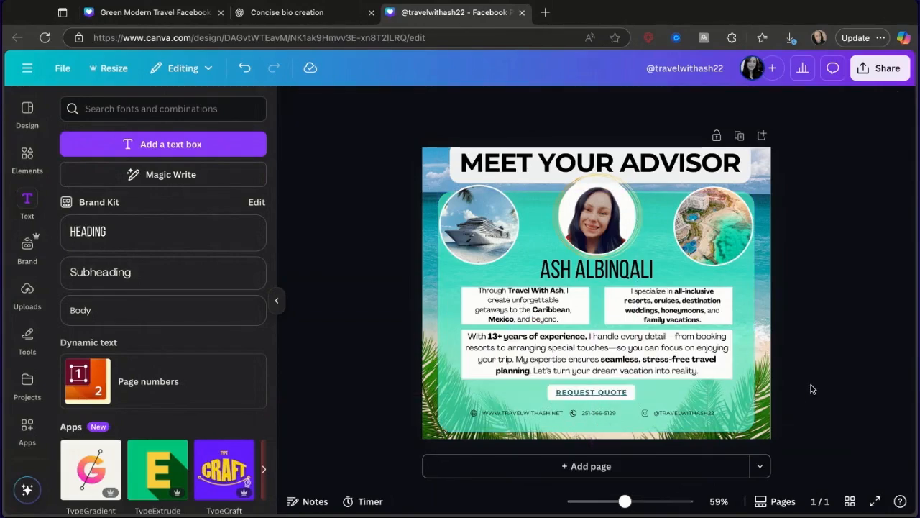
left_click_drag(601, 391, 607, 391)
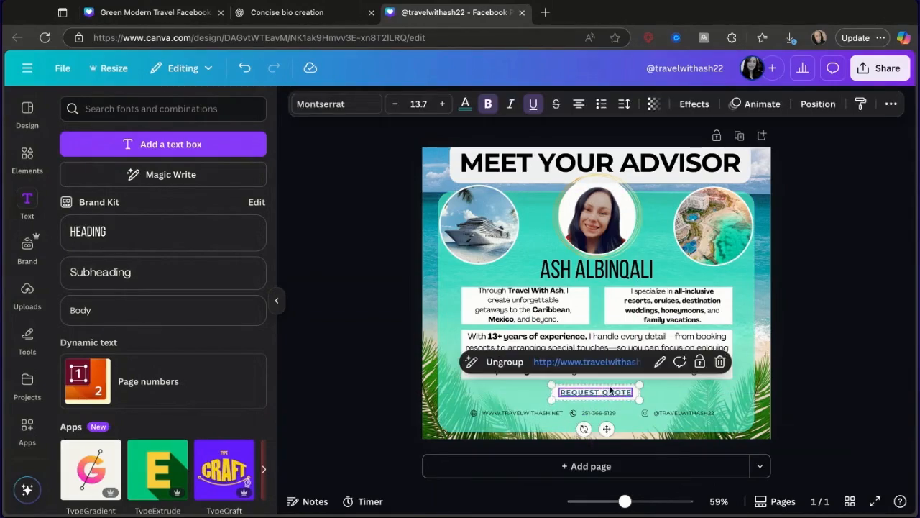
left_click(859, 312)
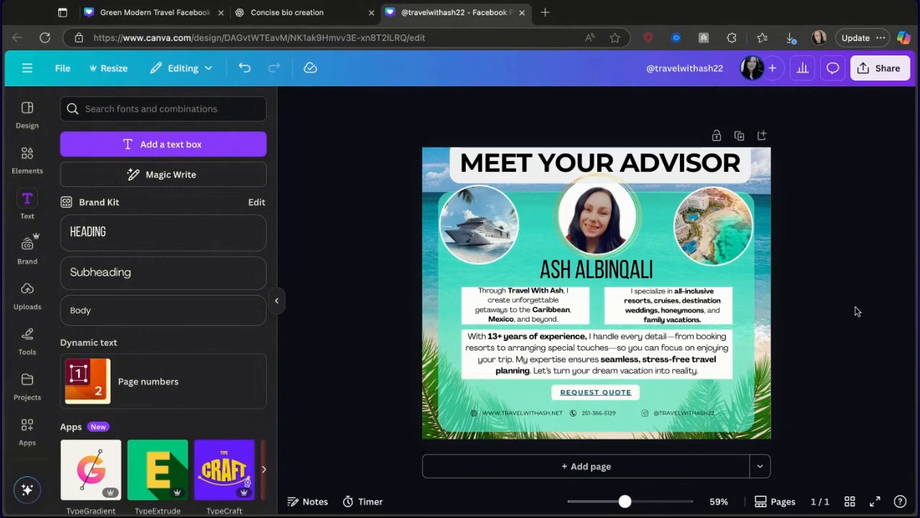
Undo the white colour applied to all text and recolour the Instagram handle in the footer with the brand palette's dark blue.
left_click(687, 413)
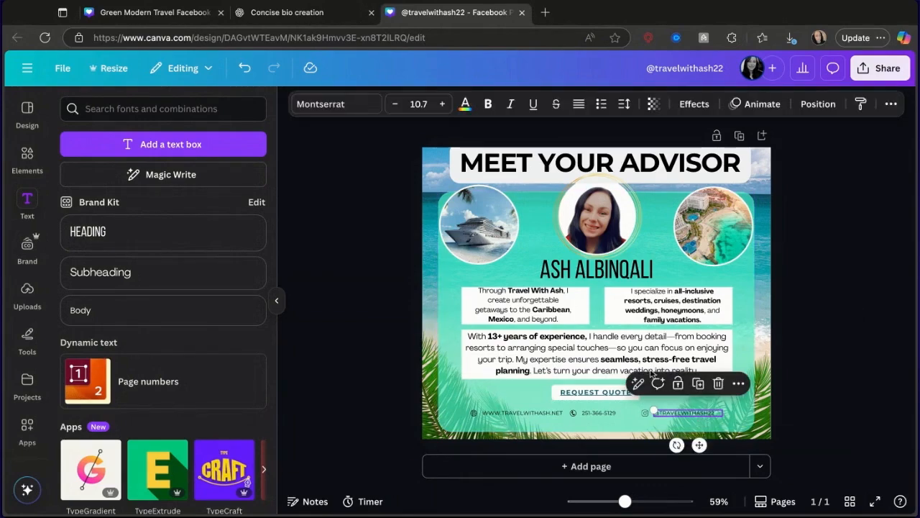
left_click(465, 104)
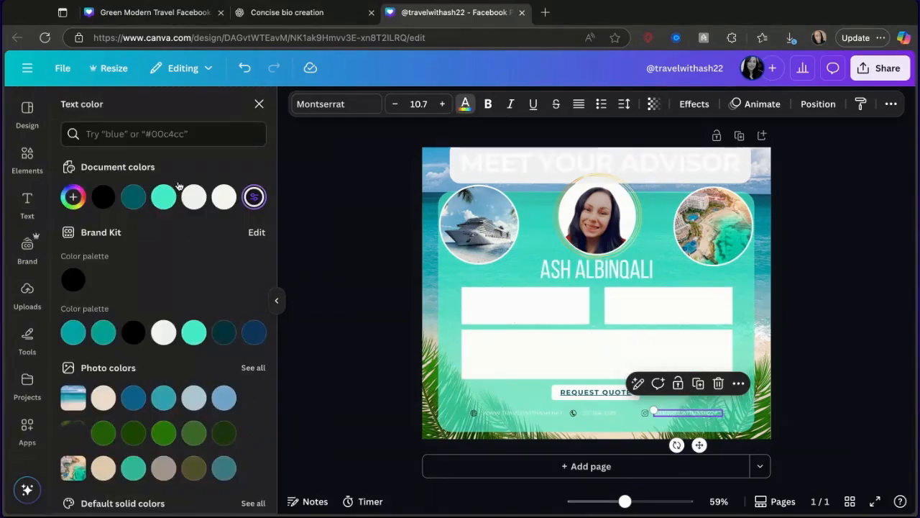
left_click(245, 68)
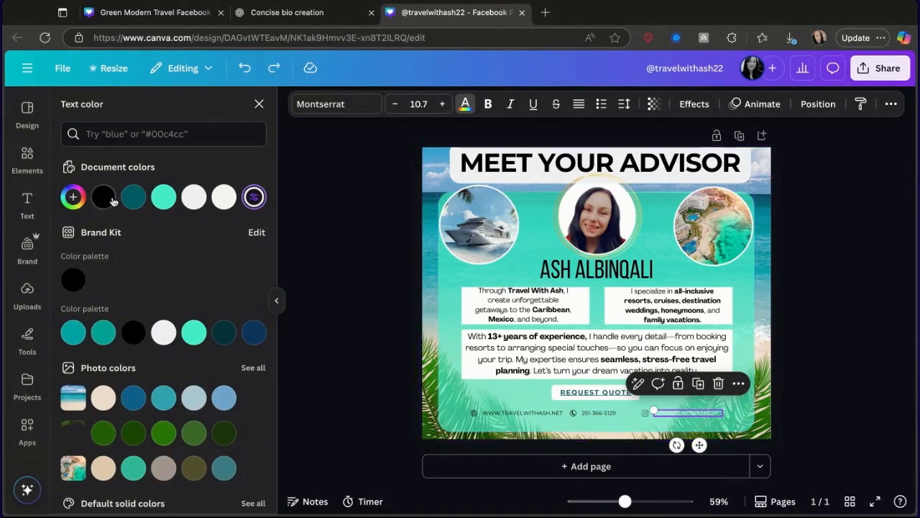
left_click(253, 334)
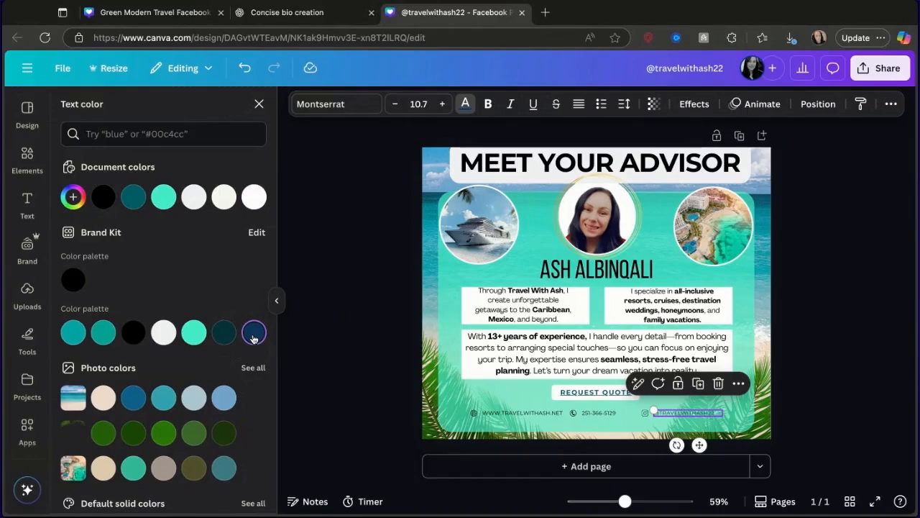
Make the Instagram handle in the footer bold and recolour it black from the document colours.
left_click(485, 105)
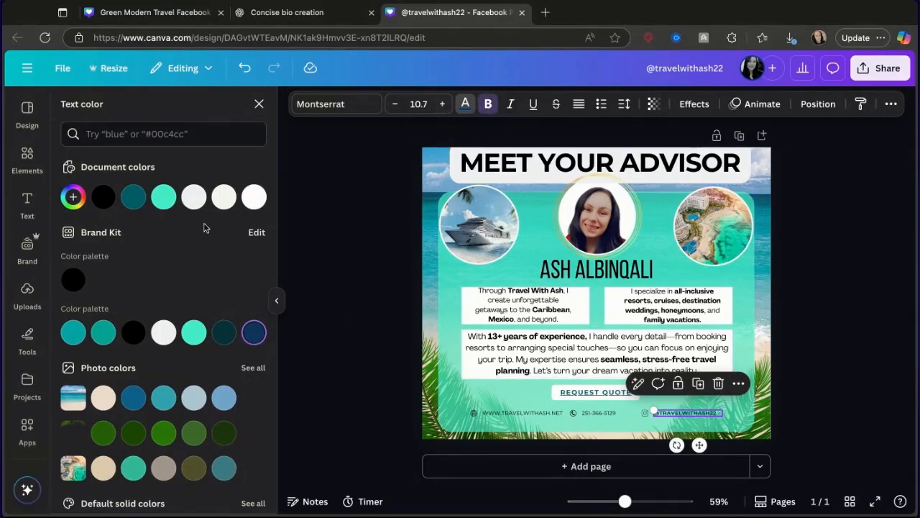
left_click(102, 198)
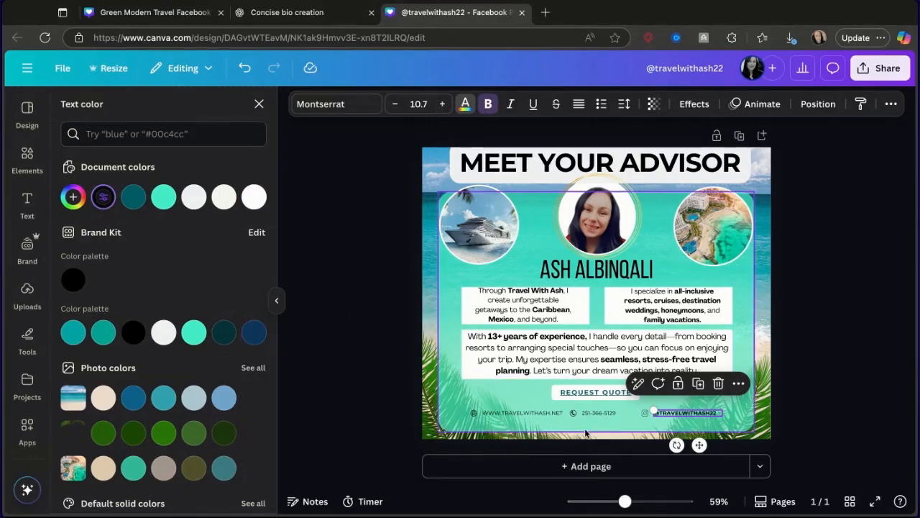
left_click(643, 413)
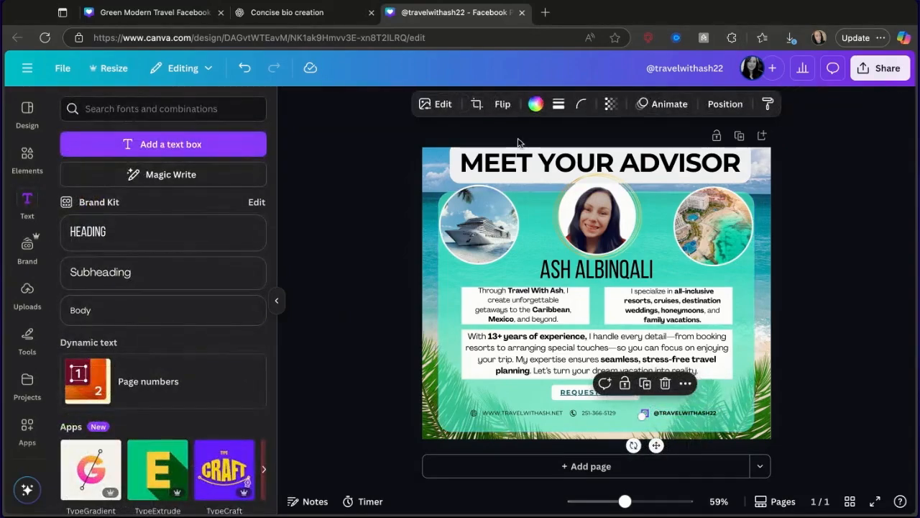
Make the phone number and the website address in the footer bold.
left_click(605, 412)
left_click(491, 105)
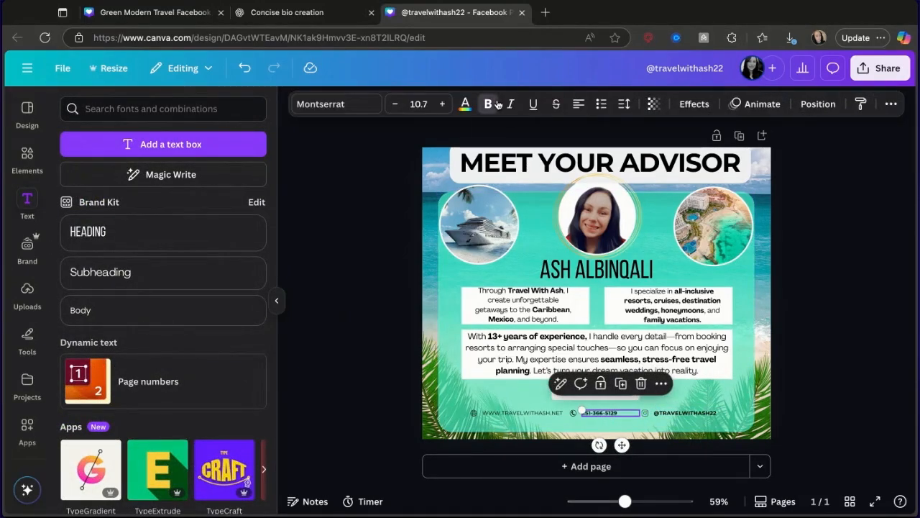
left_click(521, 413)
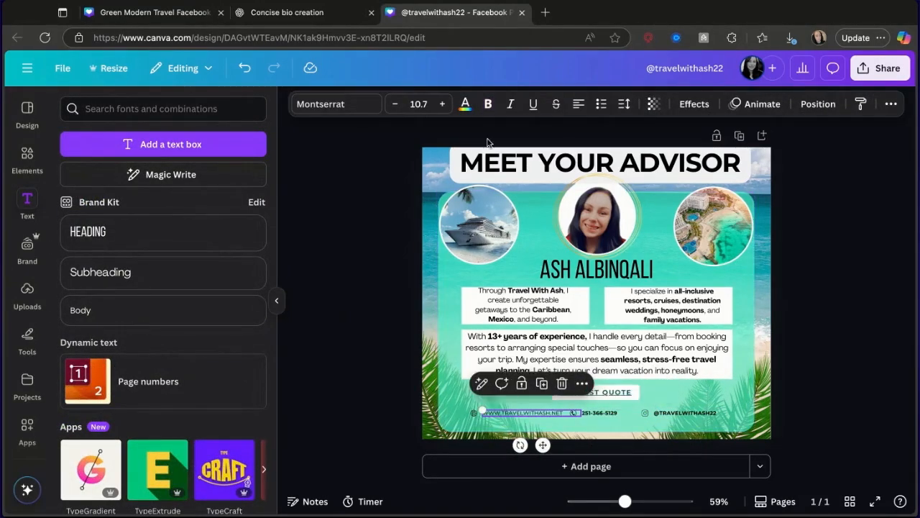
left_click(483, 108)
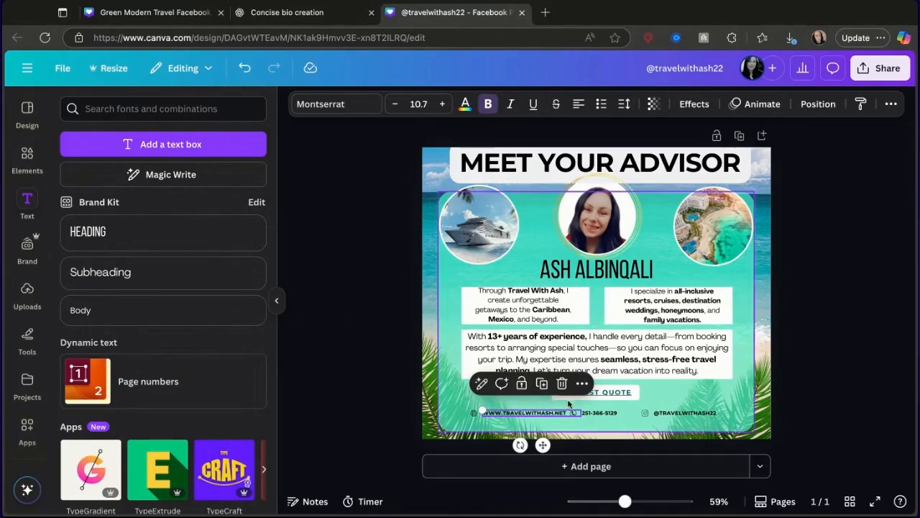
left_click(839, 336)
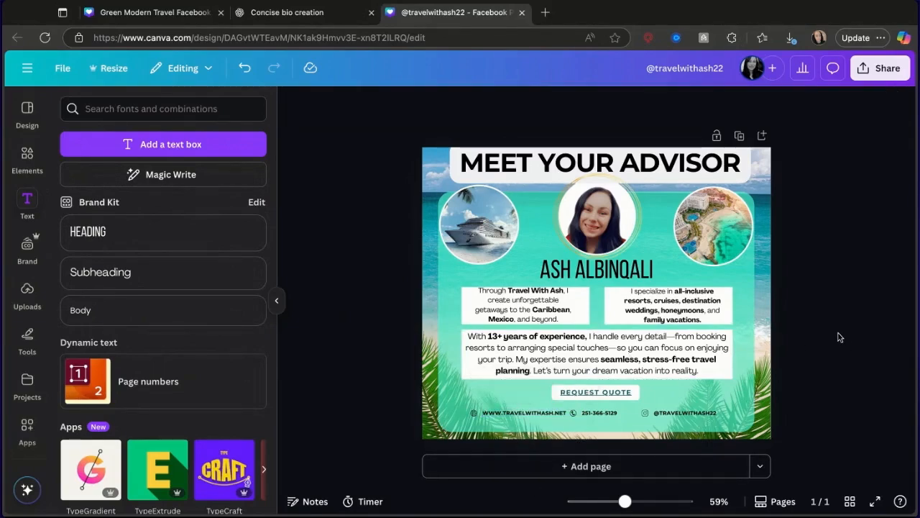
left_click(513, 415)
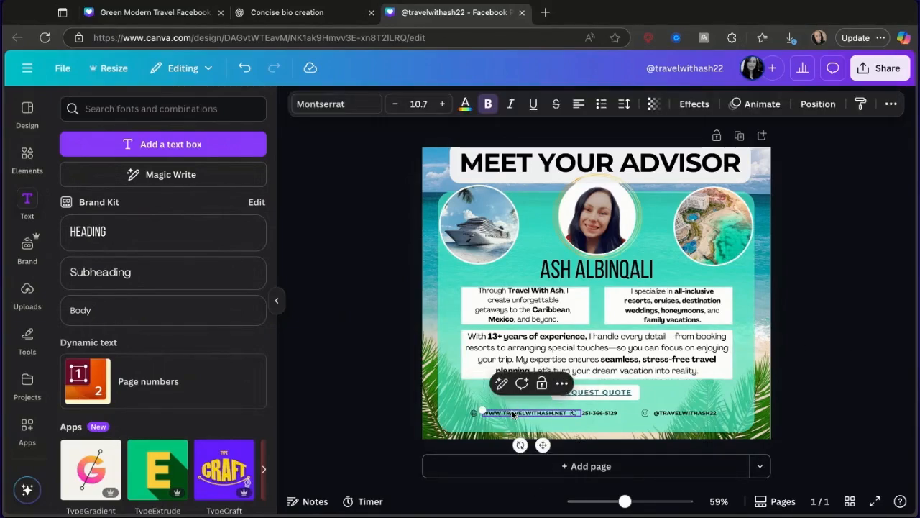
left_click(852, 337)
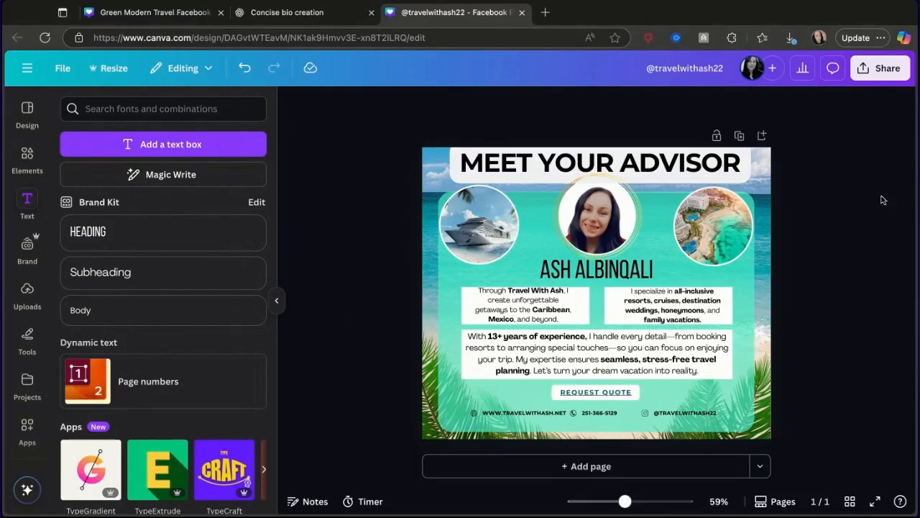
Create a public template link for the finished "Meet Your Advisor" design.
left_click(881, 67)
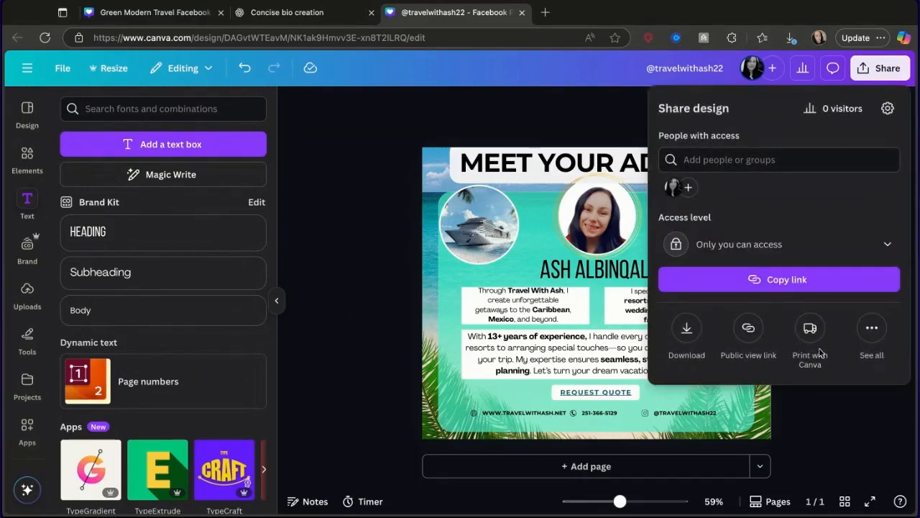
left_click(872, 329)
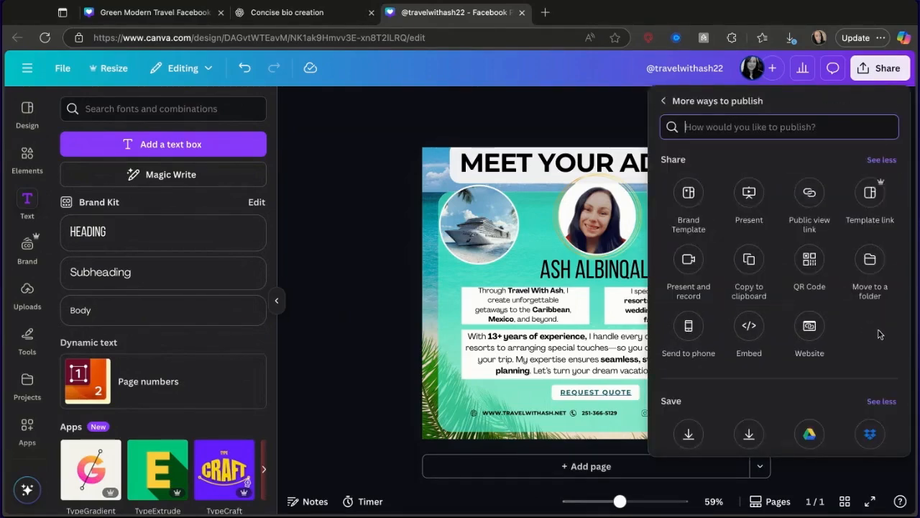
scroll(719, 323, "down", 3)
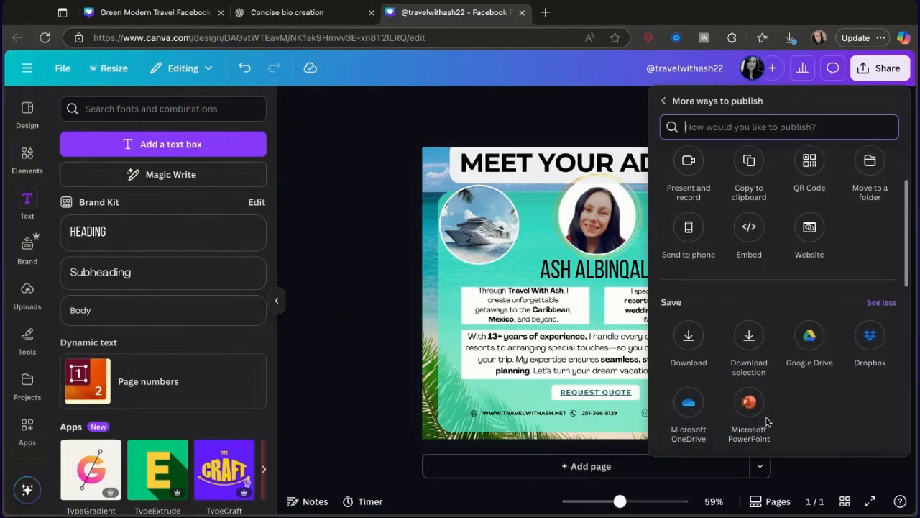
scroll(766, 422, "up", 3)
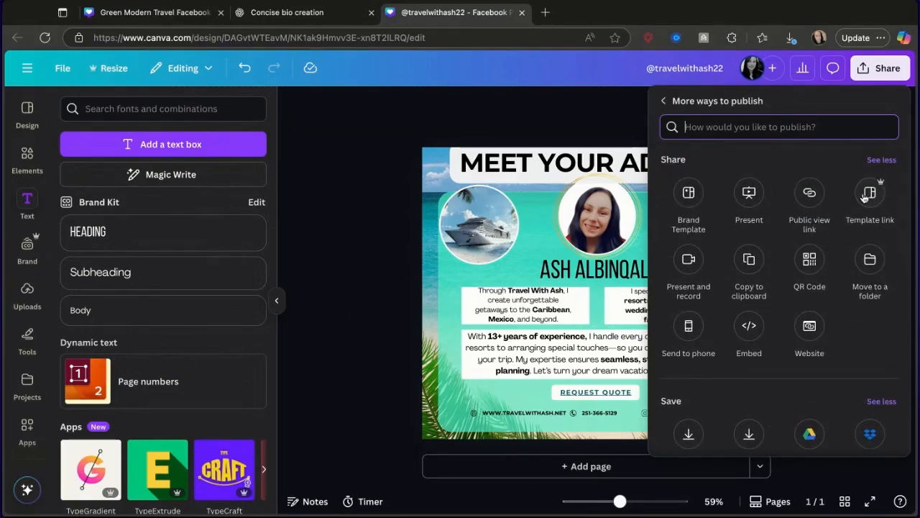
left_click(865, 198)
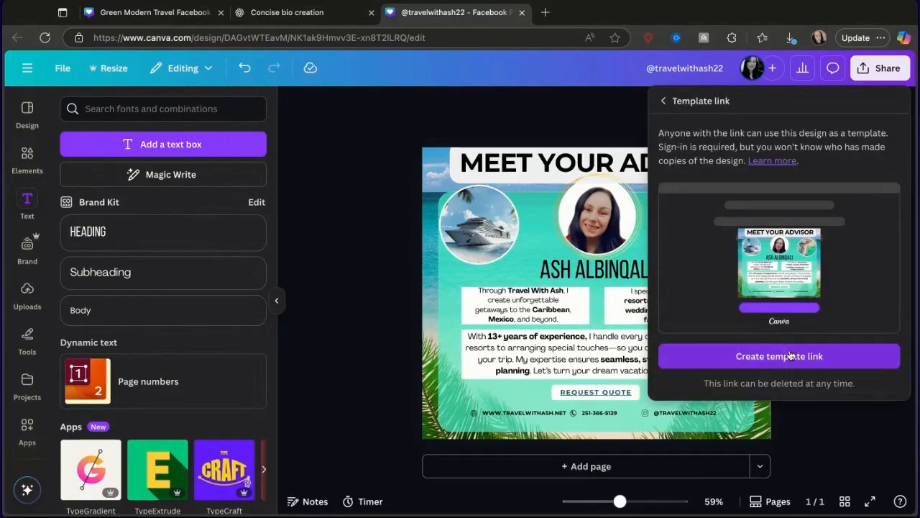
left_click(789, 356)
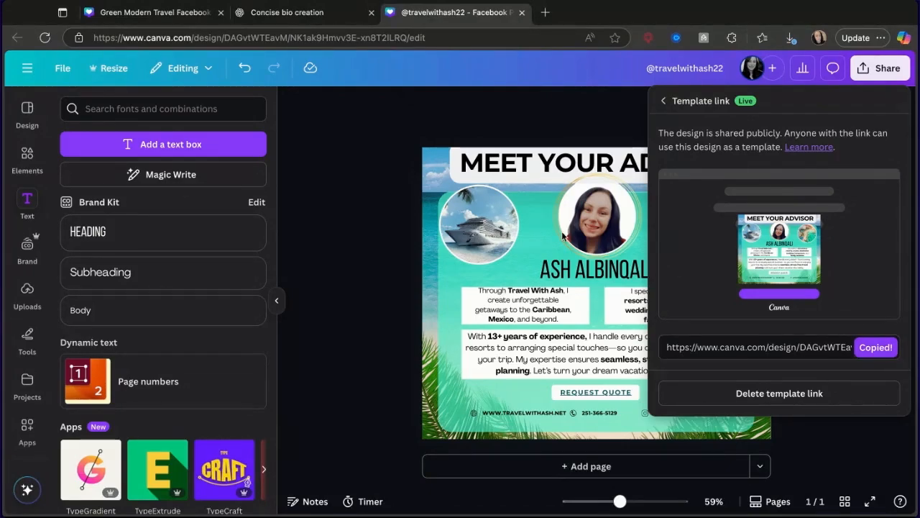
Switch to the "Green Modern Travel Facebook Post Square" design and add a blank page after the hidden "Meet Your Travel Advisor" page.
left_click(176, 17)
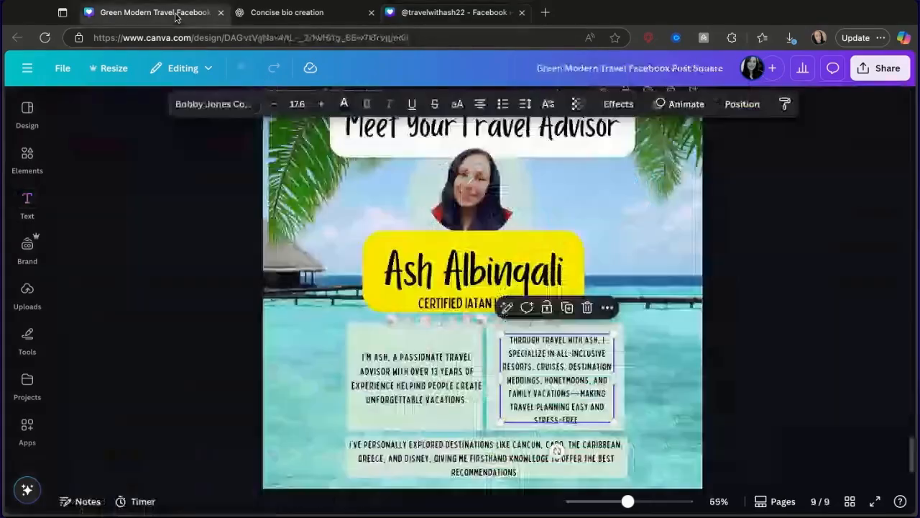
scroll(366, 198, "up", 10)
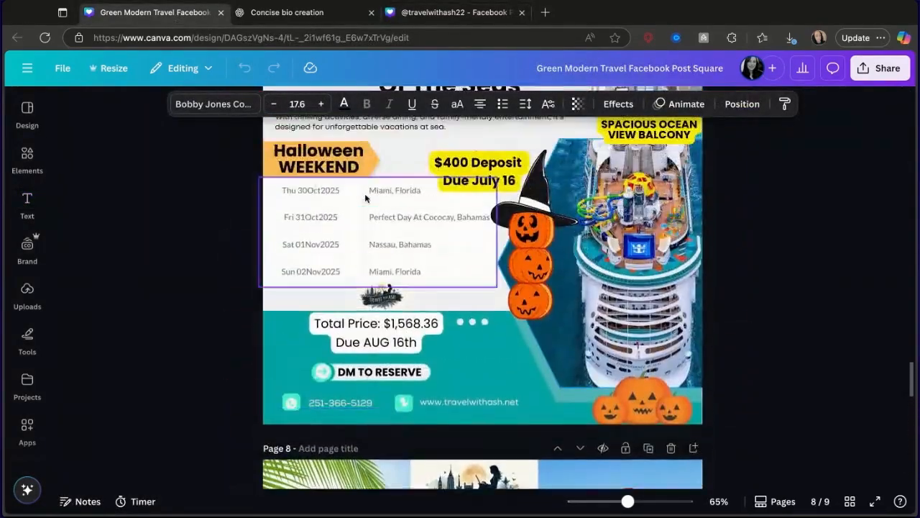
scroll(365, 199, "up", 7)
scroll(361, 220, "down", 8)
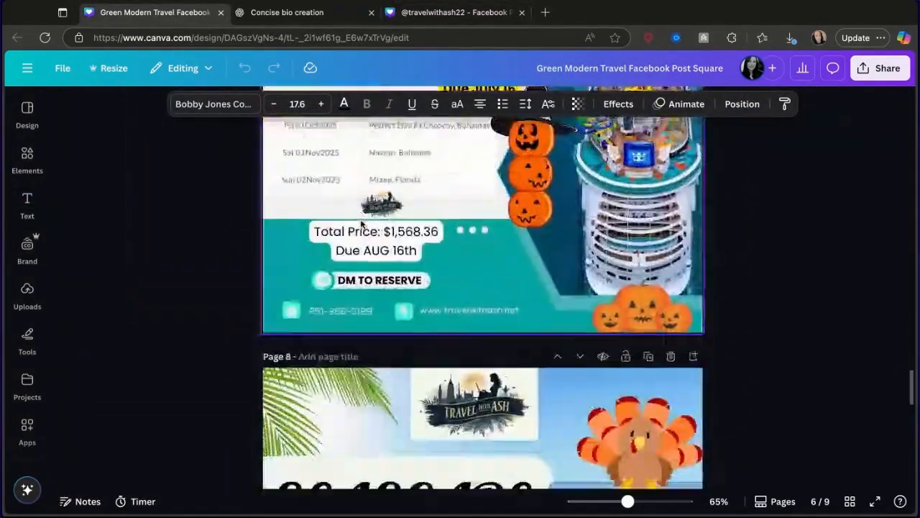
scroll(361, 225, "down", 12)
scroll(566, 186, "up", 4)
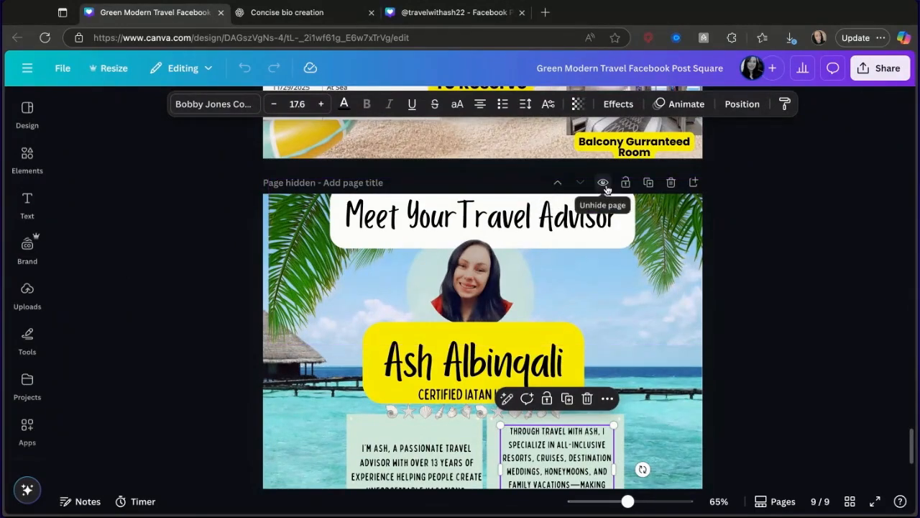
left_click(694, 183)
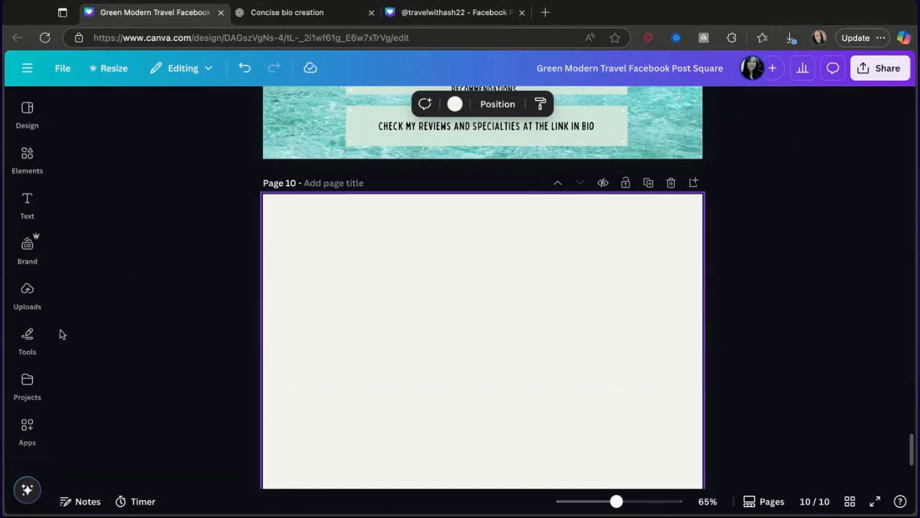
Insert the saved "Meet Your Advisor" Facebook post from the projects onto the new blank page.
left_click(26, 382)
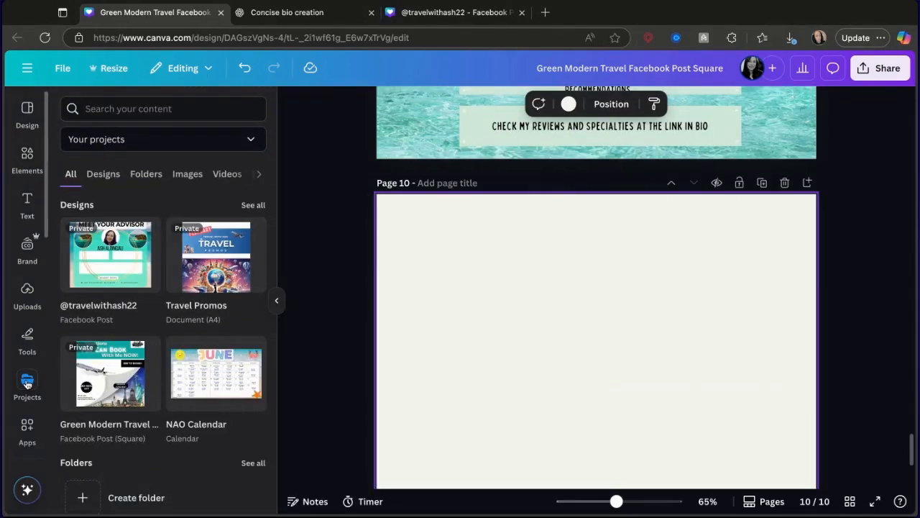
left_click(109, 277)
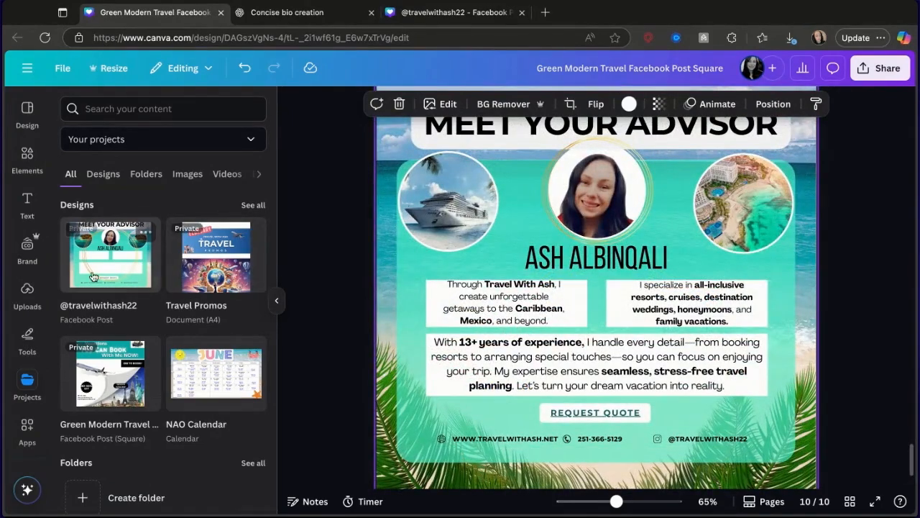
scroll(684, 209, "up", 3)
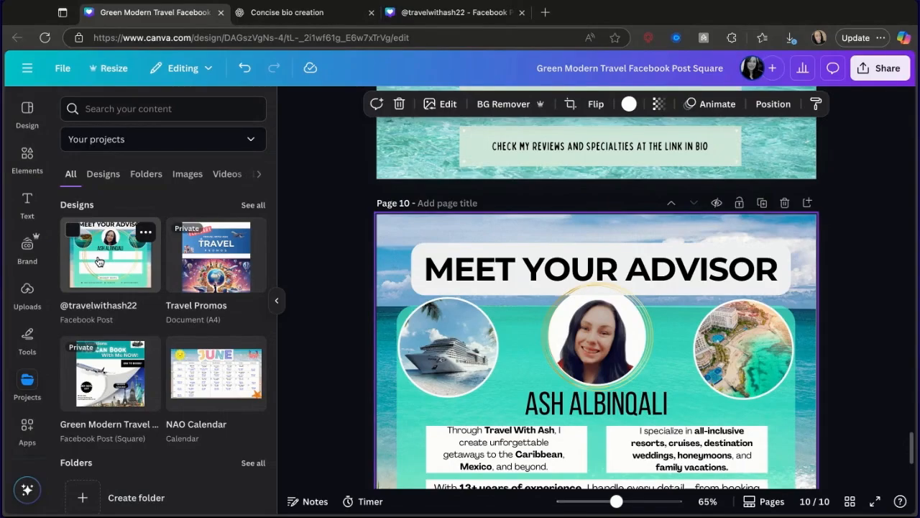
left_click(276, 300)
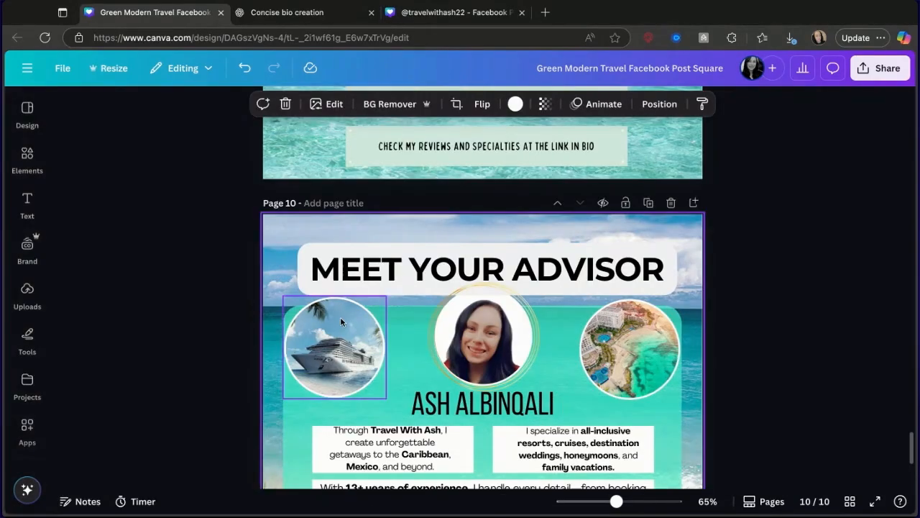
Stretch the palm-leaf graphic on page 10 downward until it reaches the page's lower edge.
scroll(343, 323, "down", 4)
scroll(343, 324, "up", 2)
scroll(343, 327, "up", 2)
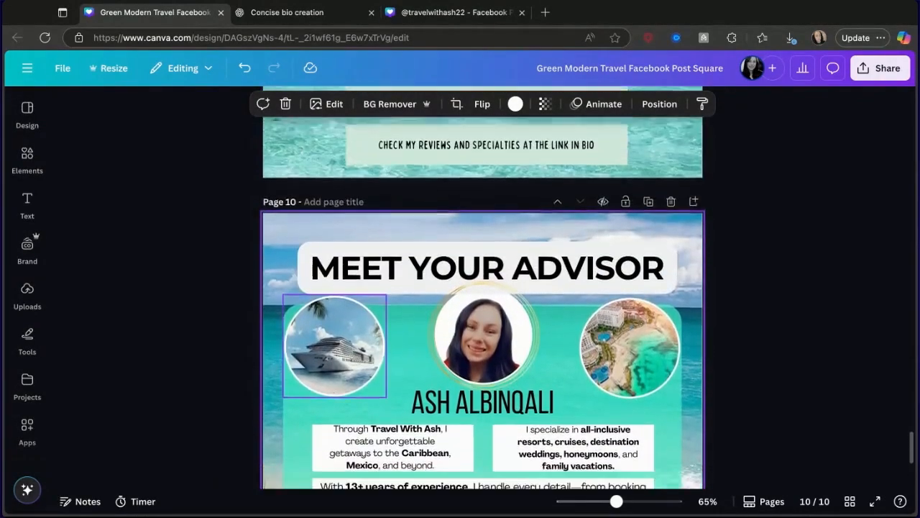
scroll(330, 374, "down", 4)
left_click(318, 420)
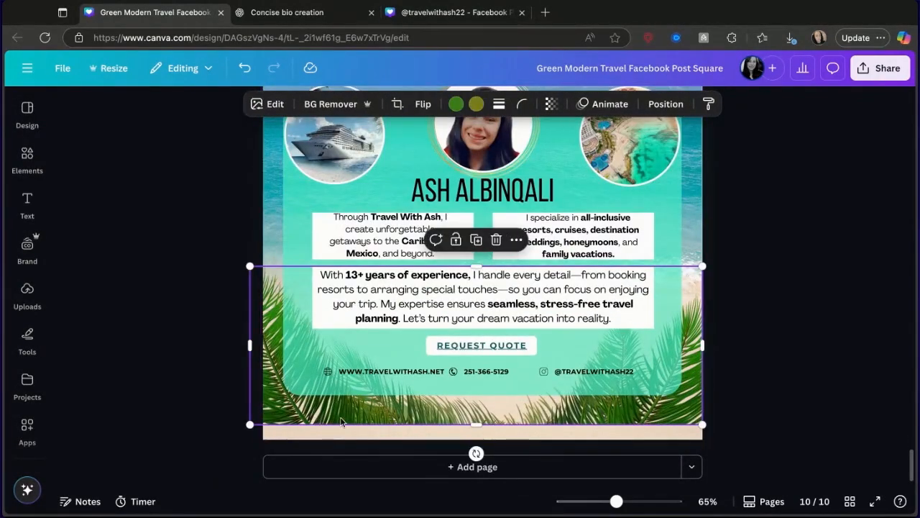
left_click_drag(477, 425, 477, 439)
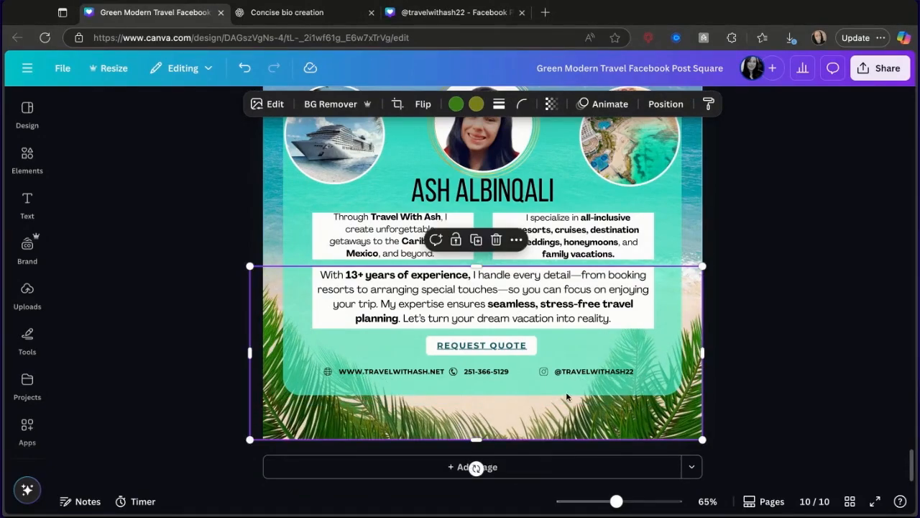
left_click(731, 362)
Inspect the "Request Quote" link on page 10 and compare the new layout with the hidden advisor page before it.
scroll(731, 363, "up", 2)
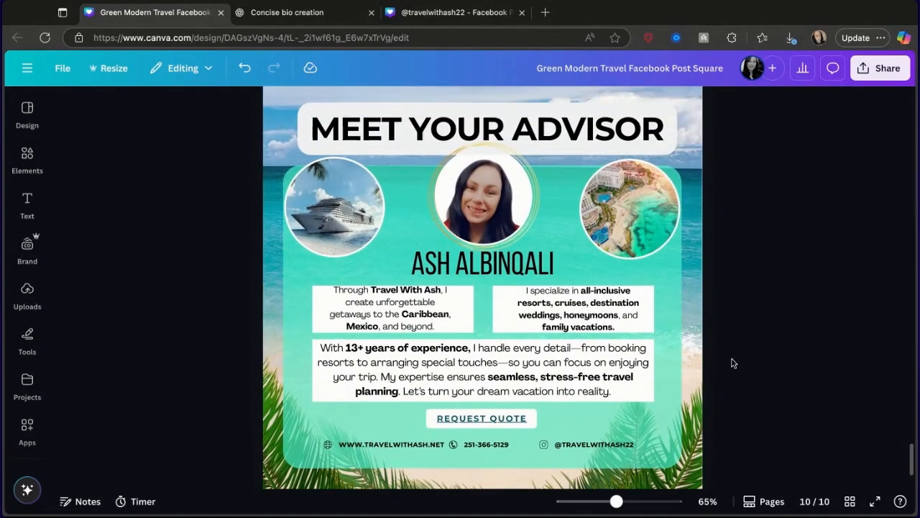
scroll(733, 363, "up", 1)
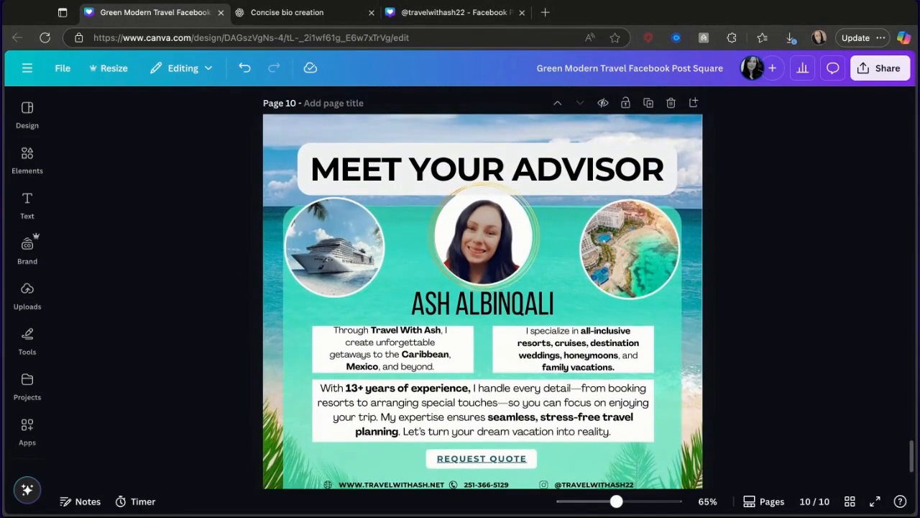
scroll(502, 350, "down", 3)
left_click(502, 349)
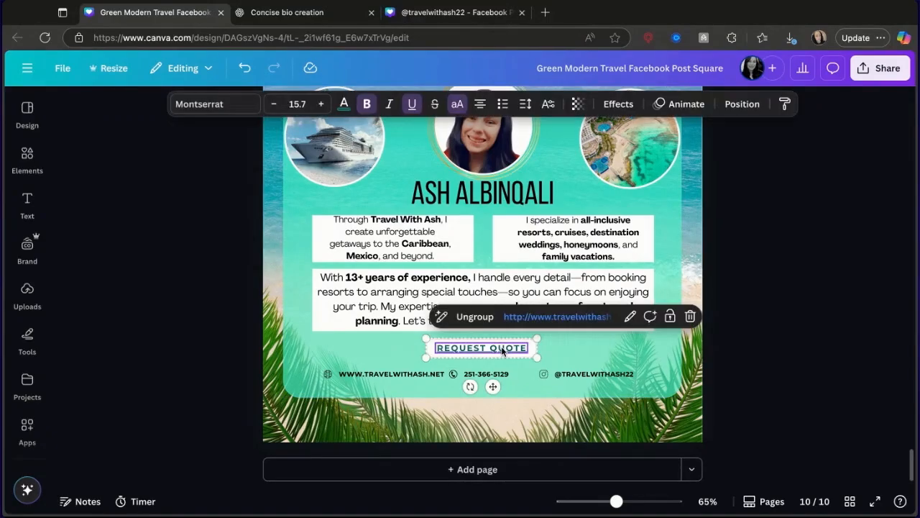
left_click(797, 277)
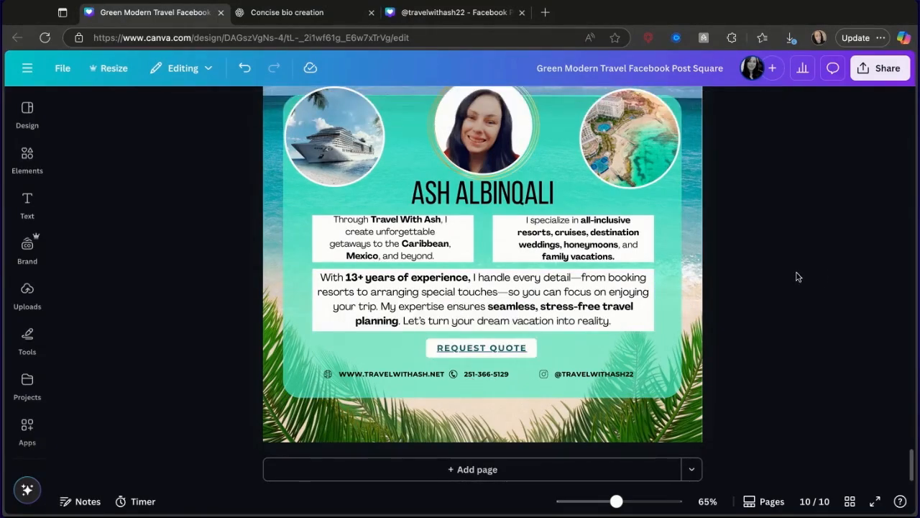
scroll(797, 277, "up", 10)
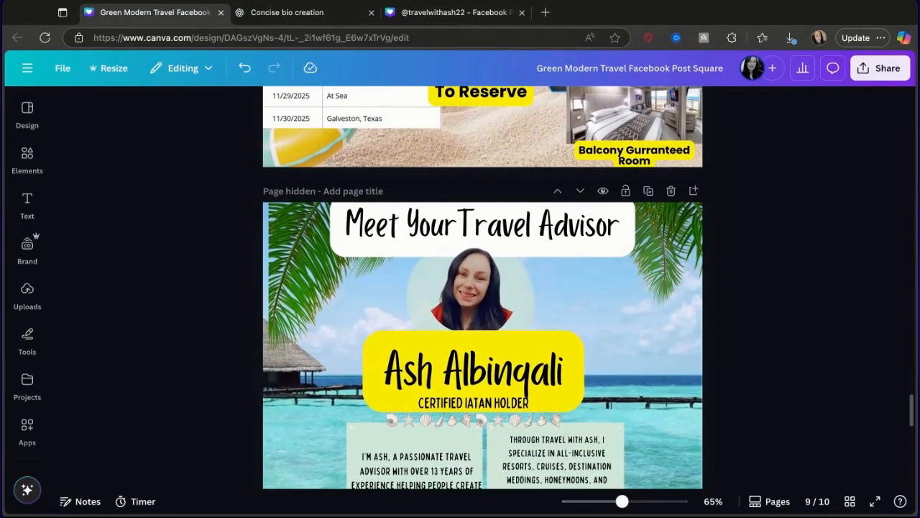
scroll(482, 287, "down", 10)
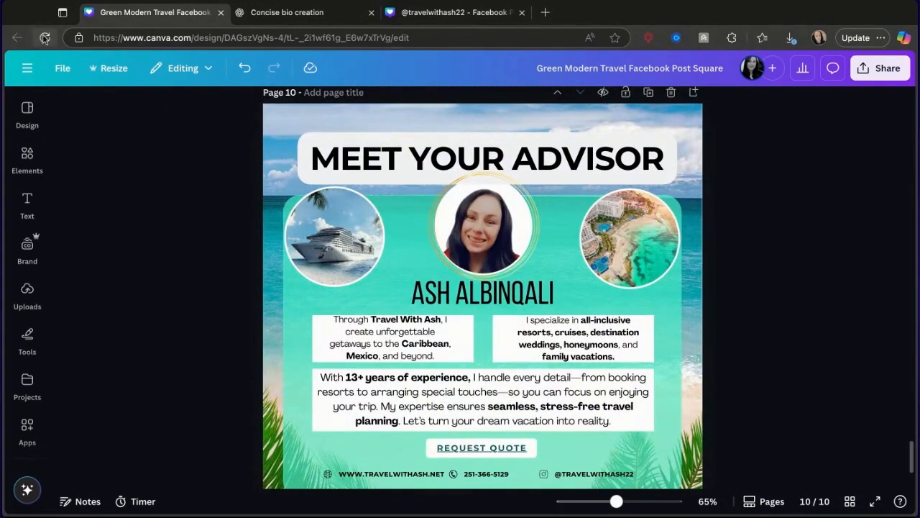
Leave the design for the Canva home page and view the recent designs.
left_click(27, 68)
left_click(32, 164)
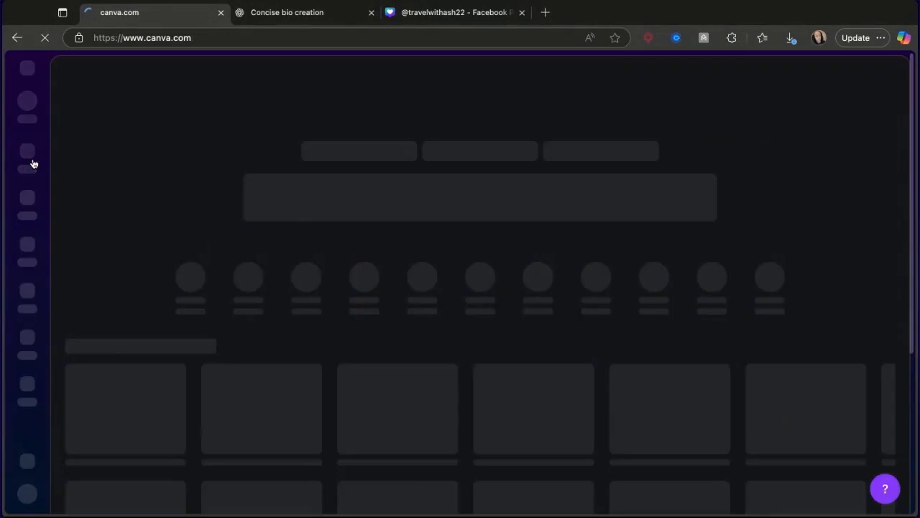
scroll(394, 264, "down", 3)
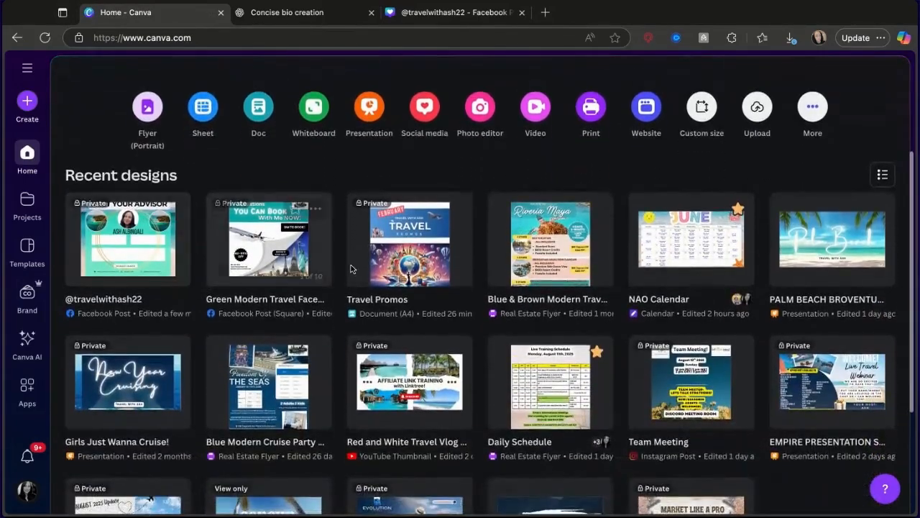
Open the Travel Promos document from the recent designs and review its promo pages up to the "Meet Your Travel Advisor" page.
left_click(394, 263)
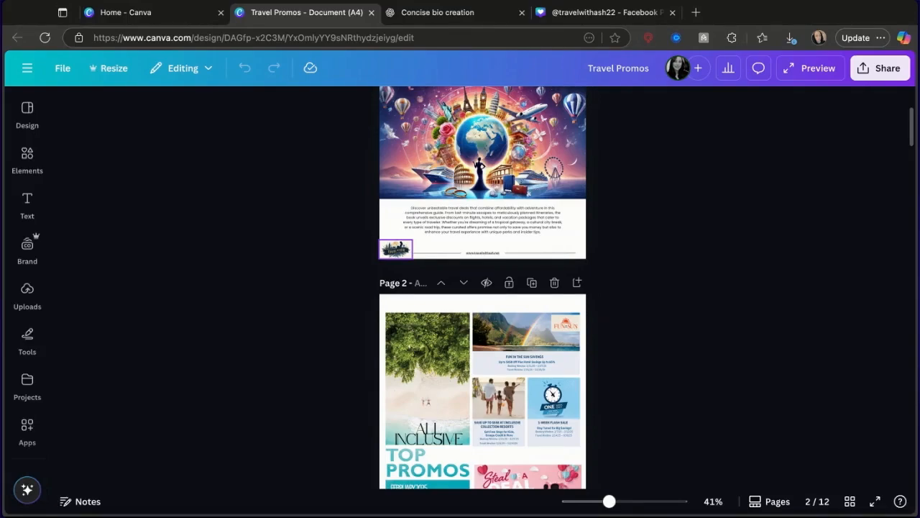
scroll(437, 139, "up", 5)
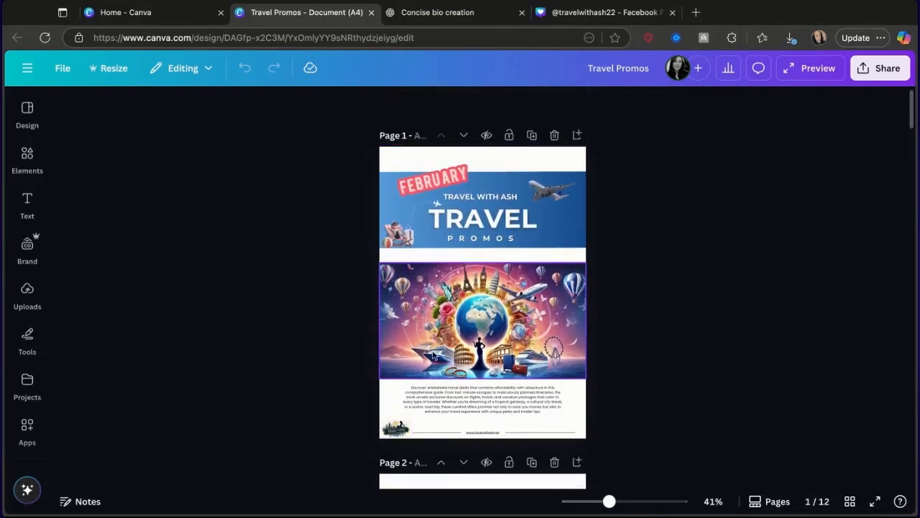
scroll(447, 406, "down", 5)
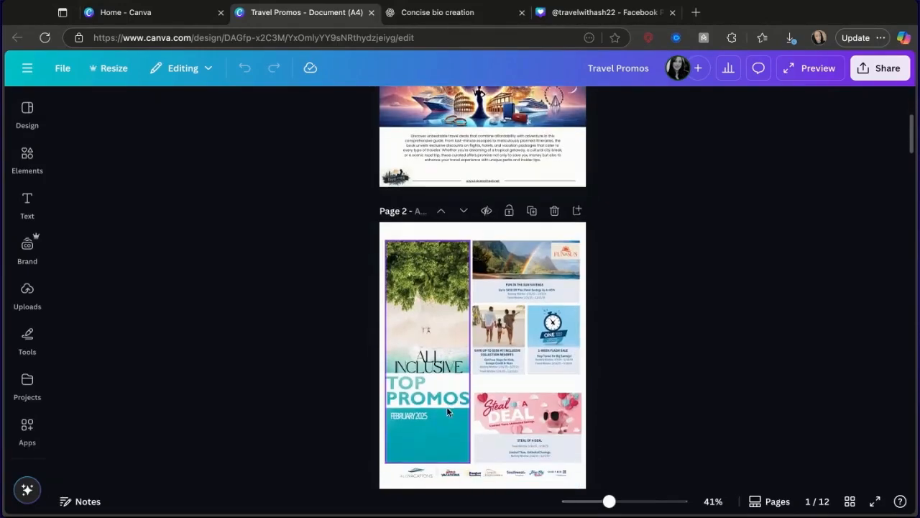
scroll(462, 438, "down", 2)
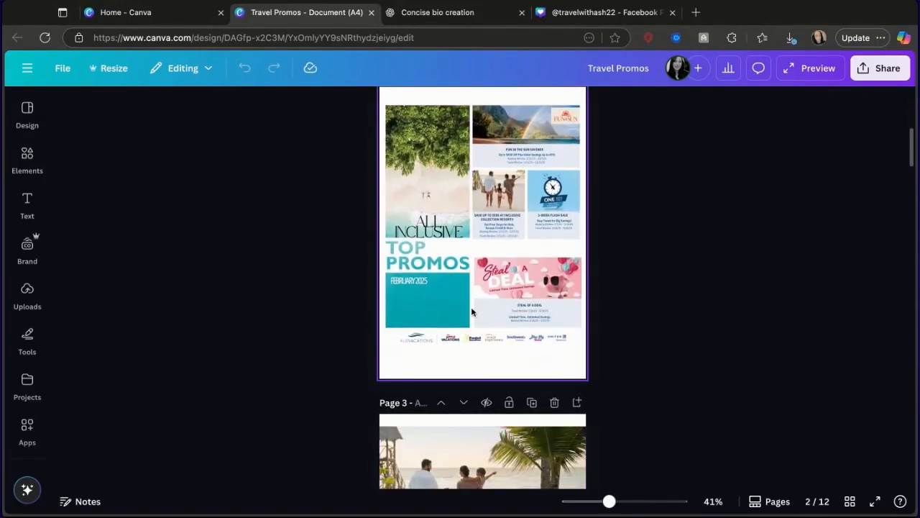
scroll(472, 309, "down", 3)
scroll(468, 262, "down", 5)
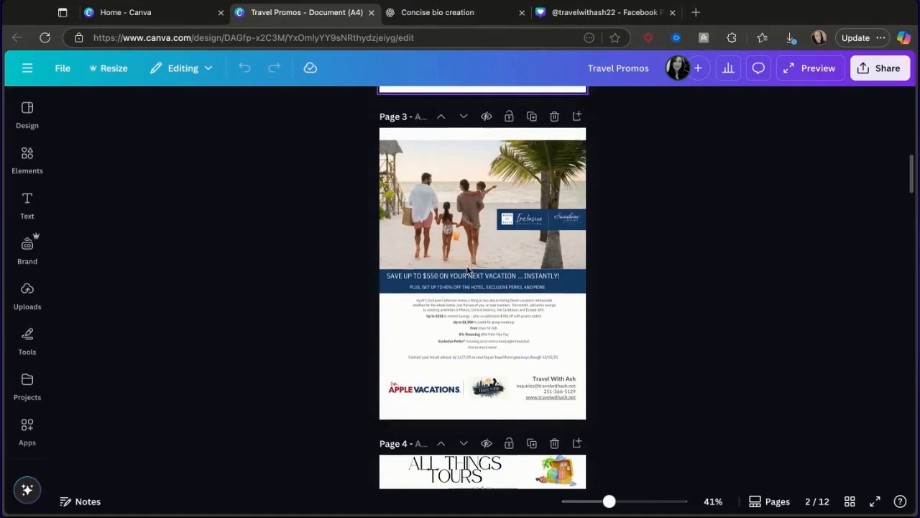
scroll(467, 270, "down", 1)
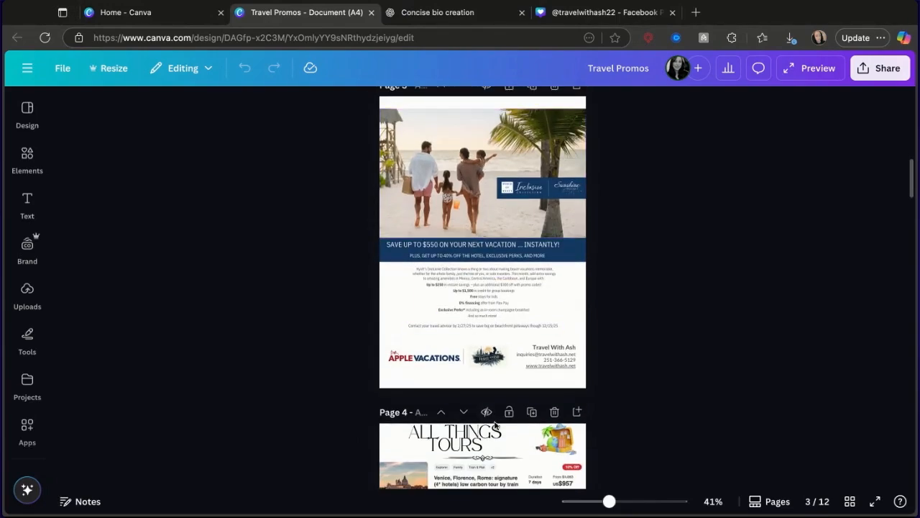
scroll(476, 336, "down", 5)
scroll(476, 336, "down", 3)
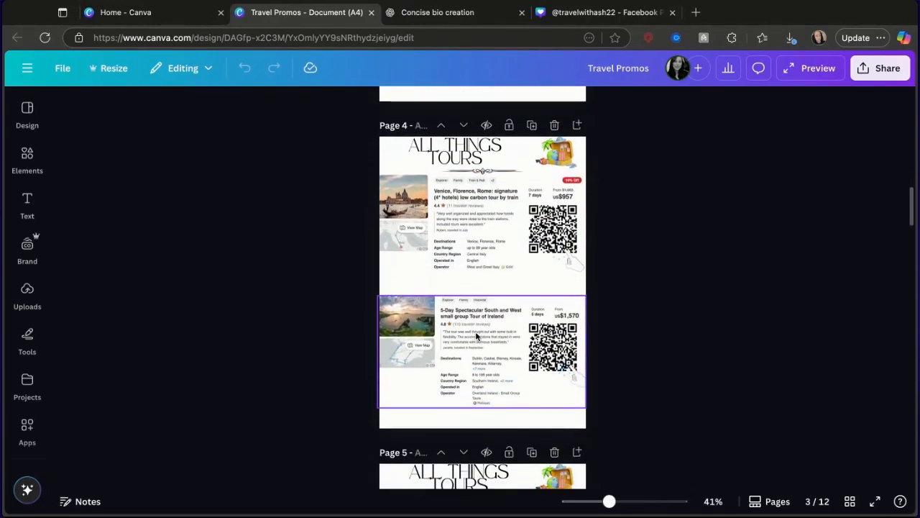
scroll(492, 389, "down", 7)
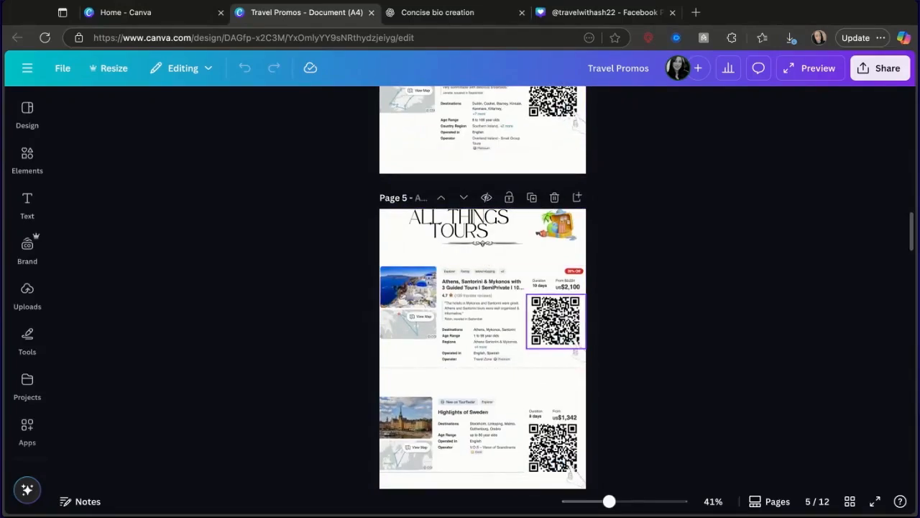
scroll(568, 470, "down", 2)
scroll(571, 411, "down", 10)
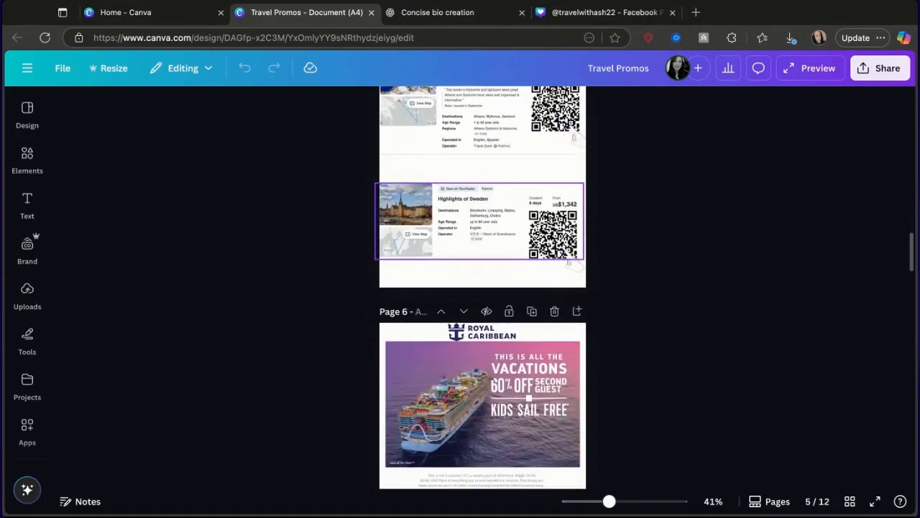
scroll(519, 371, "down", 15)
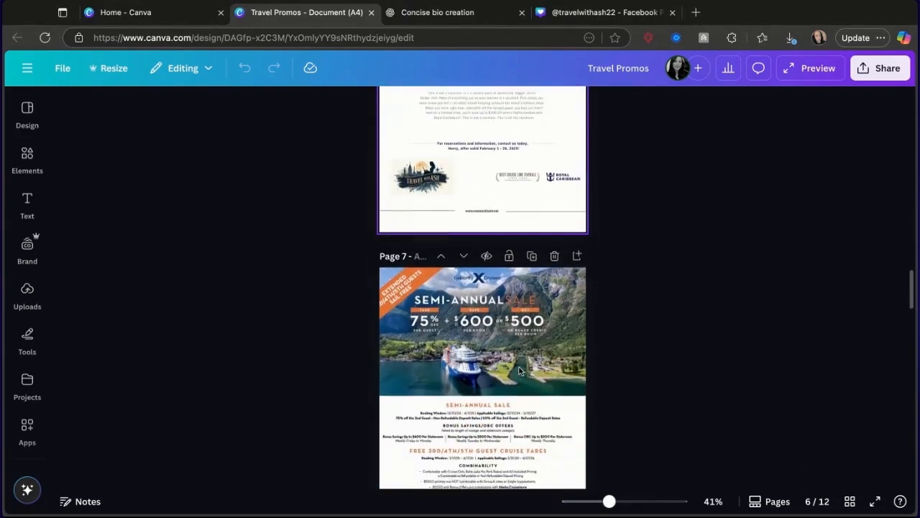
scroll(519, 370, "down", 4)
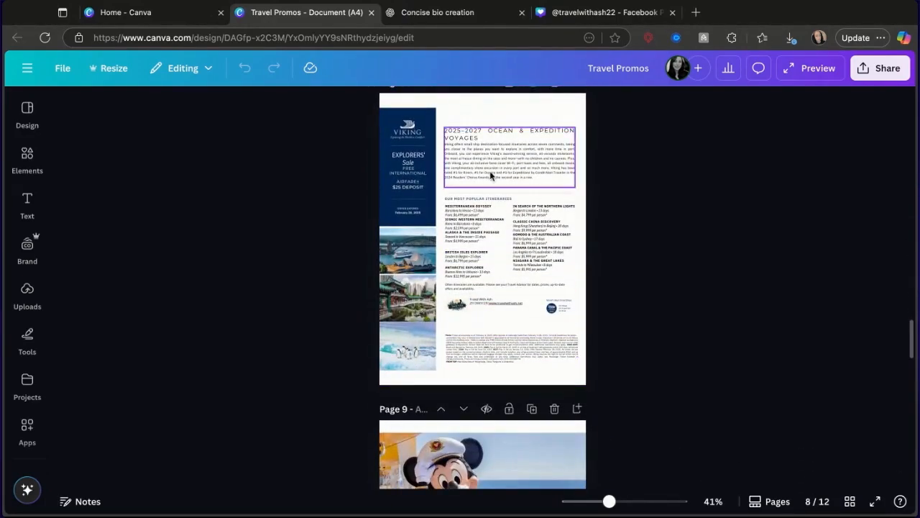
scroll(605, 349, "down", 14)
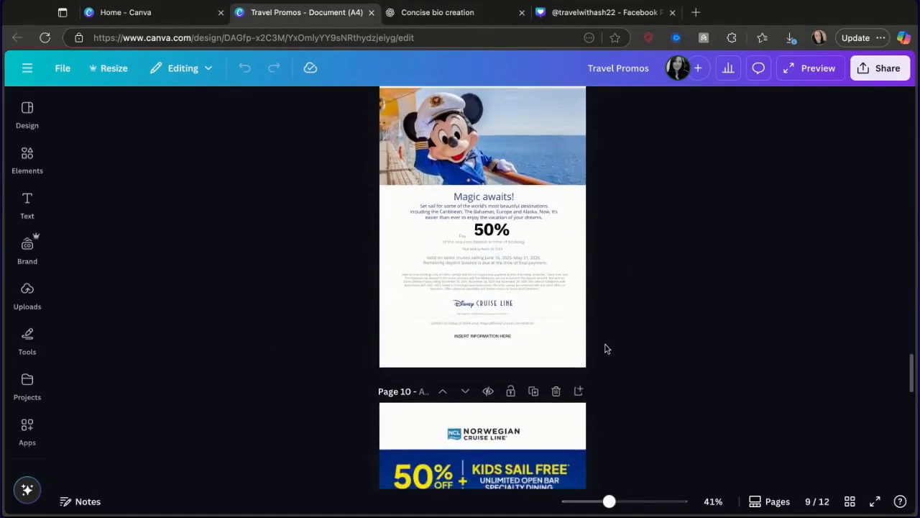
scroll(606, 349, "down", 10)
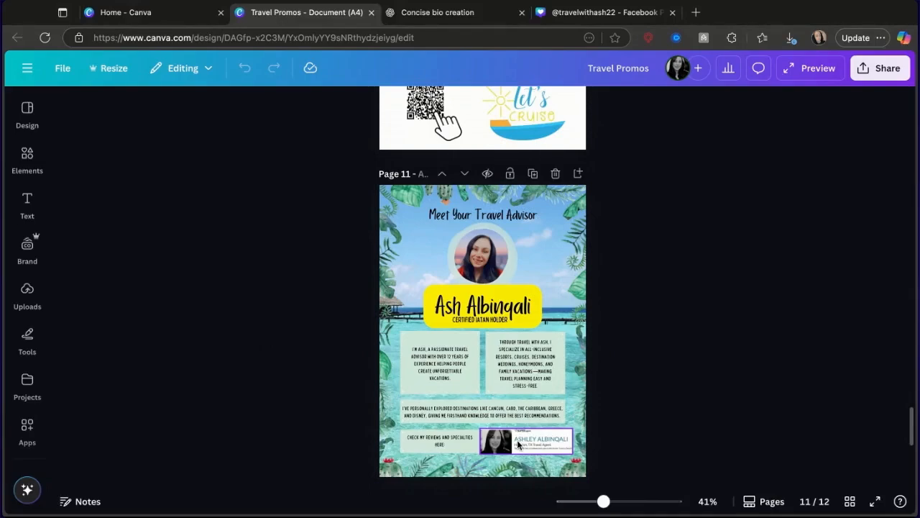
Examine the advisor page of Travel Promos up close, including its bio and reviews section, and go back through the promos to the cover.
scroll(517, 439, "up", 5)
left_click(591, 358)
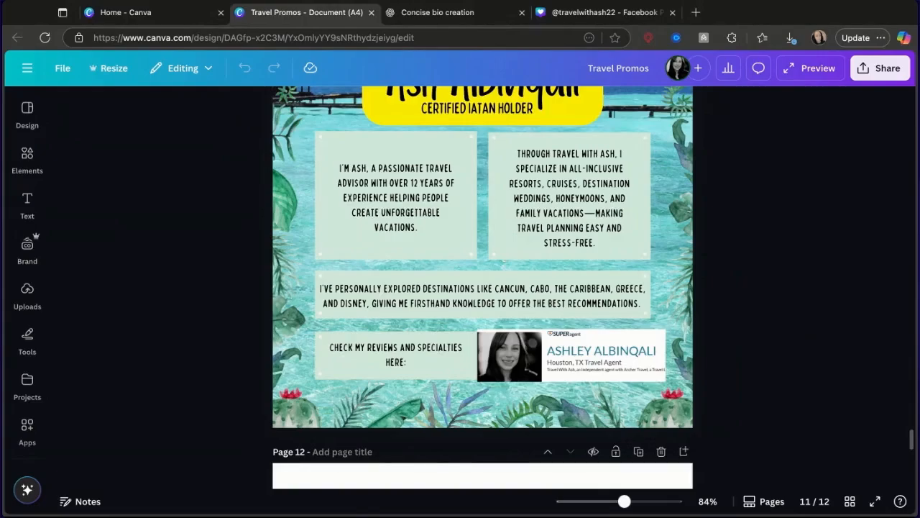
scroll(483, 287, "up", 10)
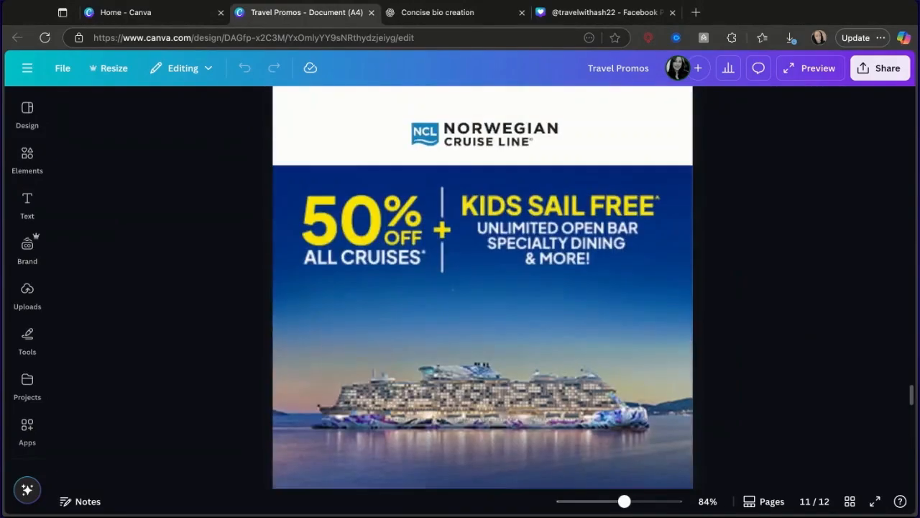
scroll(483, 287, "up", 5)
scroll(670, 137, "up", 20)
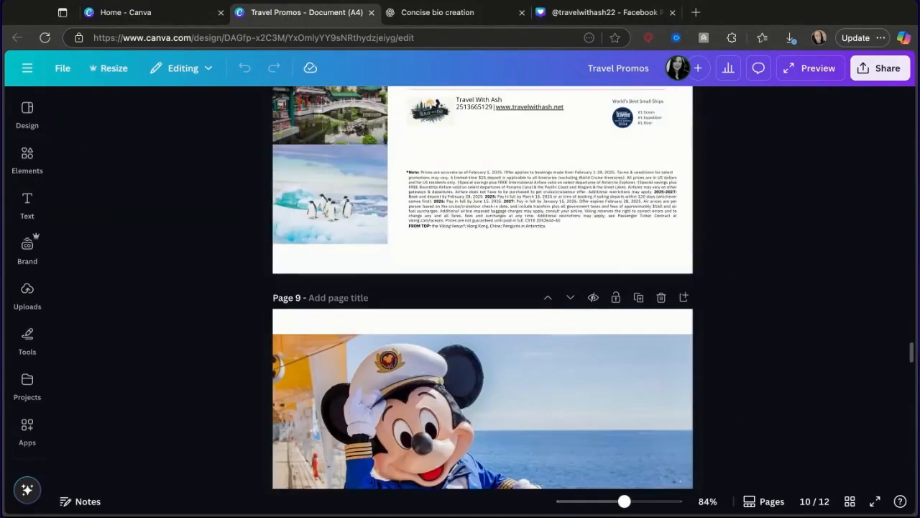
scroll(672, 137, "up", 20)
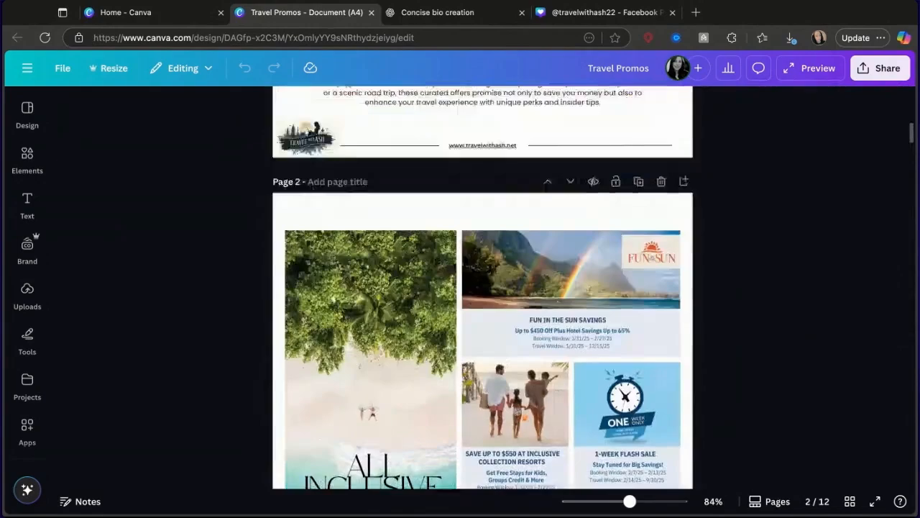
scroll(483, 288, "down", 3)
scroll(482, 287, "up", 3)
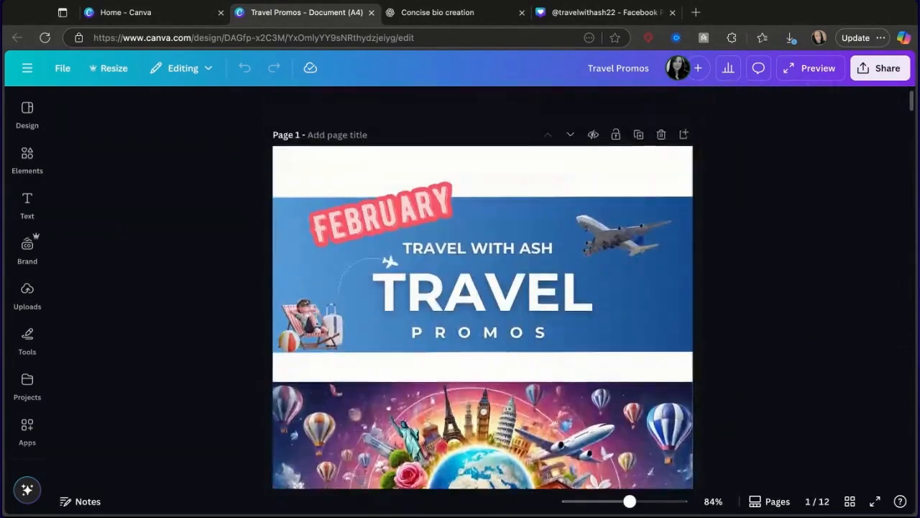
Return to the "Meet Your Advisor" Facebook post and copy its public template link.
left_click(601, 14)
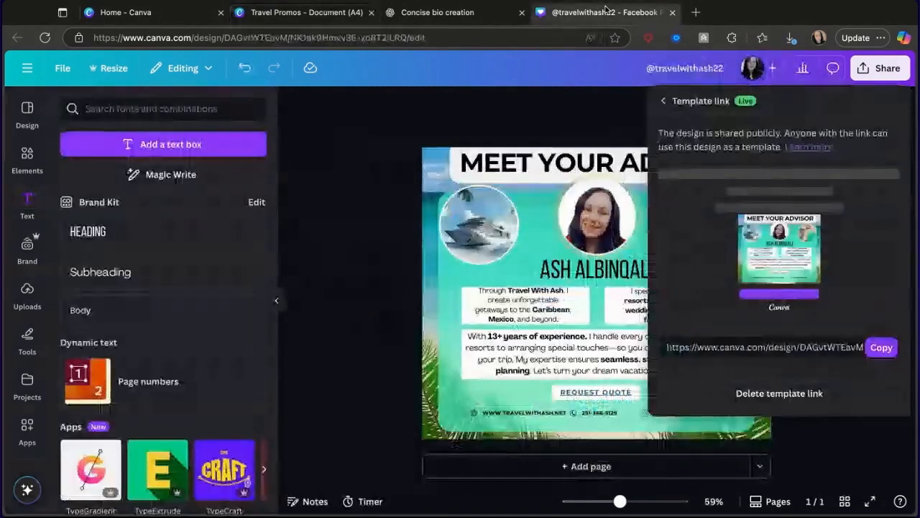
left_click(883, 346)
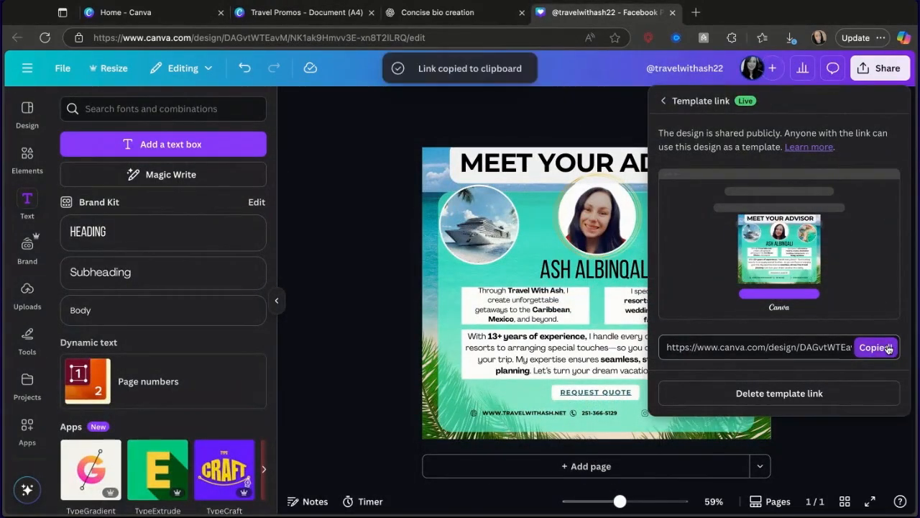